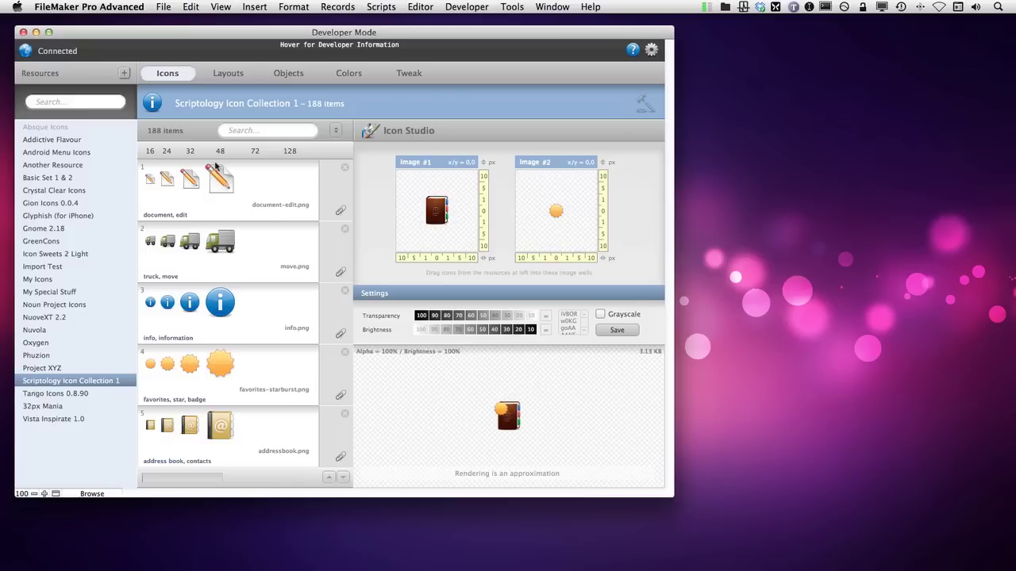
left_click(126, 79)
left_click(329, 480)
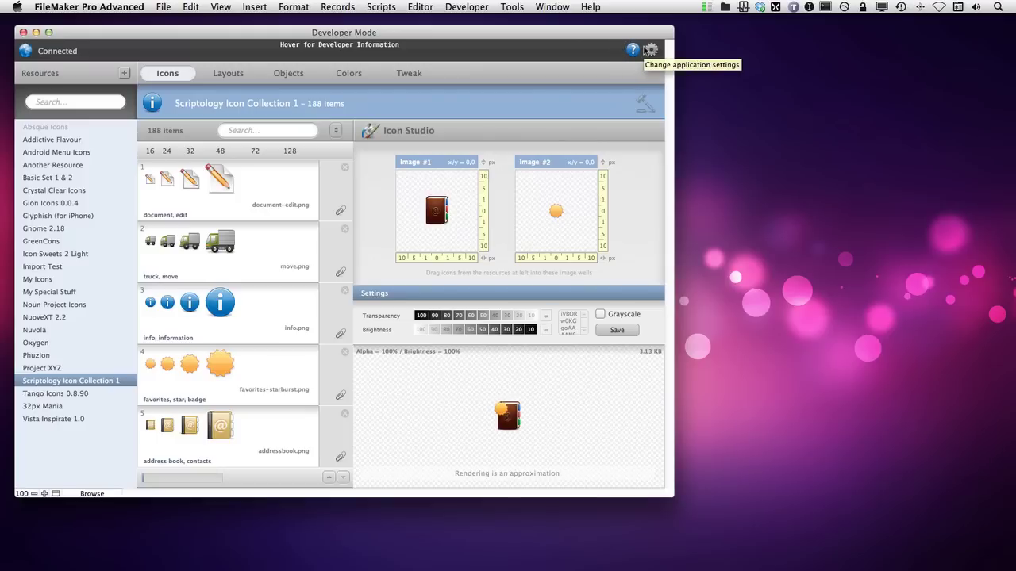
mouse_move(640, 48)
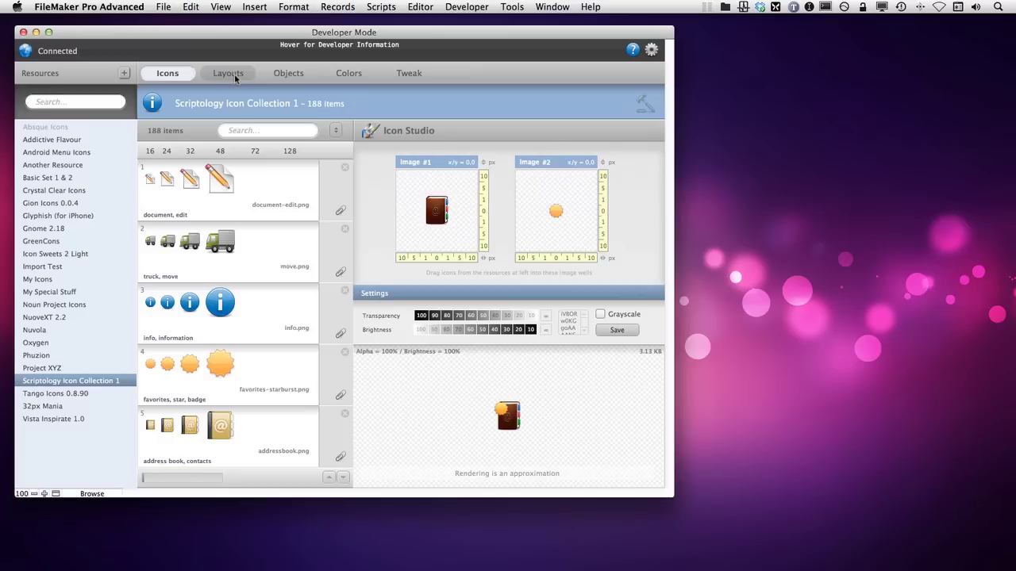
left_click(357, 74)
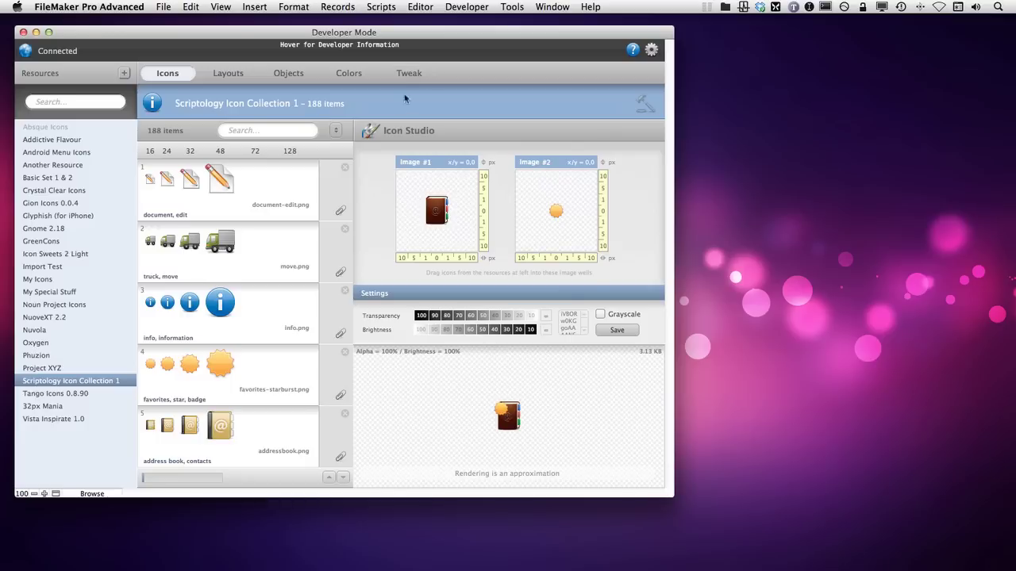
left_click(601, 315)
left_click(613, 315)
- Try to place the 48-pixel truck icon in the Image #1 well of Icon Studio
left_click(221, 246)
left_click_drag(221, 245, 460, 249)
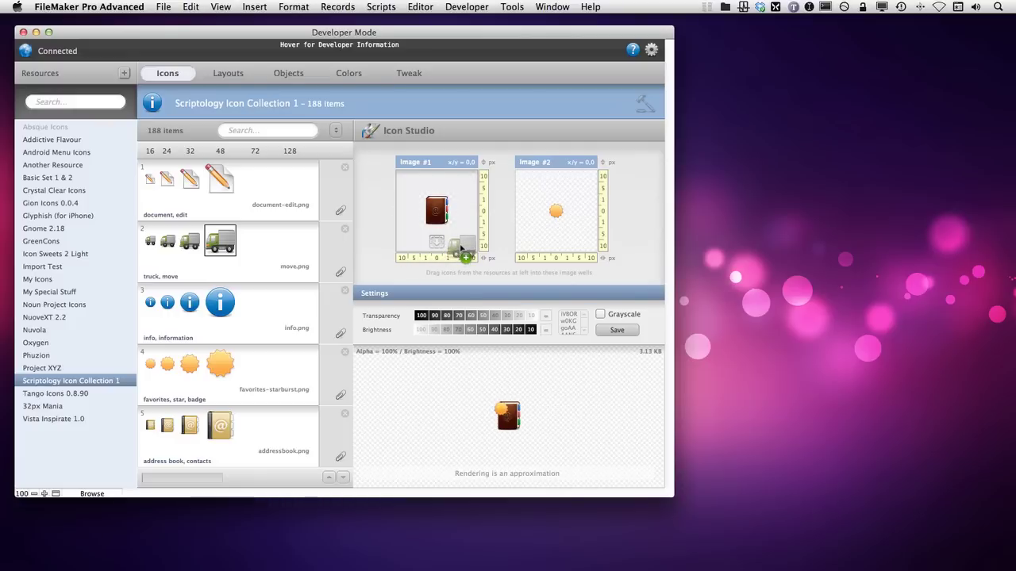
left_click_drag(461, 249, 377, 243)
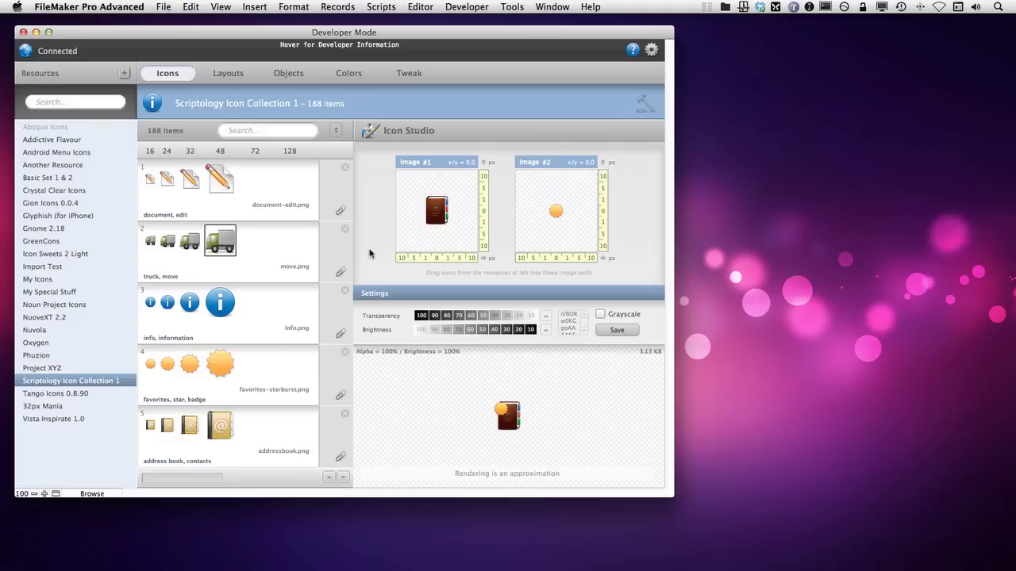
- Check how the icon list's search field and its clear control behave when the field is entered, cleared and left
left_click(251, 131)
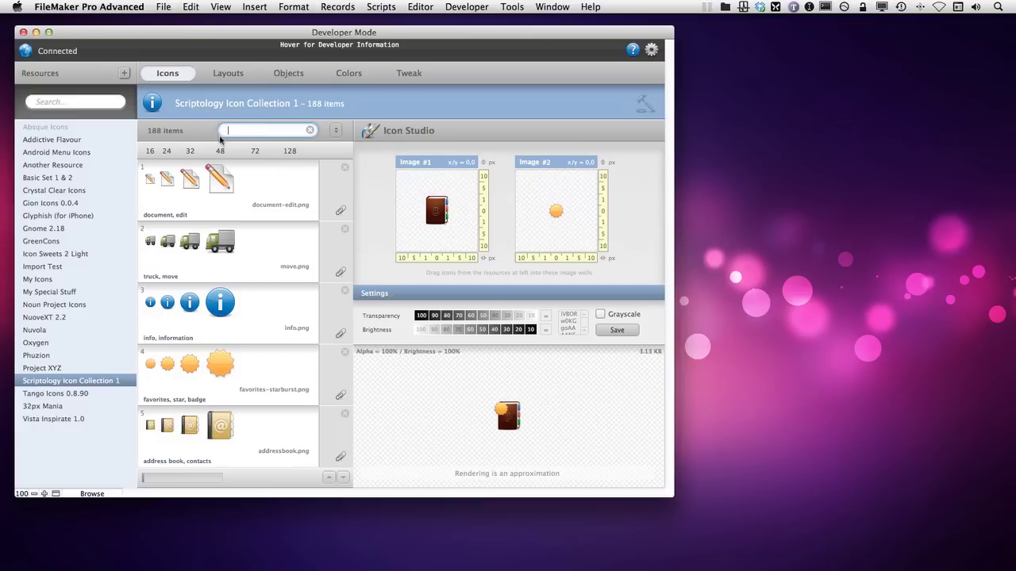
left_click(310, 132)
left_click(323, 137)
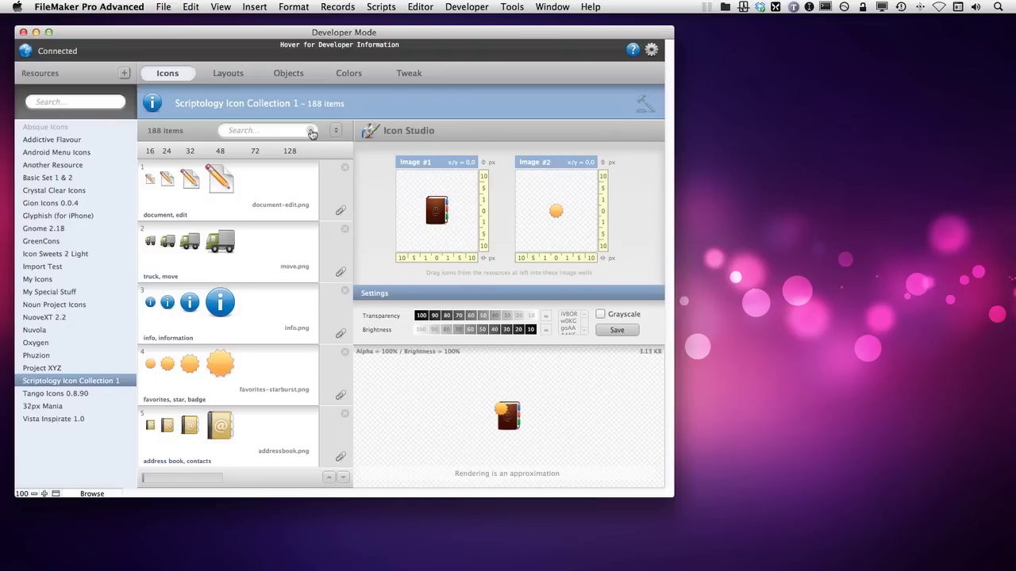
left_click(282, 131)
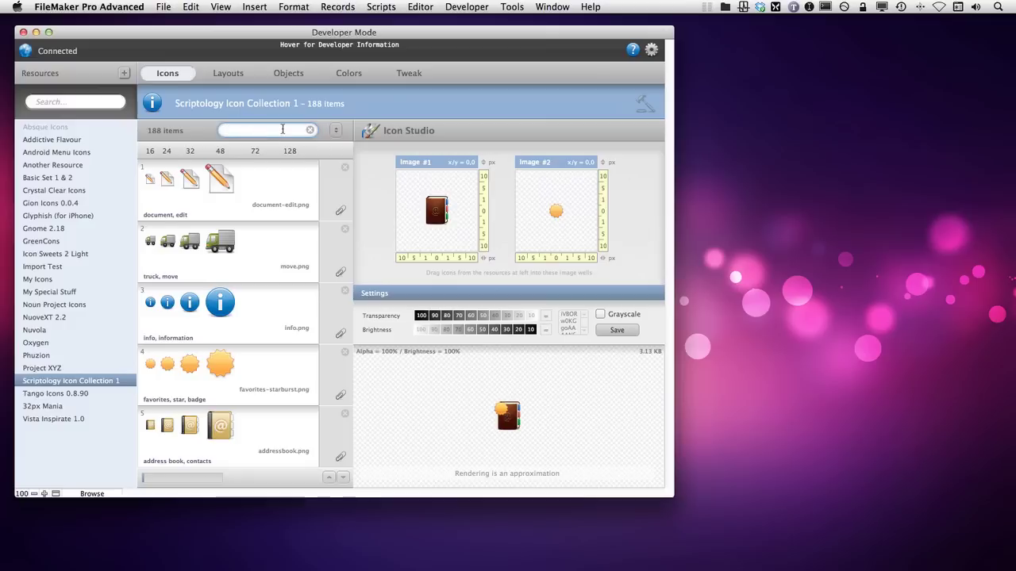
left_click(321, 138)
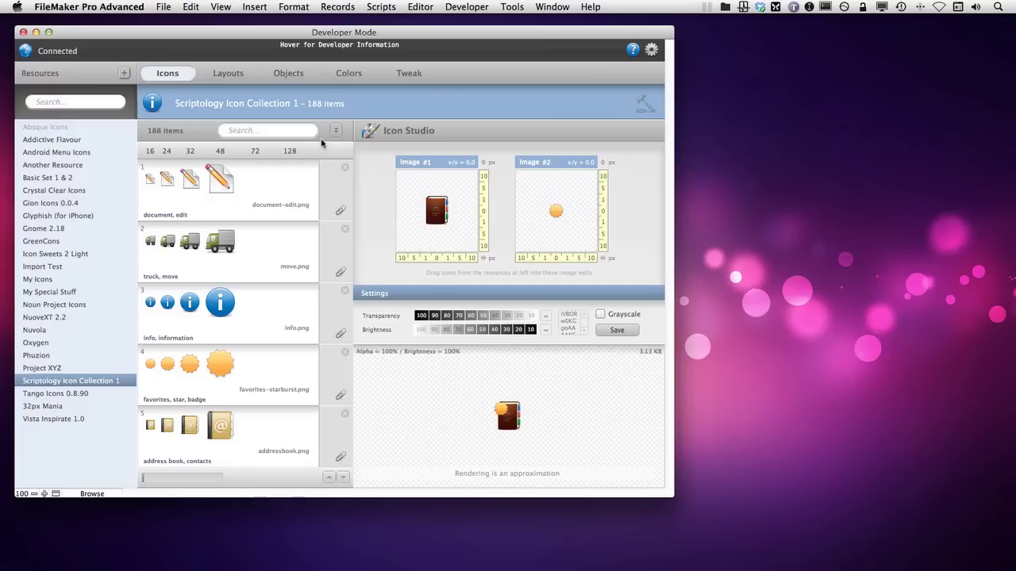
- Examine the application settings, including the update frequency options and the username field, and return to the icon list
left_click(651, 49)
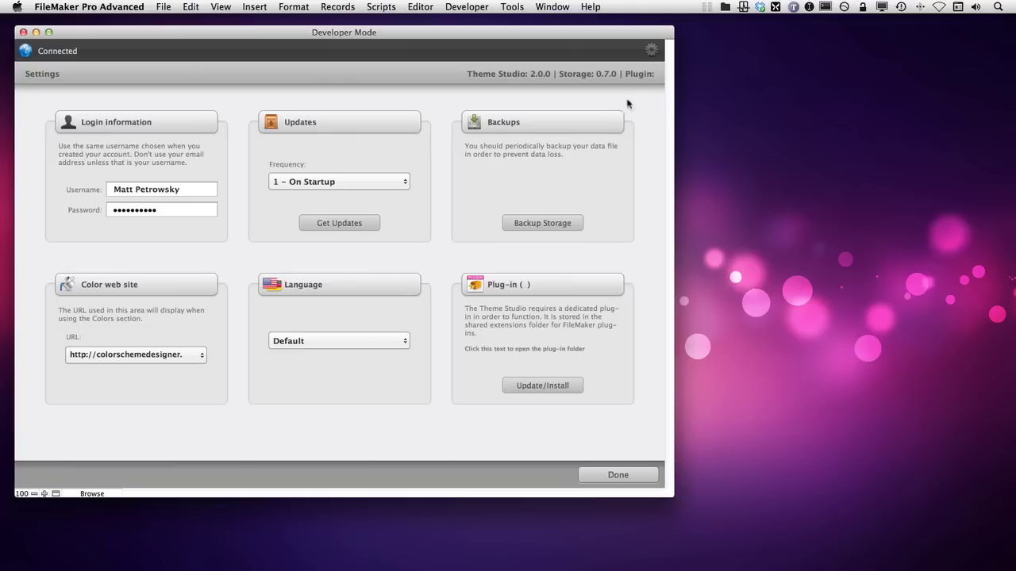
left_click(367, 182)
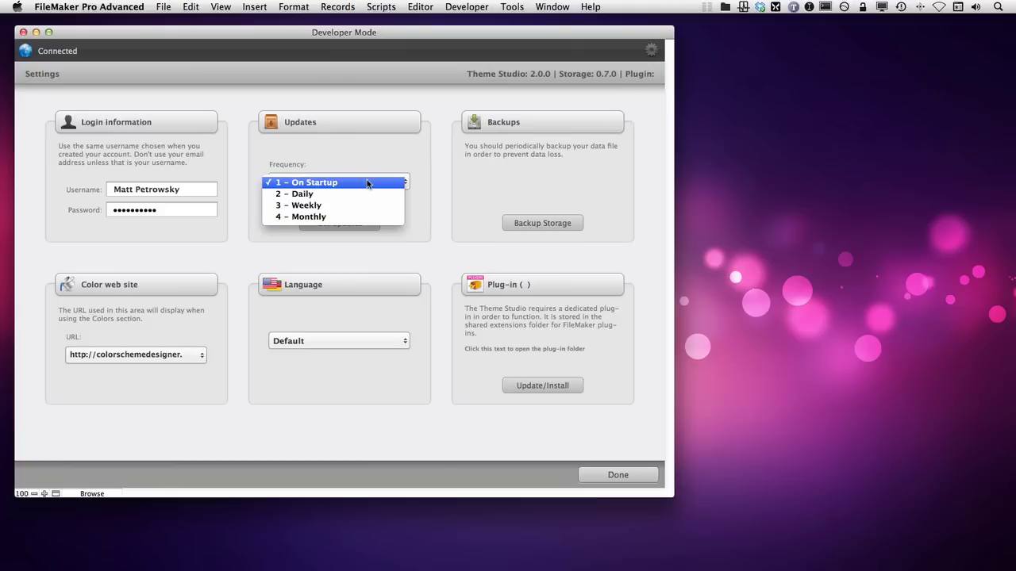
left_click(412, 204)
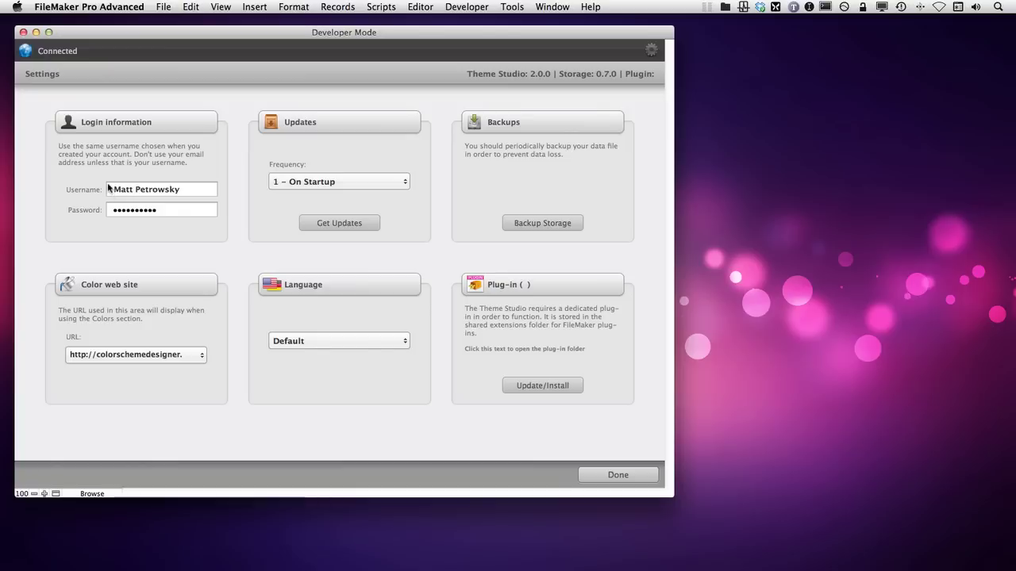
left_click(190, 188)
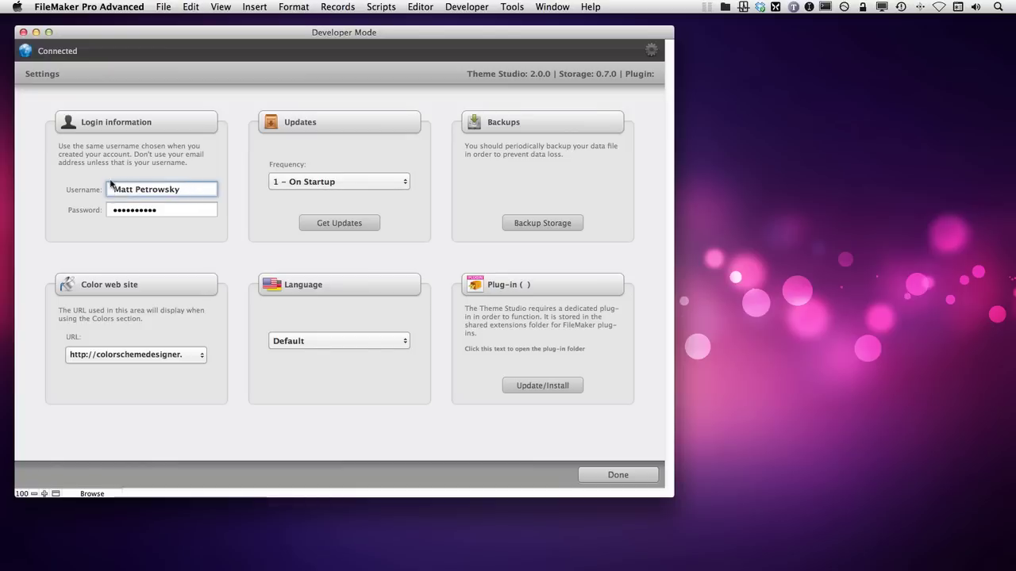
left_click(242, 191)
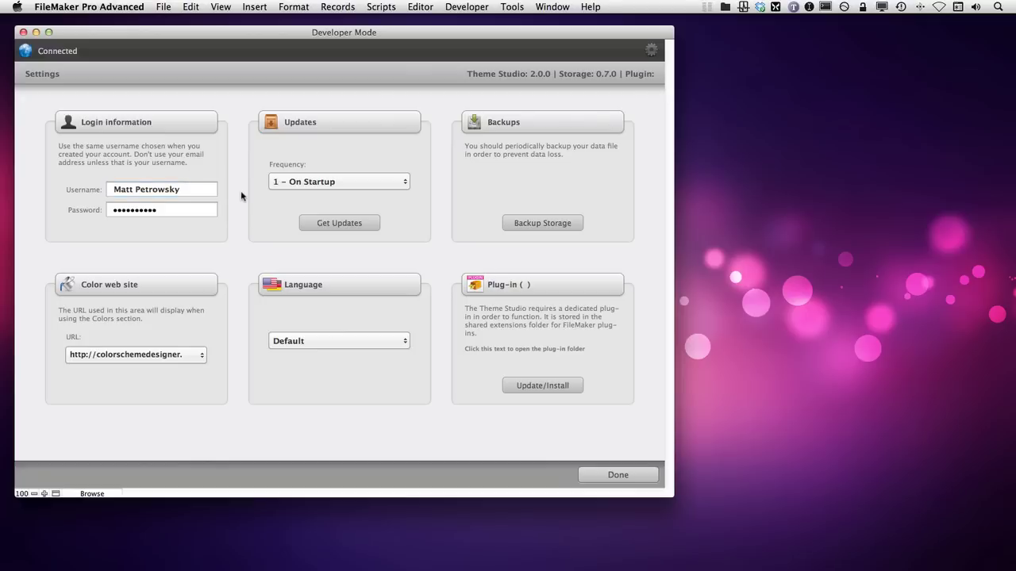
left_click(618, 475)
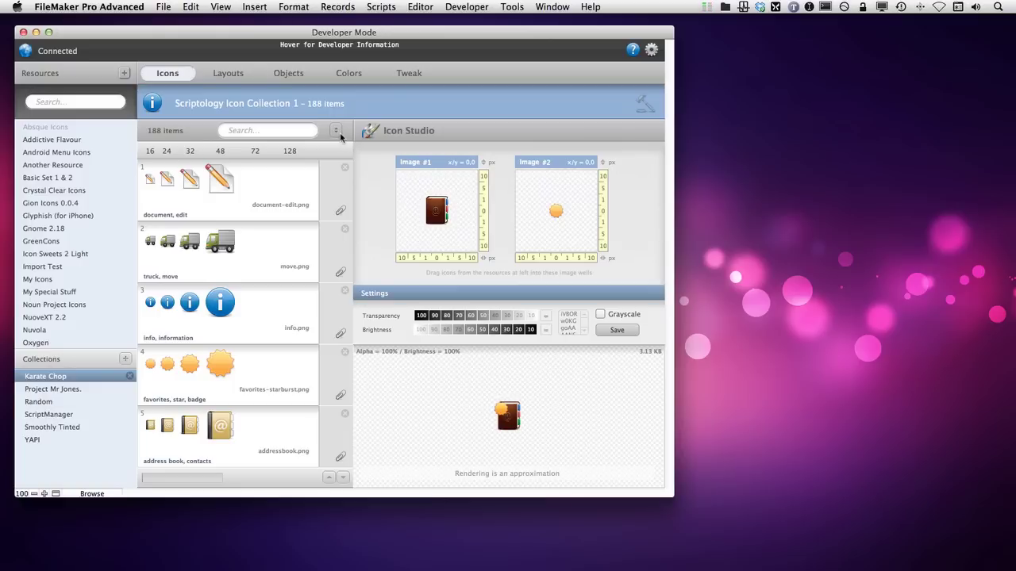
- Inspect the arrow selector beside the ICONS_FILTER field in Layout mode and return to Browse mode
key("super+l")
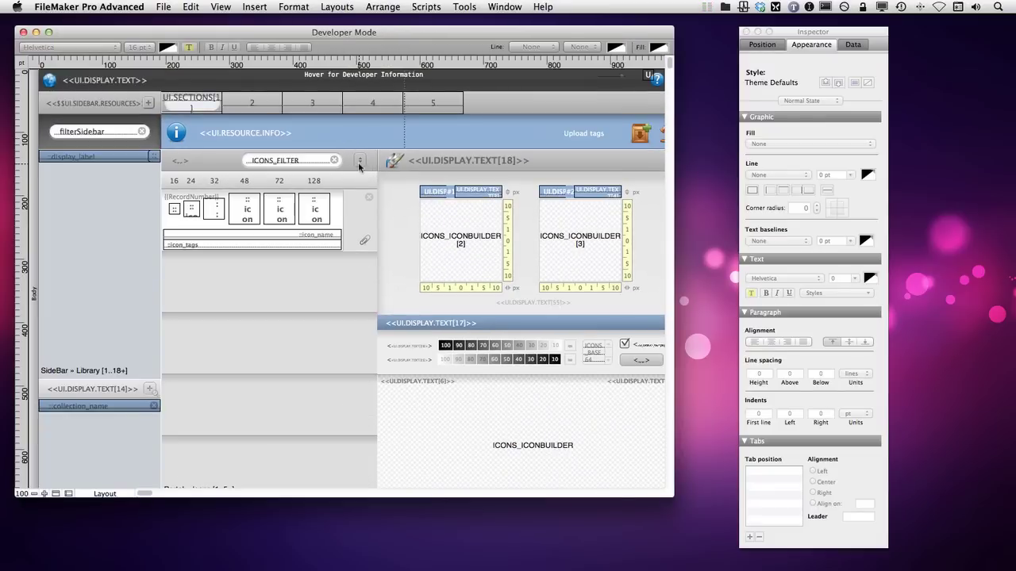
left_click(360, 165)
mouse_move(367, 160)
left_mouse_down()
mouse_move(429, 159)
mouse_move(387, 162)
left_mouse_up()
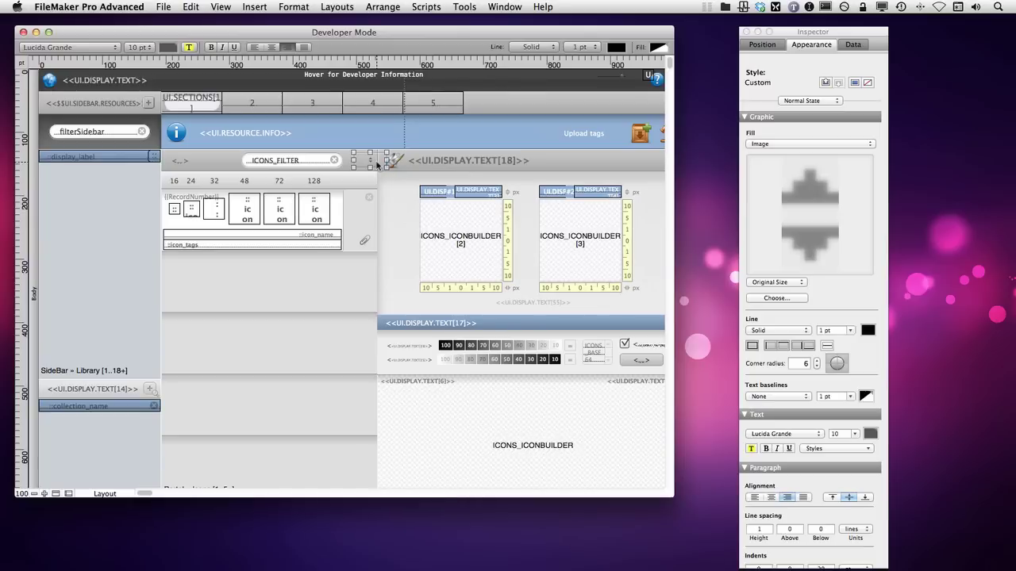
left_click(378, 164)
key("super+b")
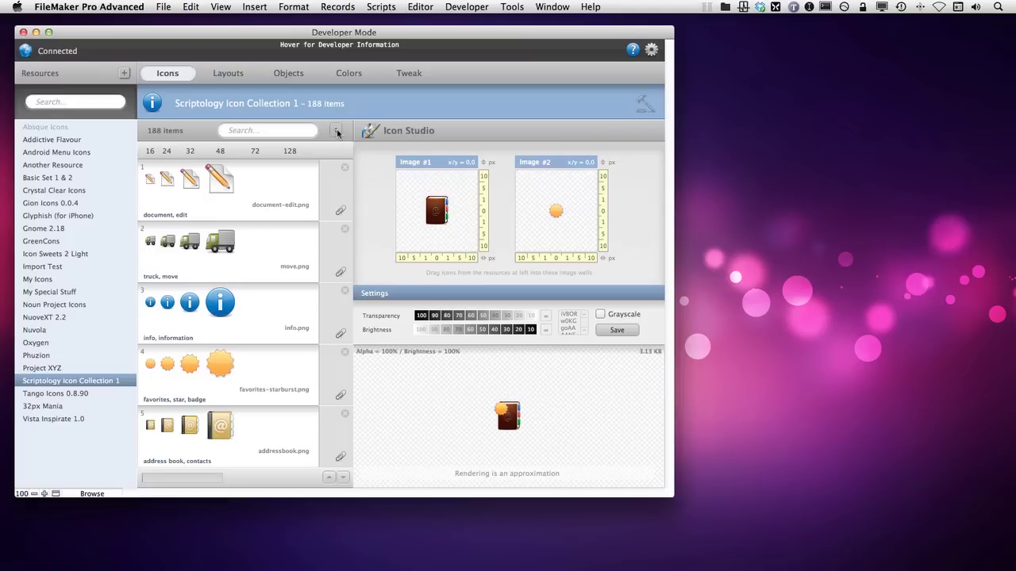
- Set the icon search scope to Across all icon sets
left_click(337, 130)
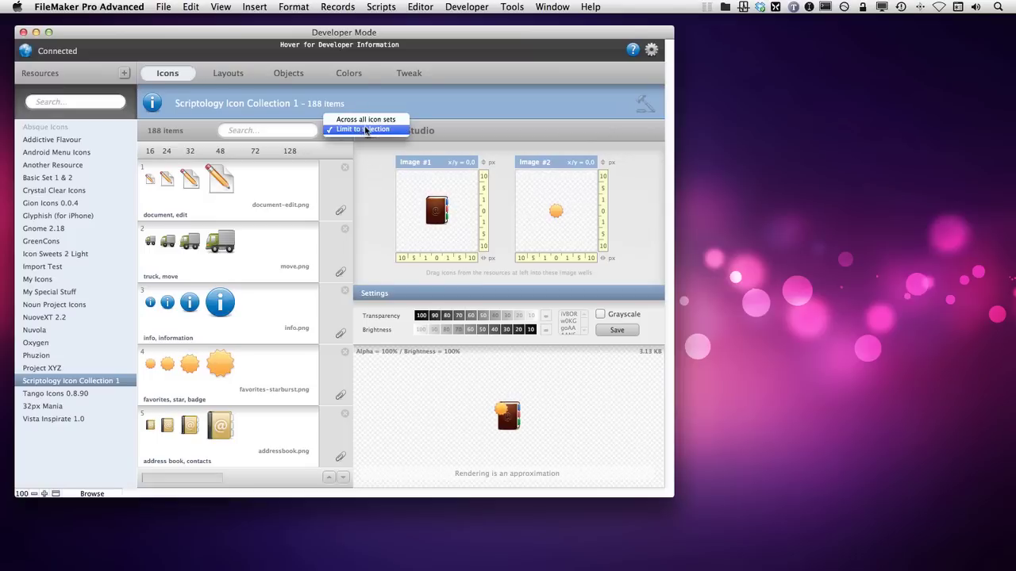
left_click(365, 121)
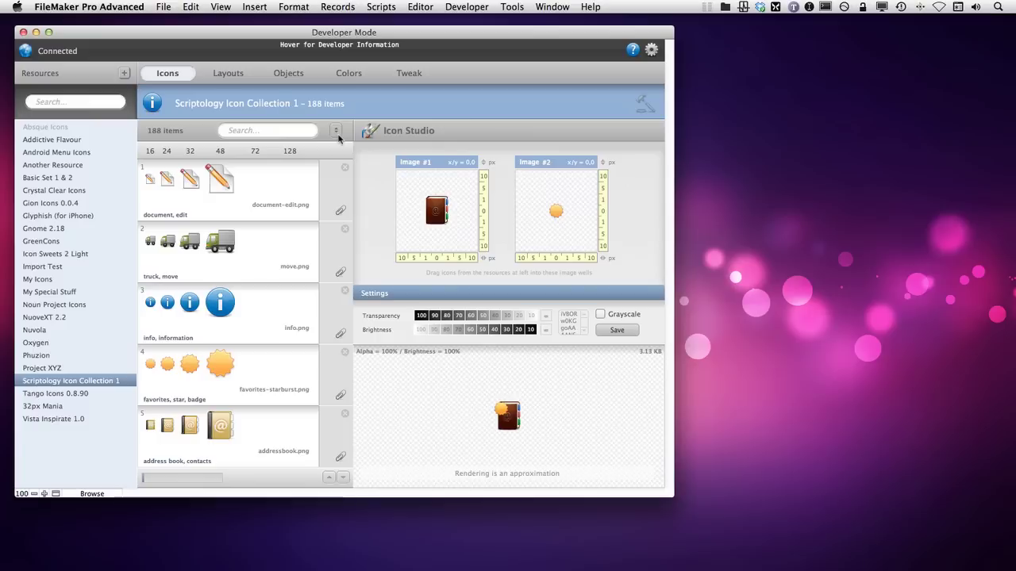
- Switch to Chrome and look over the Apple home page as an interface design example
key("super+Tab")
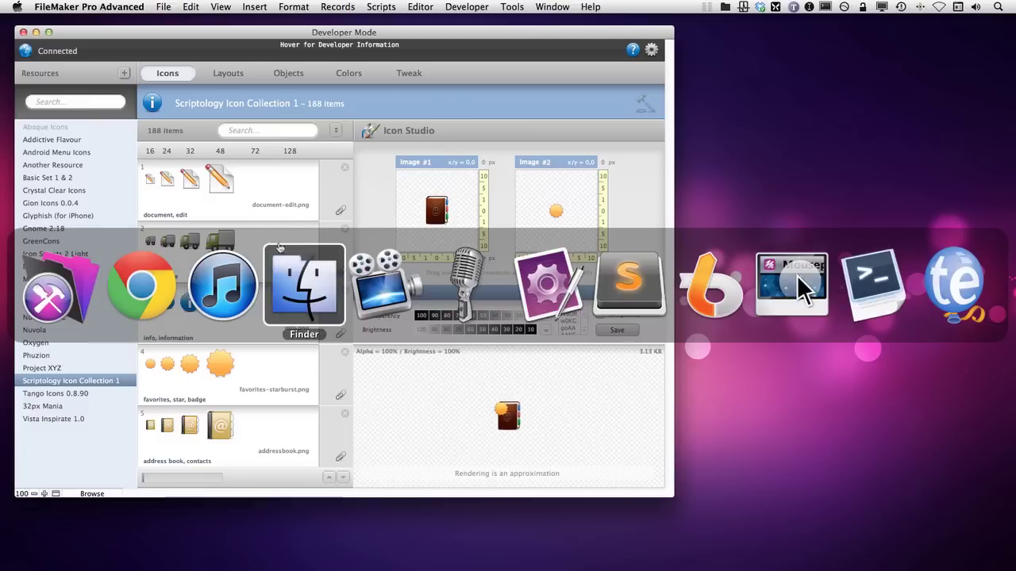
left_click(155, 291)
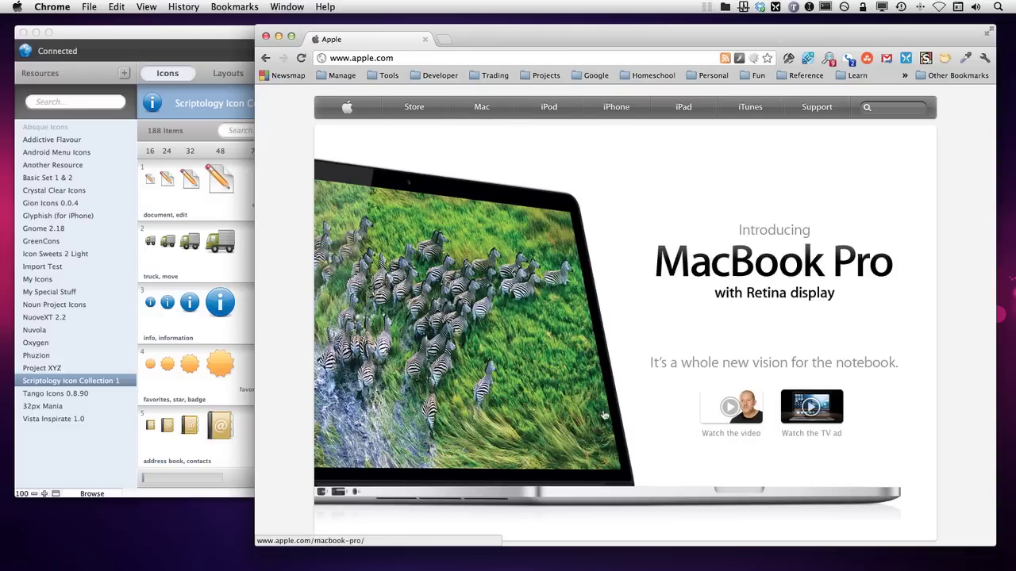
scroll(604, 414, "down", 5)
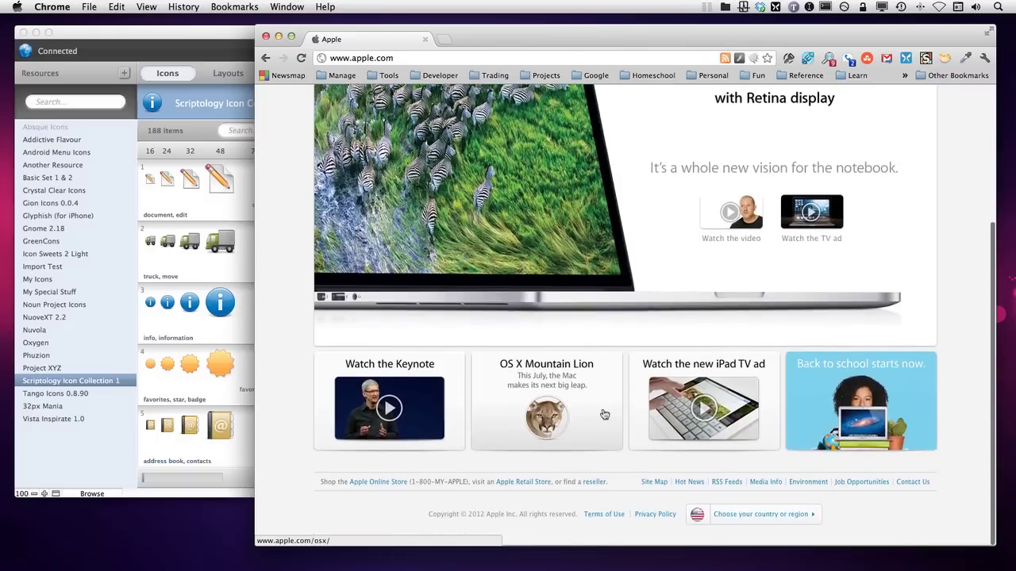
scroll(603, 414, "up", 5)
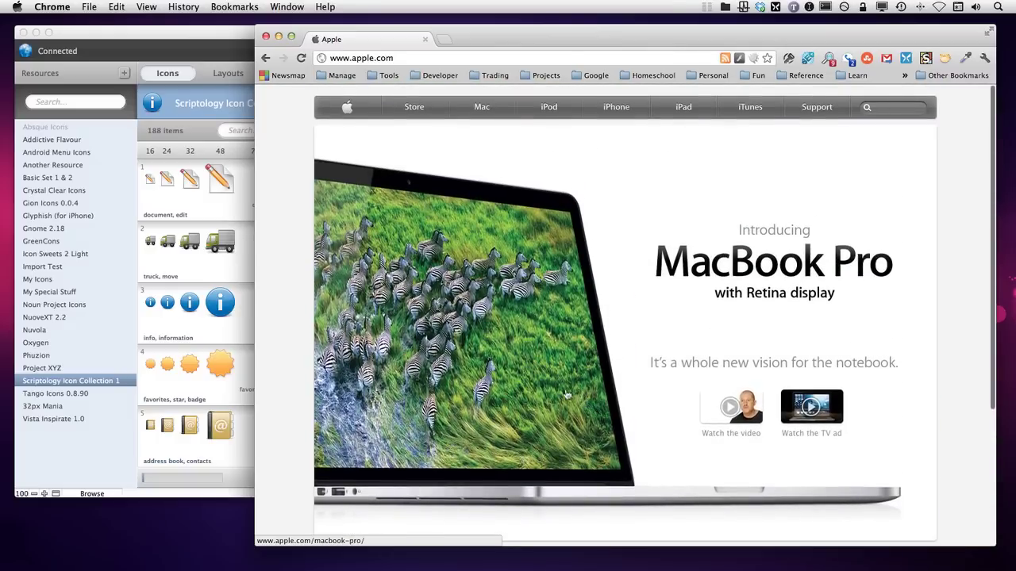
- Switch to iTunes, bring up its main window and view the iTunes Store
key("super+Tab")
key("super+Tab")
key("super+Tab")
key("super+Tab")
key("super+Tab")
key("shift+super+Tab")
key("shift+super+Tab")
key("shift+super+Tab")
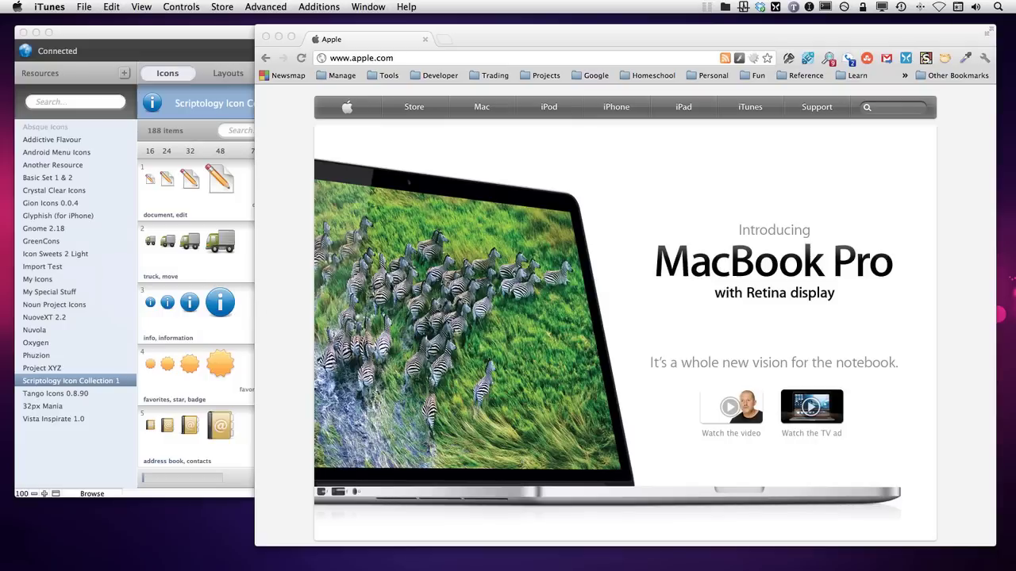
key("alt+super+1")
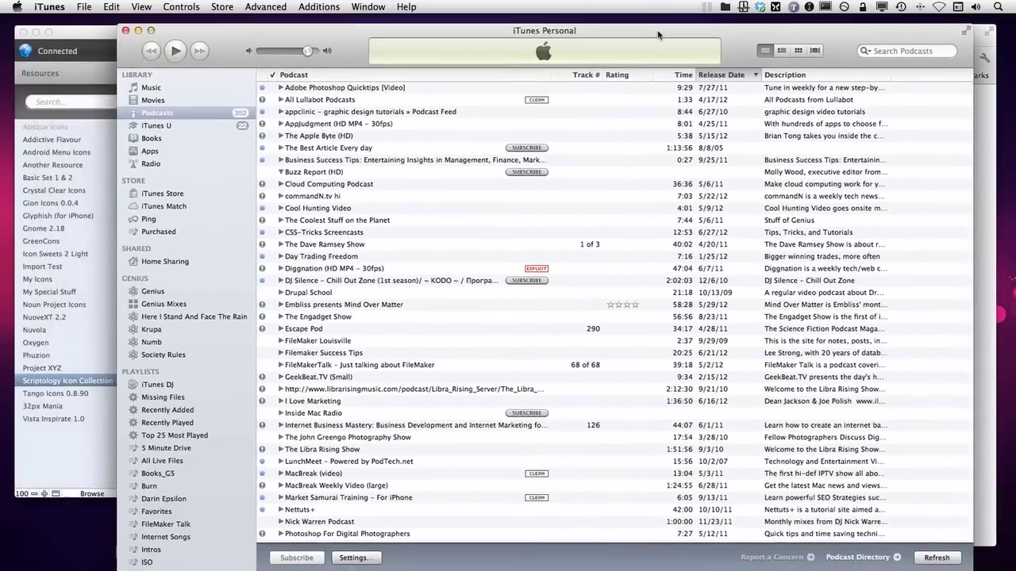
left_click_drag(665, 31, 669, 30)
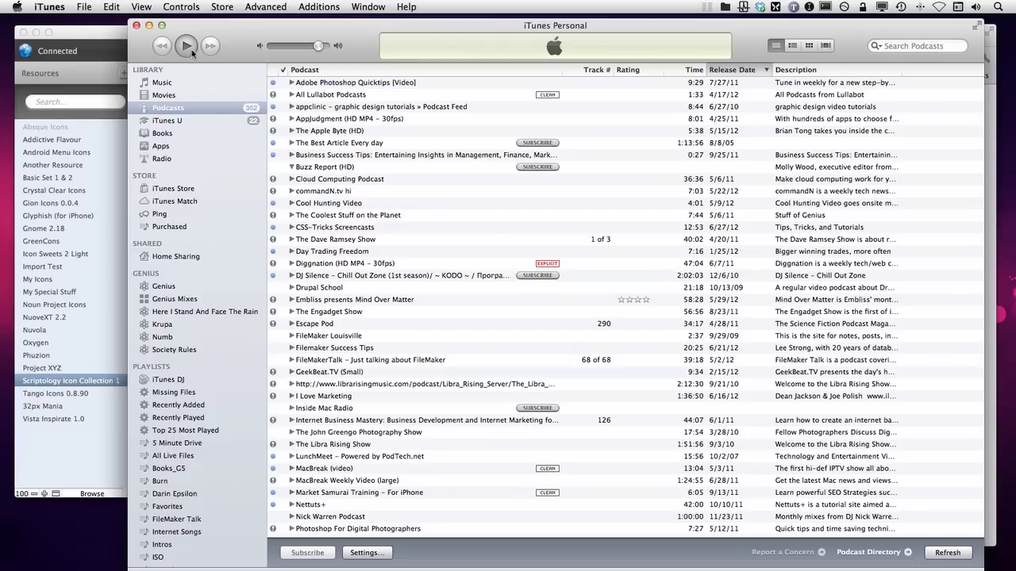
left_click(175, 191)
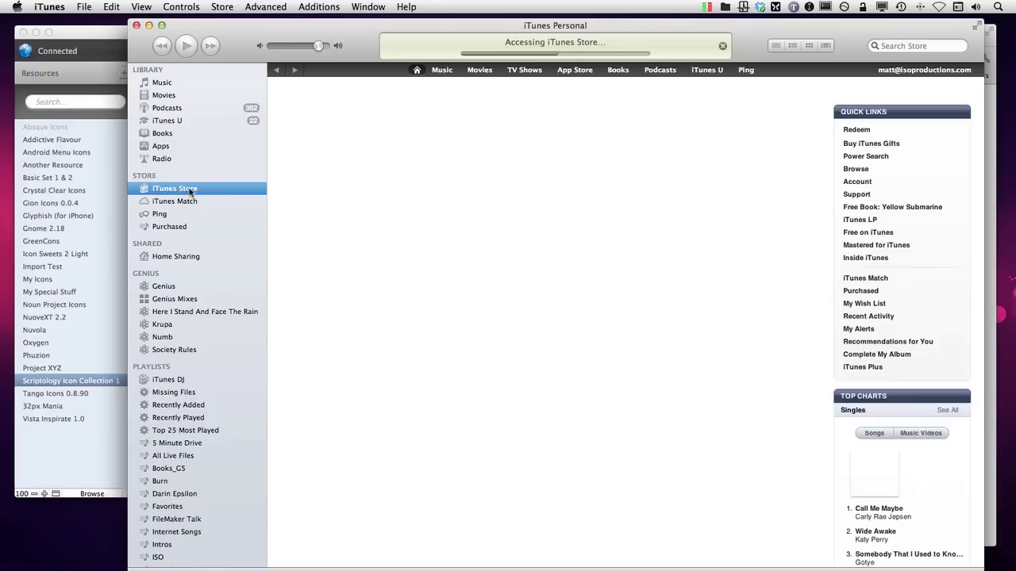
- Switch back to the Developer Mode window in FileMaker Pro Advanced and hide the other applications' windows
left_click(101, 121)
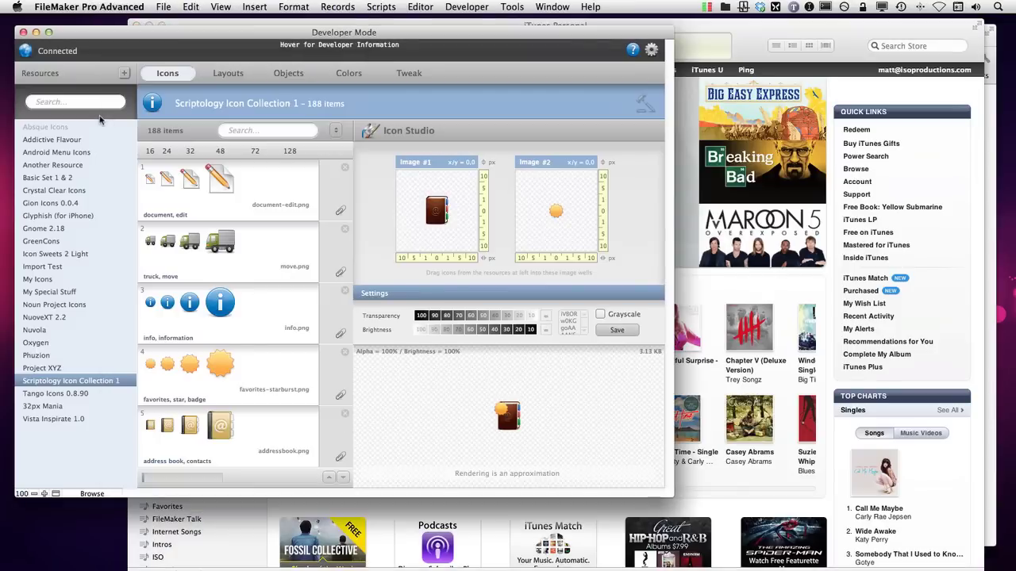
left_click(89, 193)
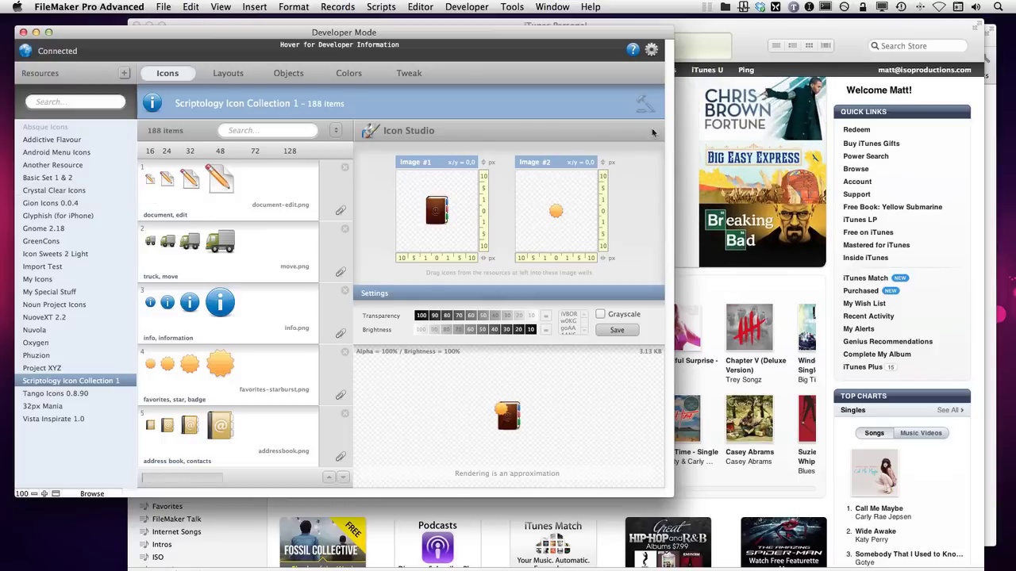
left_click(754, 44)
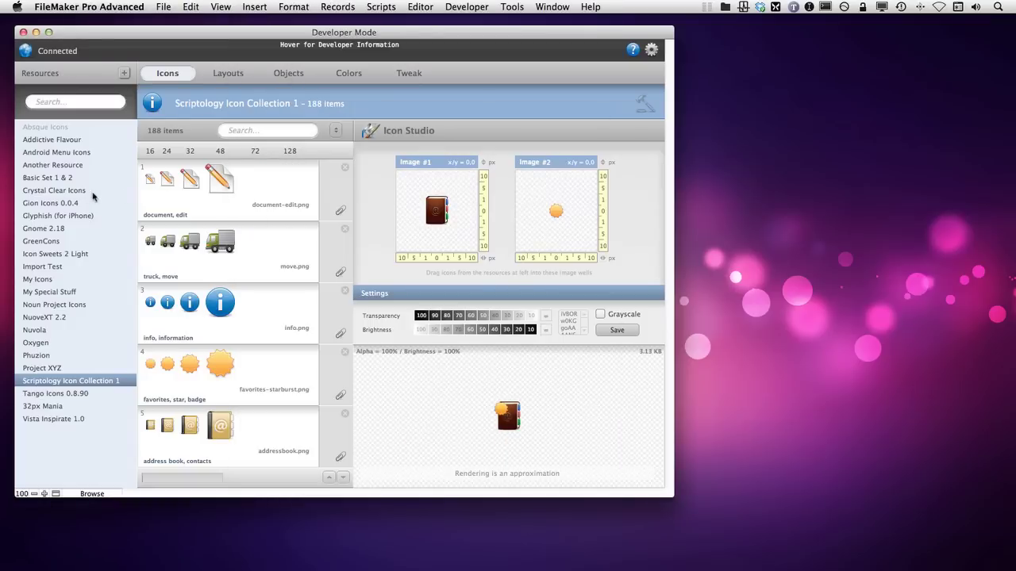
left_click(88, 194)
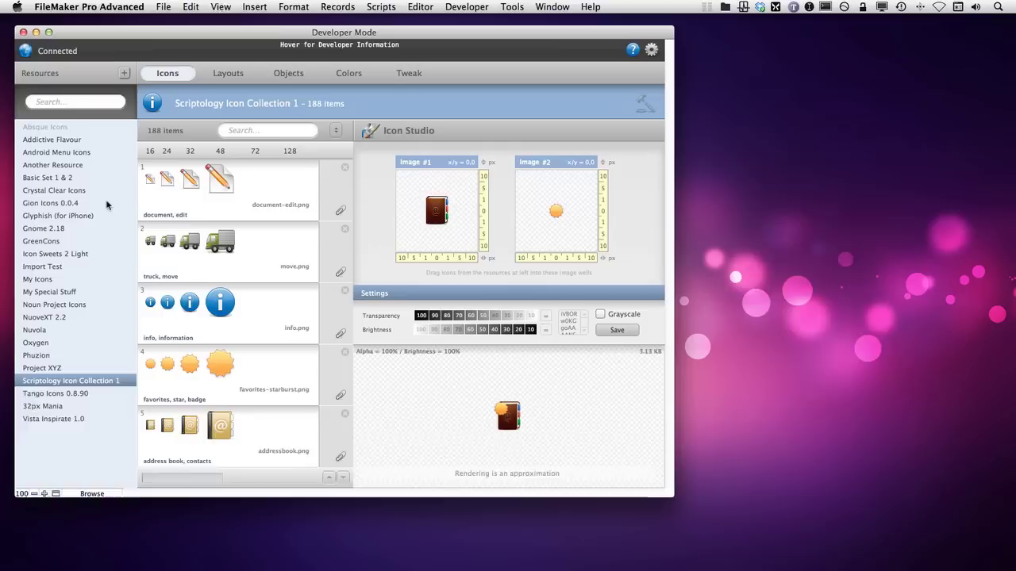
- Display the Icons layout in Layout mode with the status toolbar shown
key("super+l")
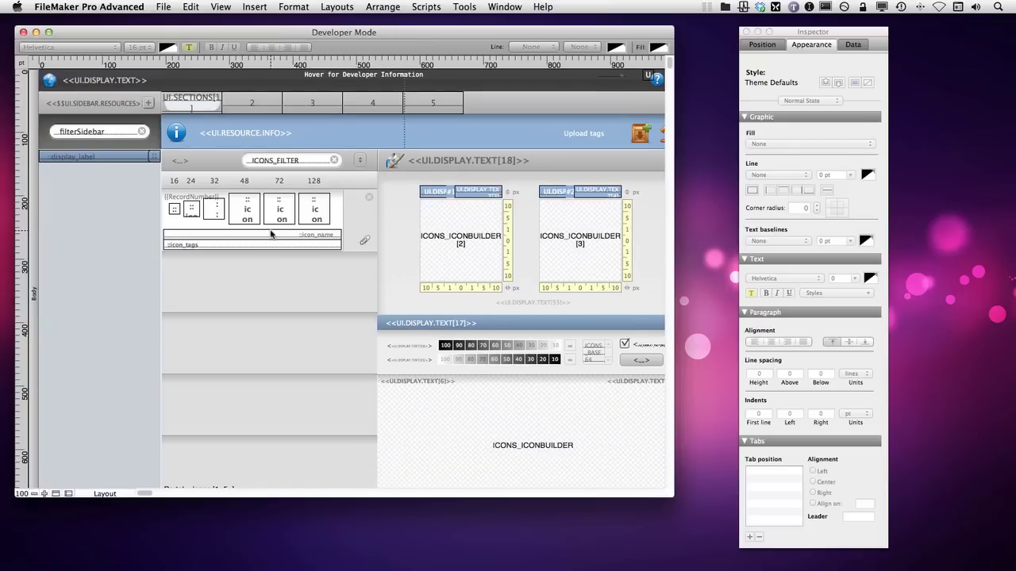
key("alt+super+s")
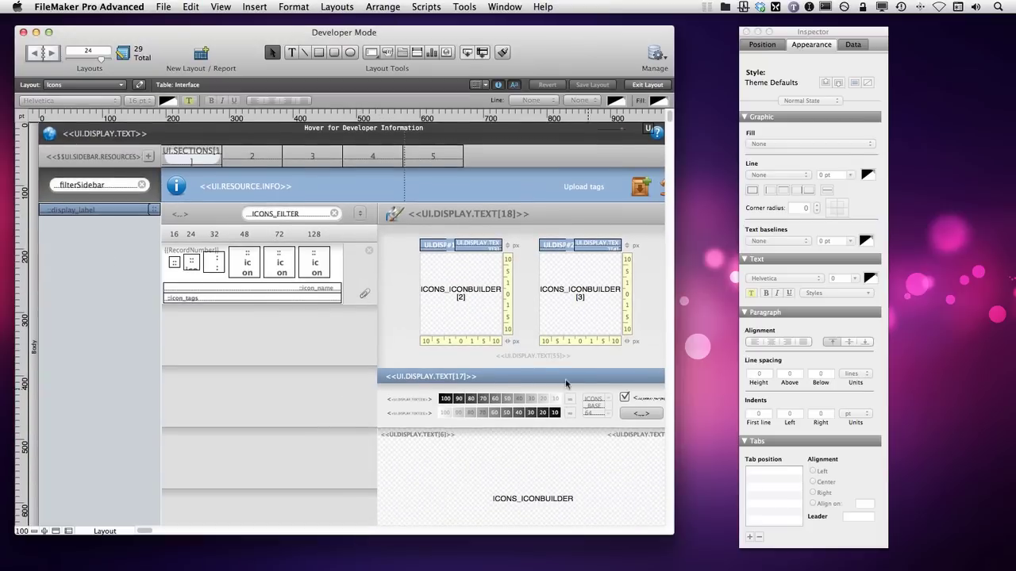
scroll(568, 383, "right", 10)
scroll(568, 379, "right", 3)
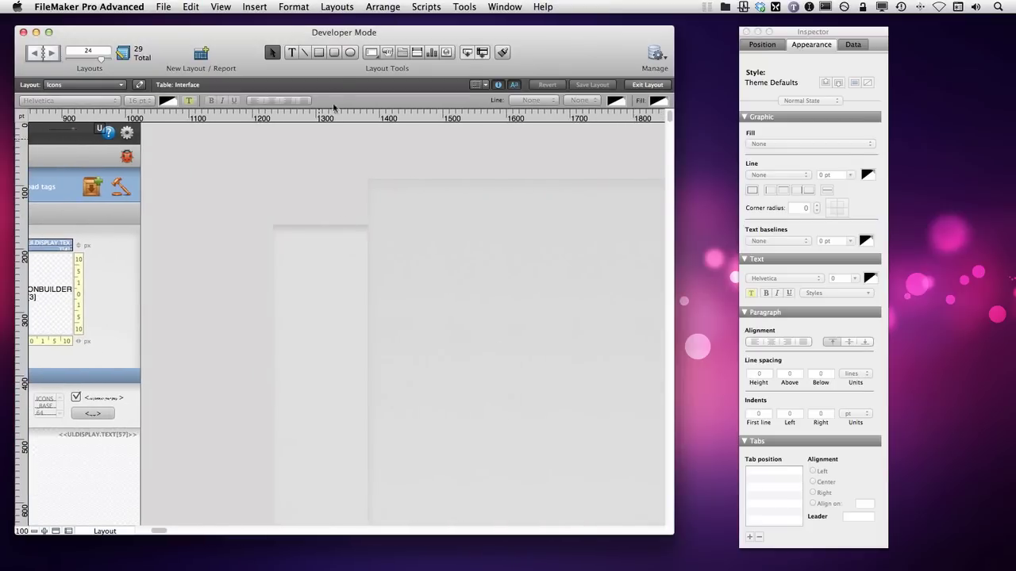
- Draw a plain rectangle about 120 pt wide in the empty area beside the layout content, and a similar rounded rectangle directly below it
left_click(319, 53)
left_click_drag(221, 146, 296, 177)
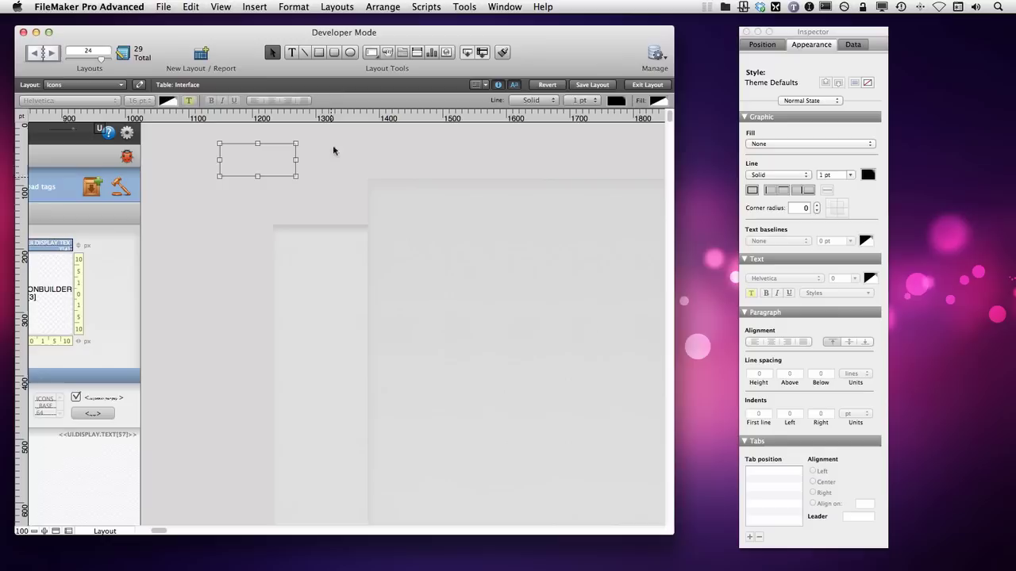
left_click(334, 53)
left_click_drag(221, 182, 306, 229)
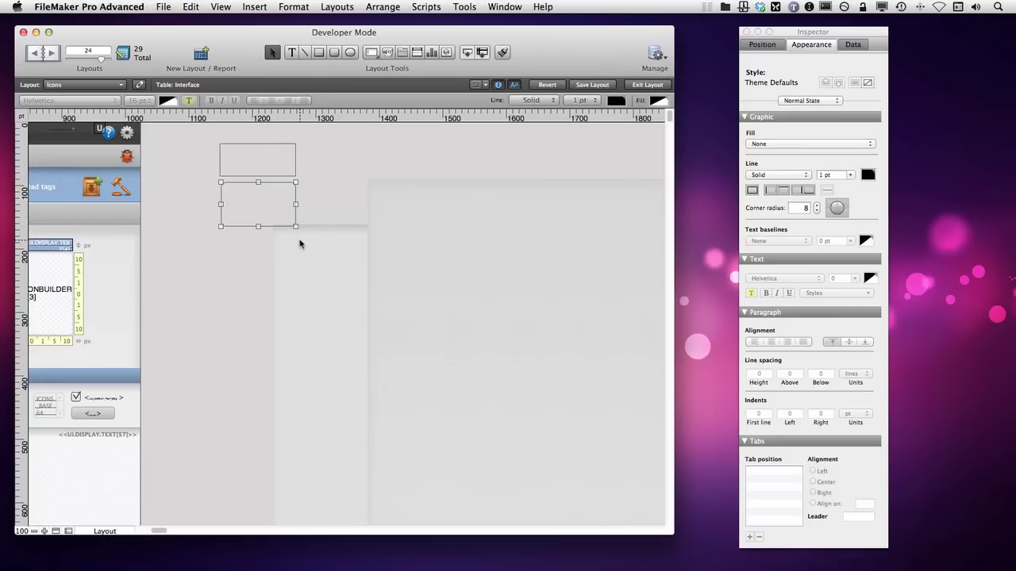
- Draw a circle about 100 pt across below the rounded rectangle and a near-horizontal line about 165 pt long beneath it
left_click(343, 87)
left_click_drag(235, 249, 297, 309)
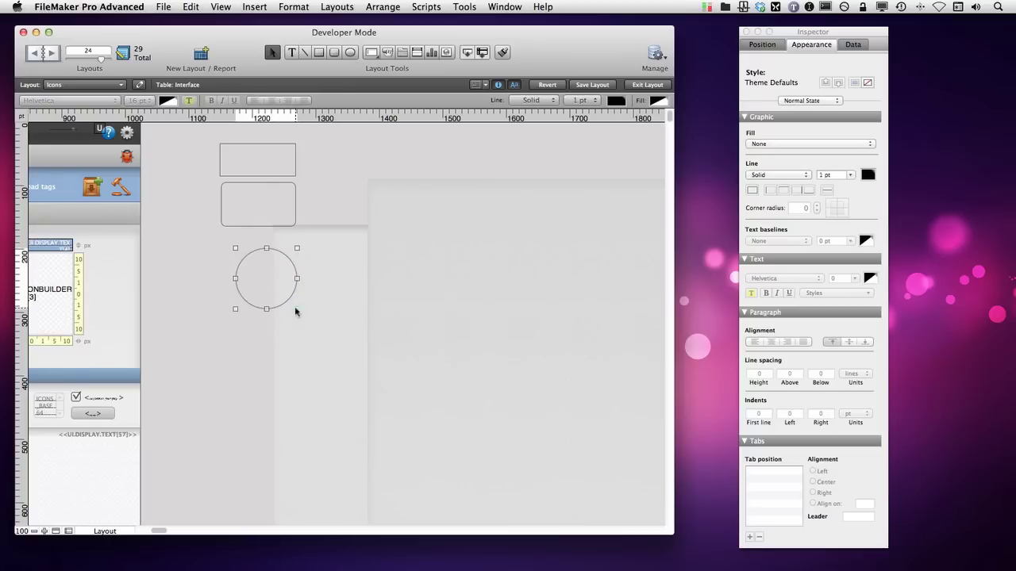
left_click(304, 52)
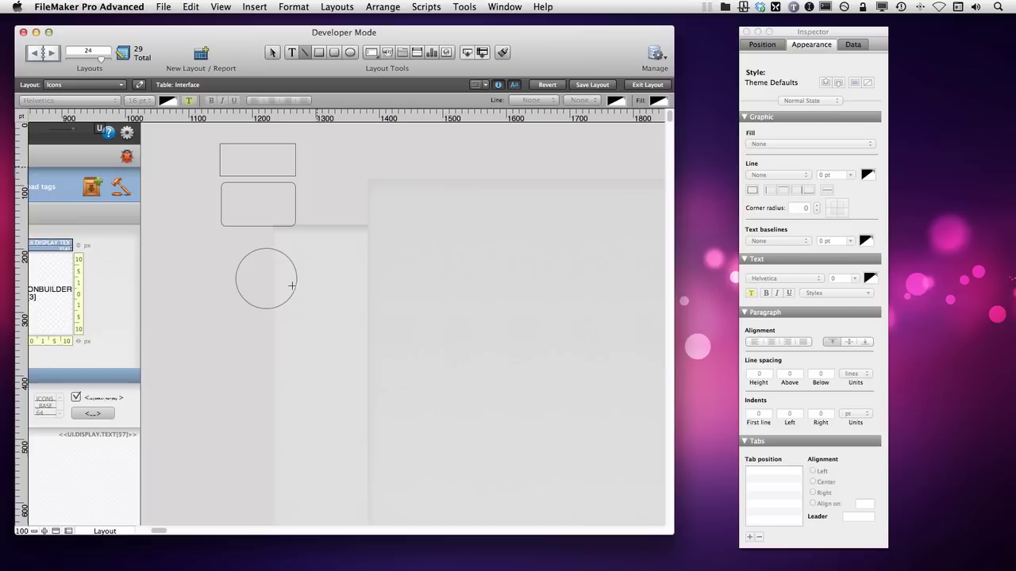
left_click_drag(217, 335, 323, 336)
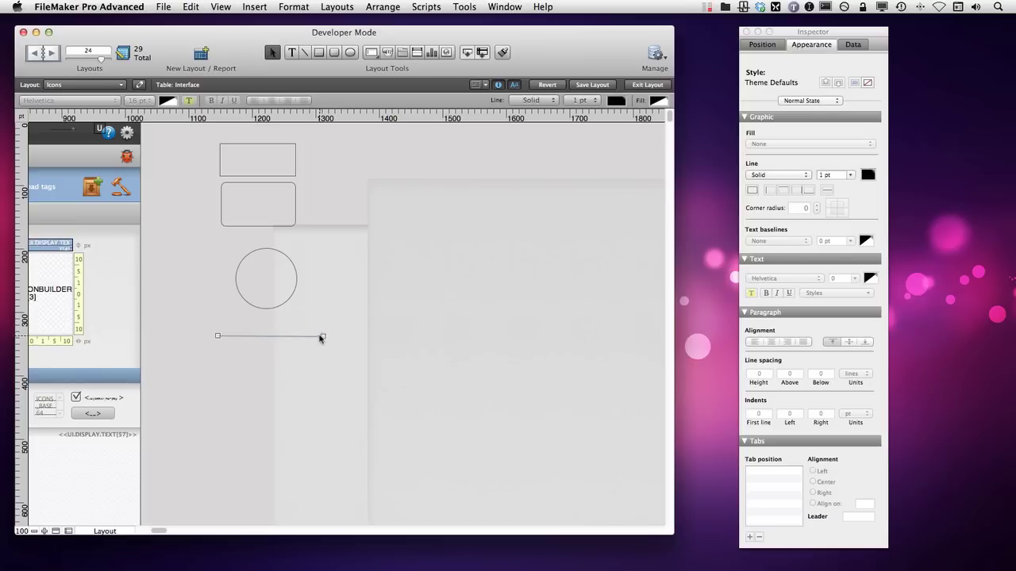
- Draw a button about 165 pt wide below the line, assign it the Halt Script action, and deselect it
left_click(387, 52)
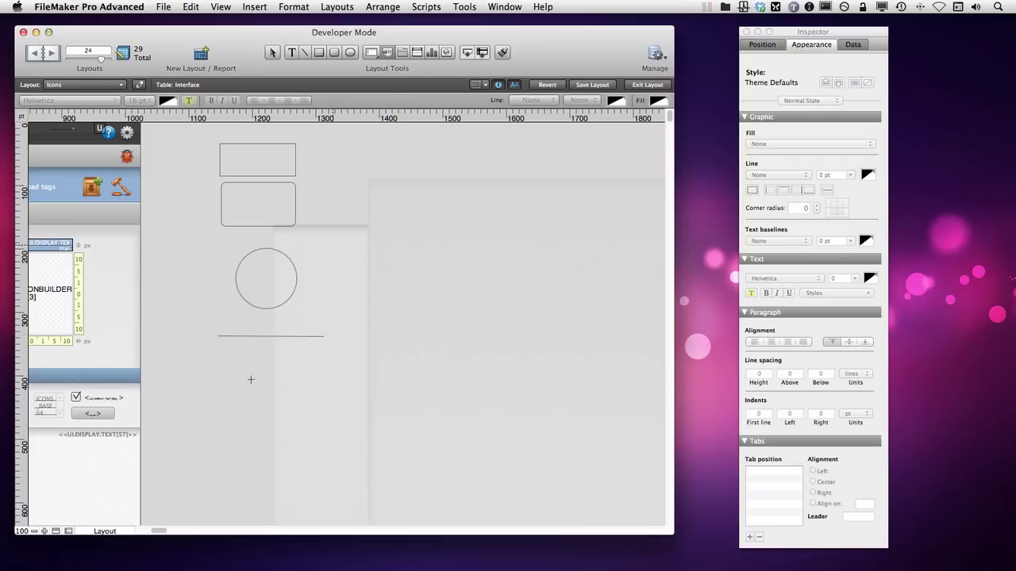
left_click_drag(209, 369, 316, 414)
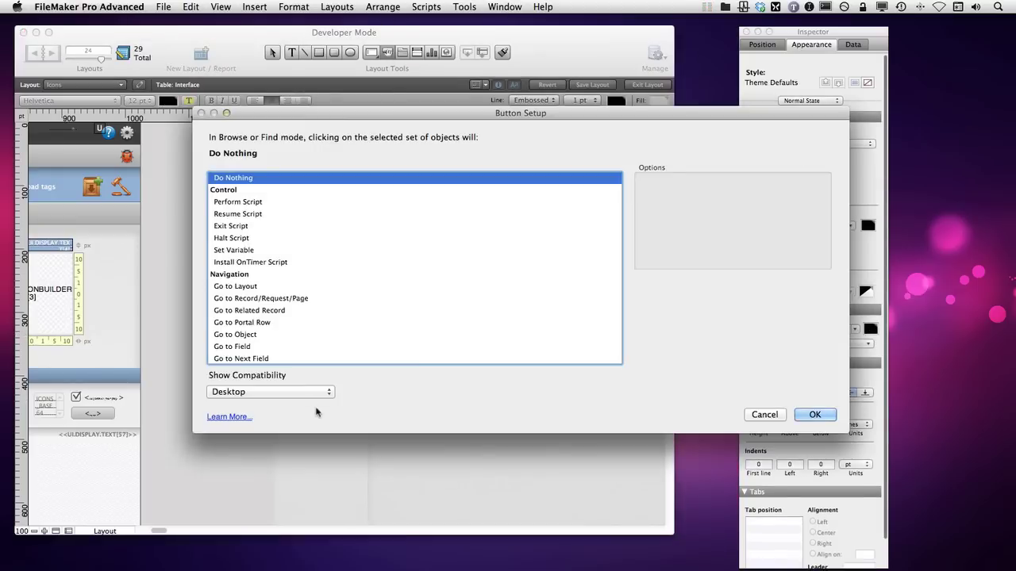
left_click(270, 239)
left_click(815, 415)
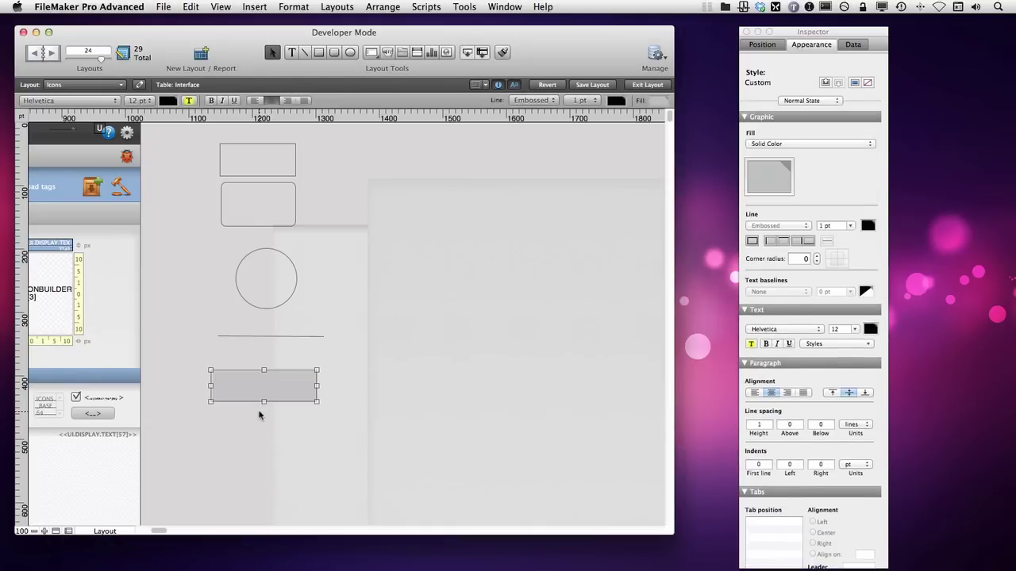
left_click(246, 229)
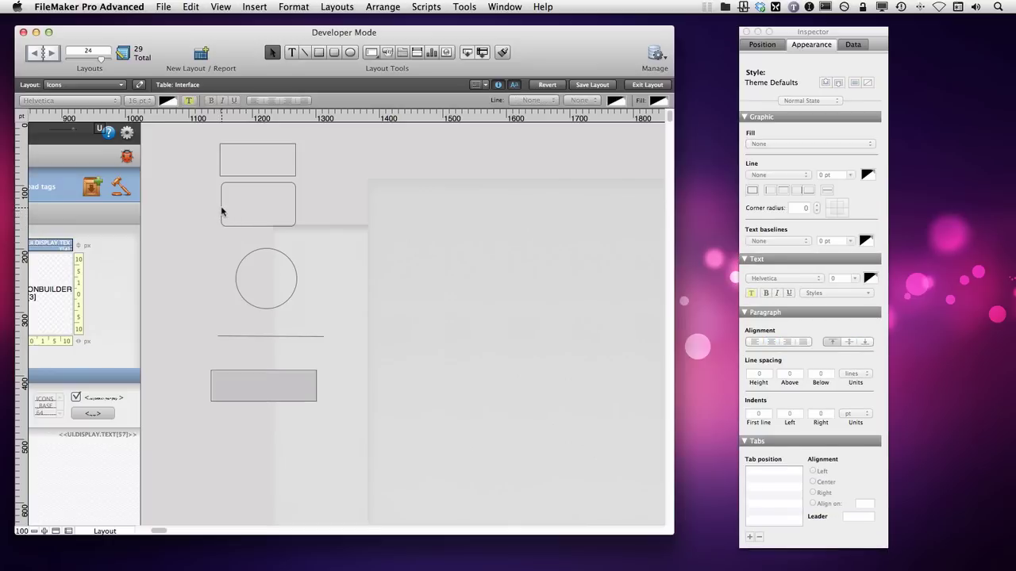
left_click(222, 208)
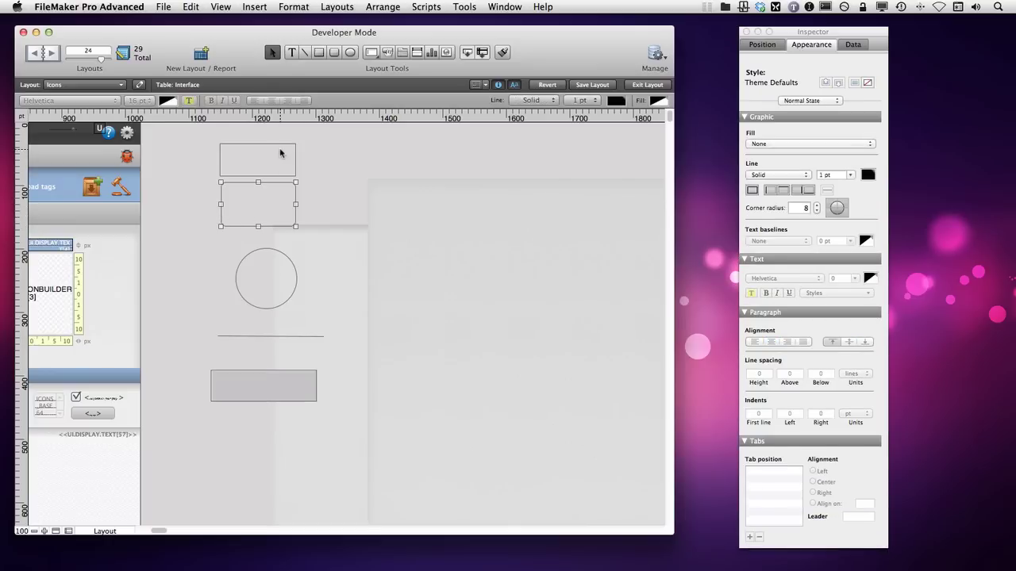
left_click(255, 7)
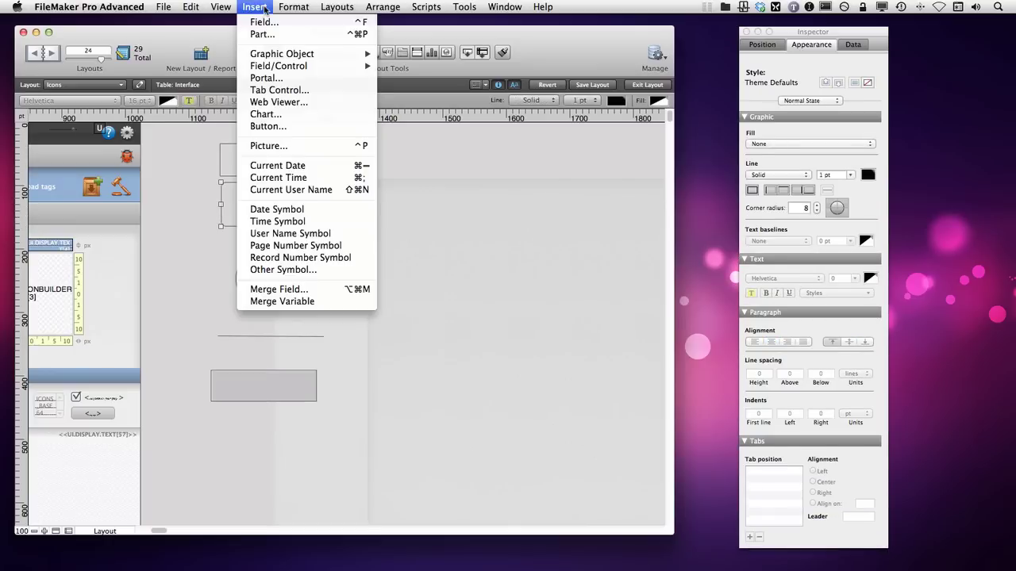
left_click(295, 127)
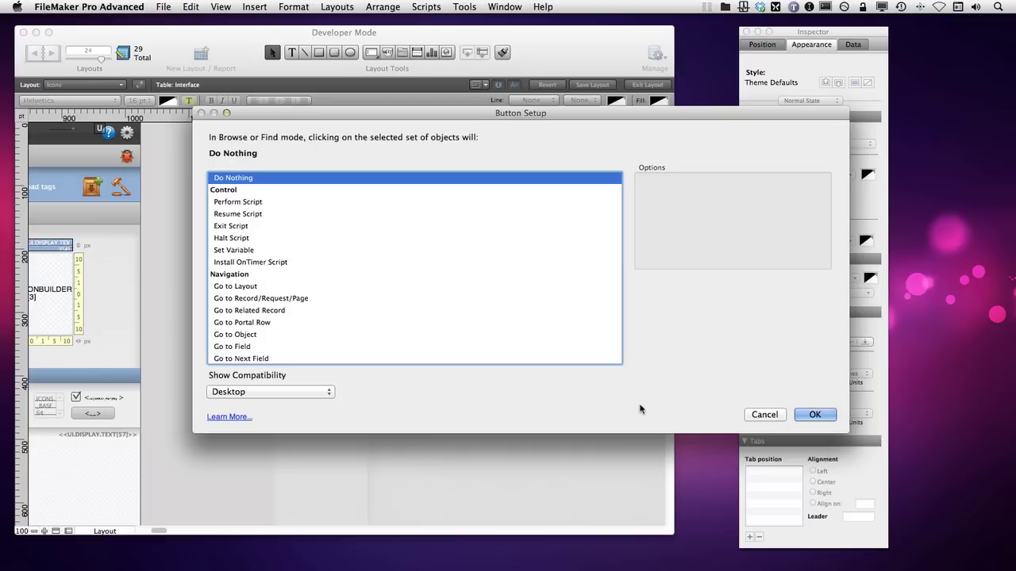
left_click(756, 416)
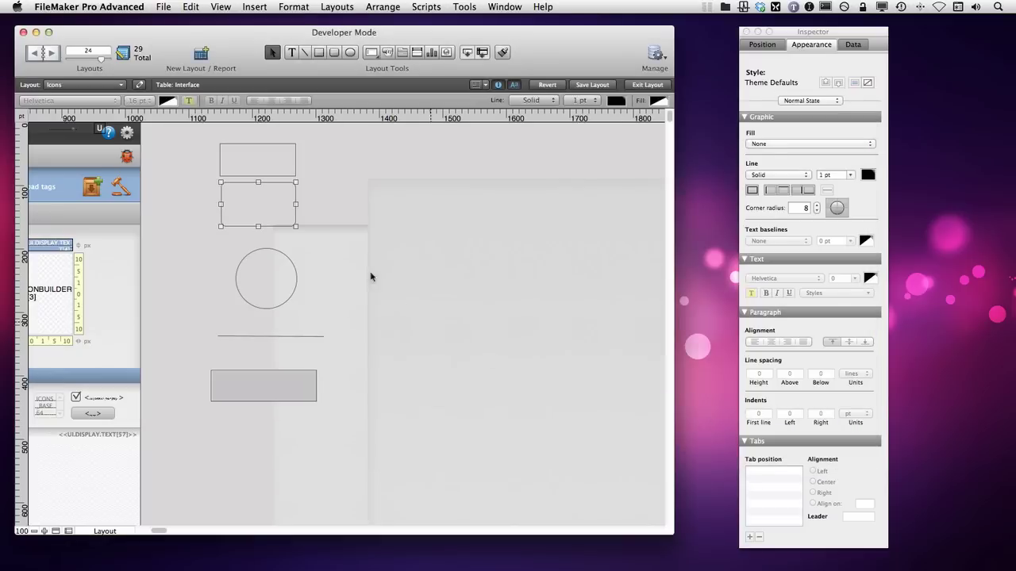
left_click(313, 206)
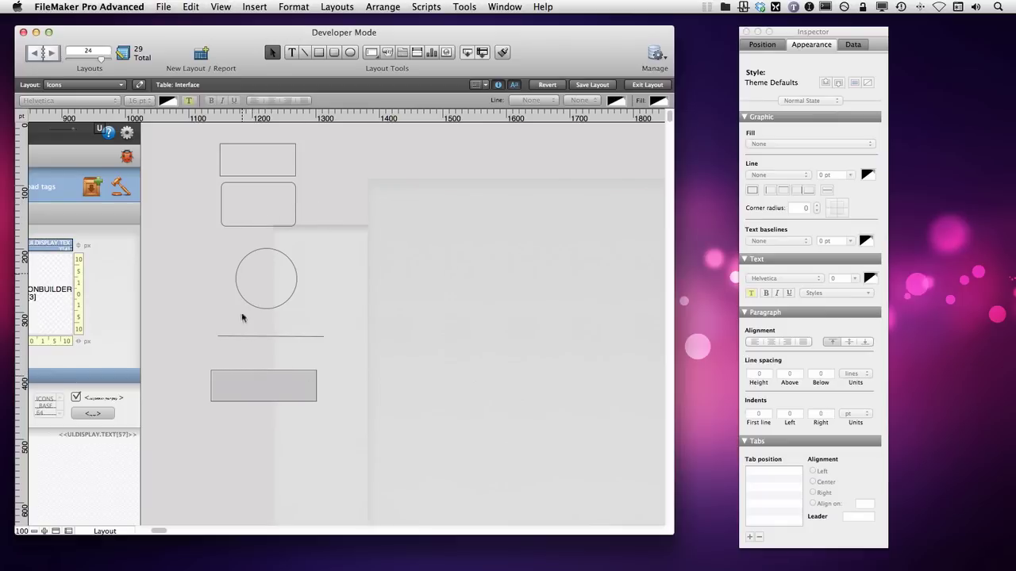
- View the Icons layout in Browse mode and examine the Resources and Collections lists in the sidebar
left_click(256, 379)
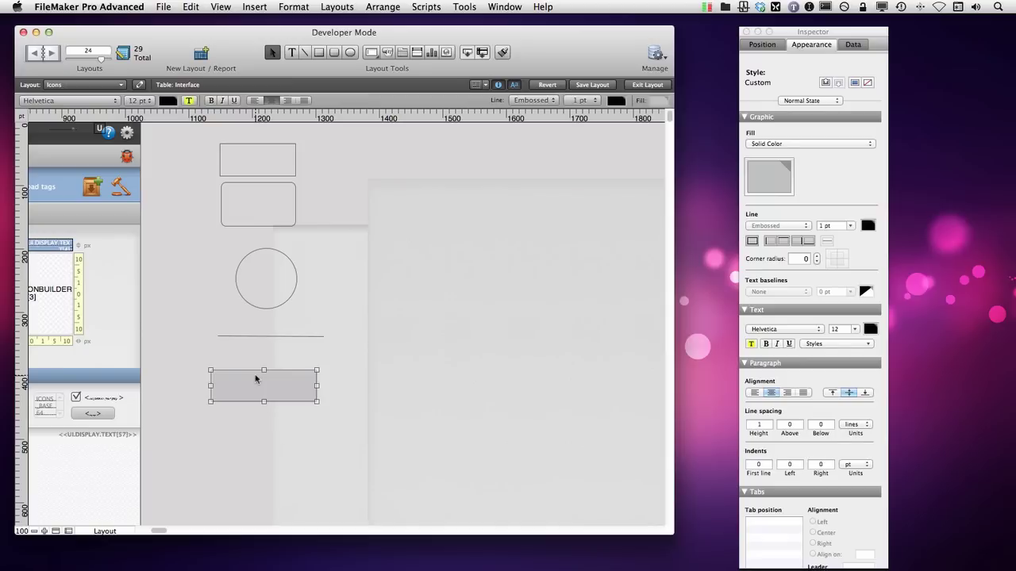
scroll(256, 380, "left", 15)
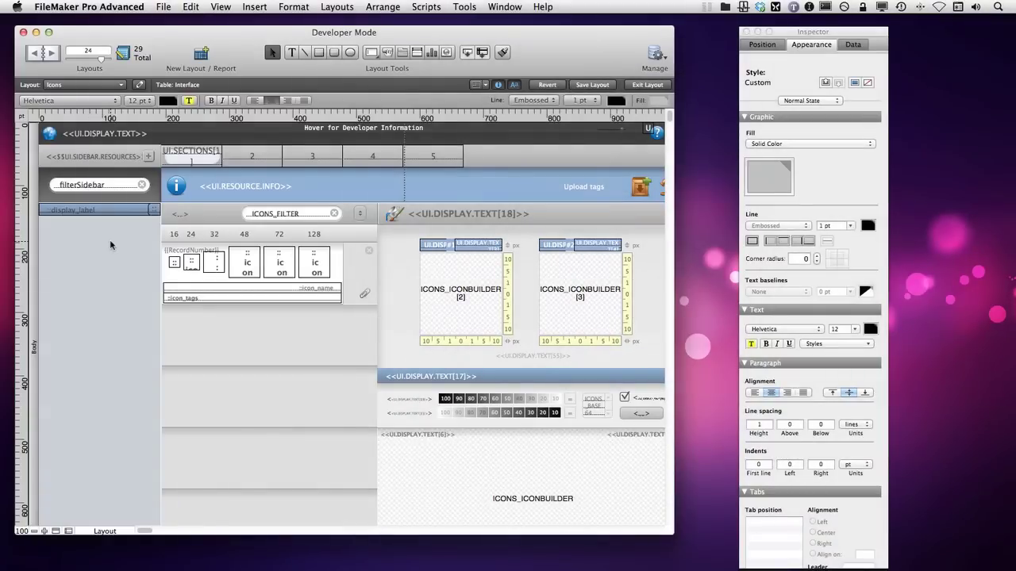
key("super+b")
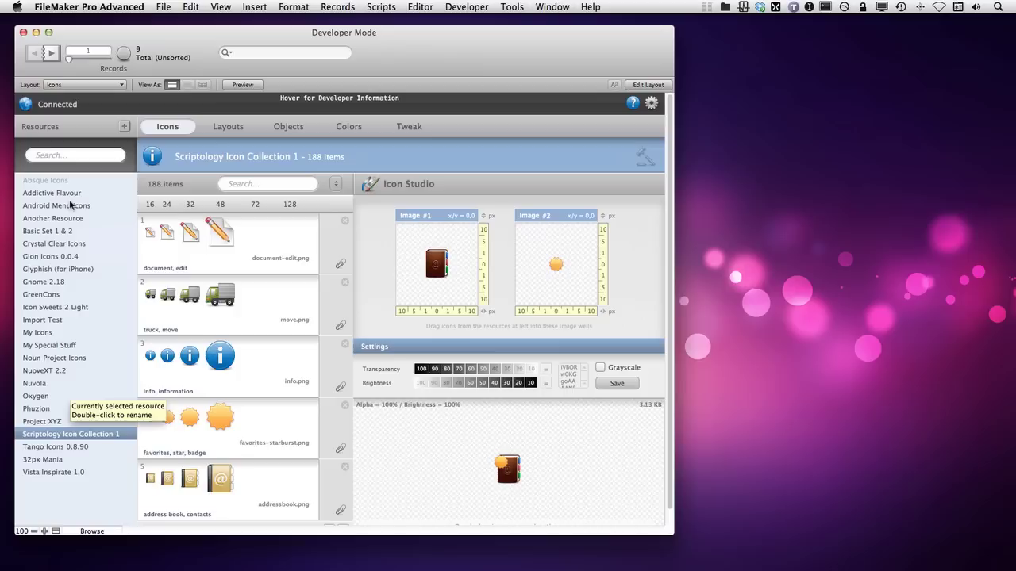
left_click(71, 439)
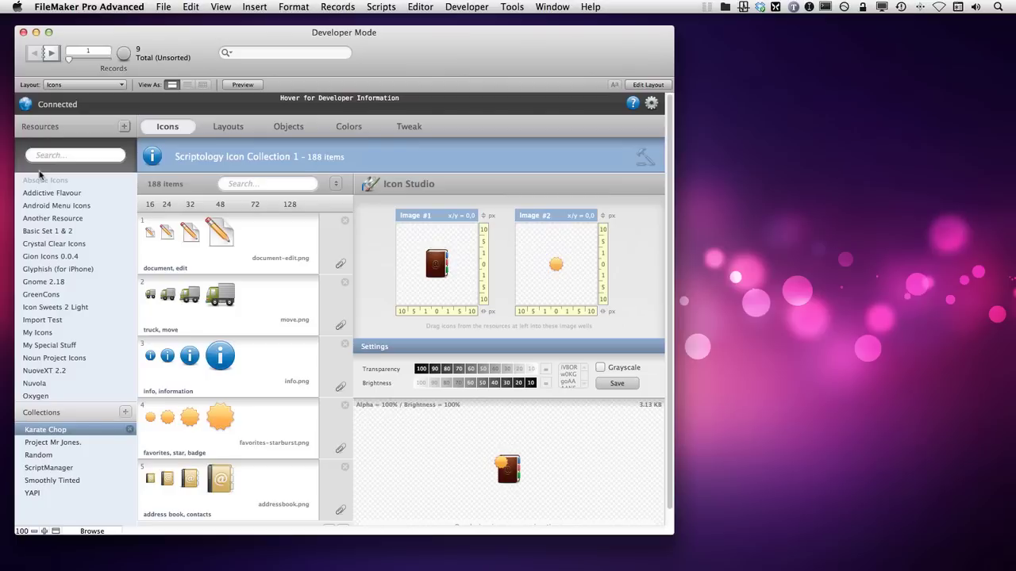
- Return to Layout mode, move the dark background behind the sidebar filter aside, and browse the hidden sidebar tab panels
key("super+l")
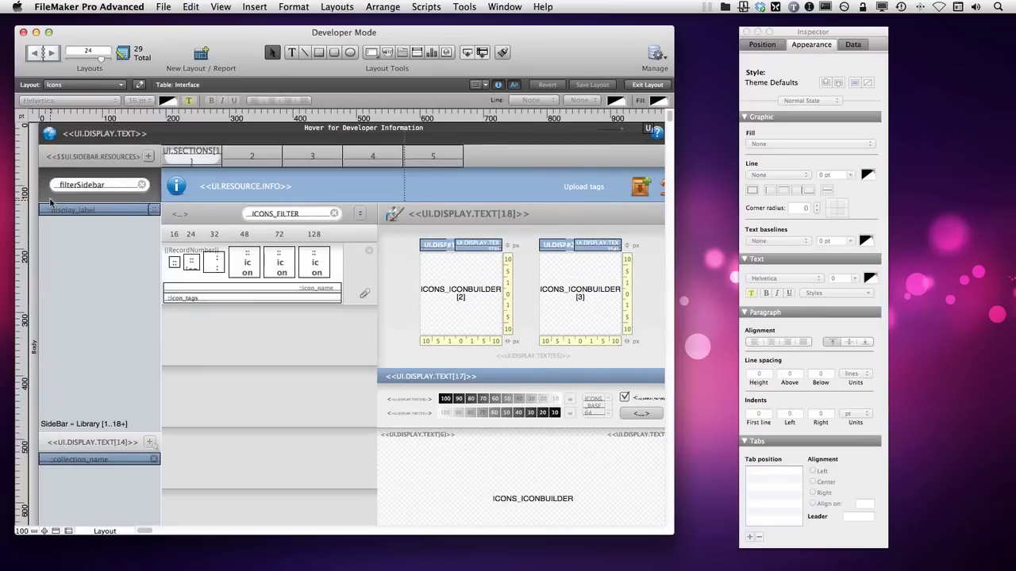
left_click(49, 200)
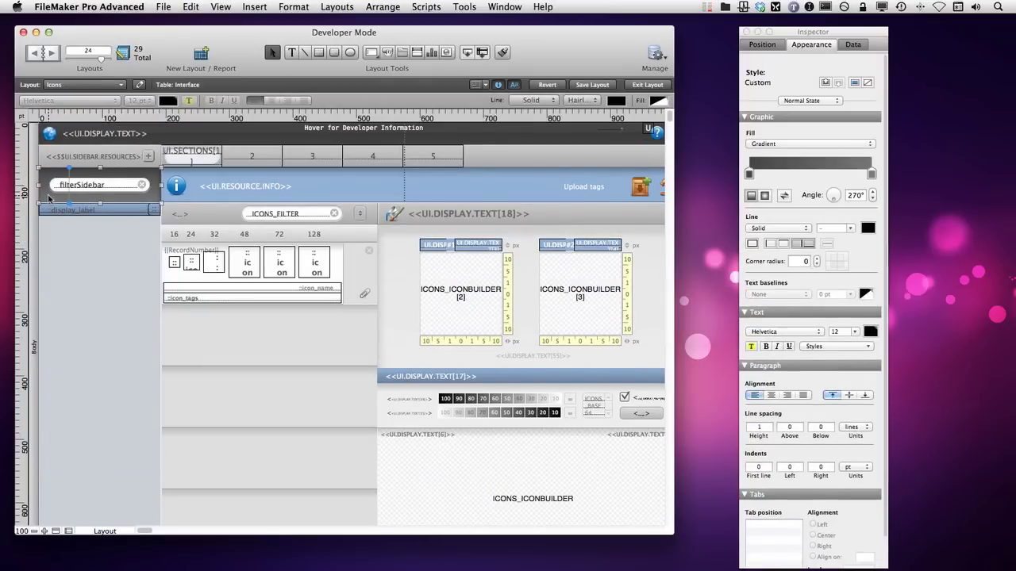
left_click_drag(50, 200, 173, 200)
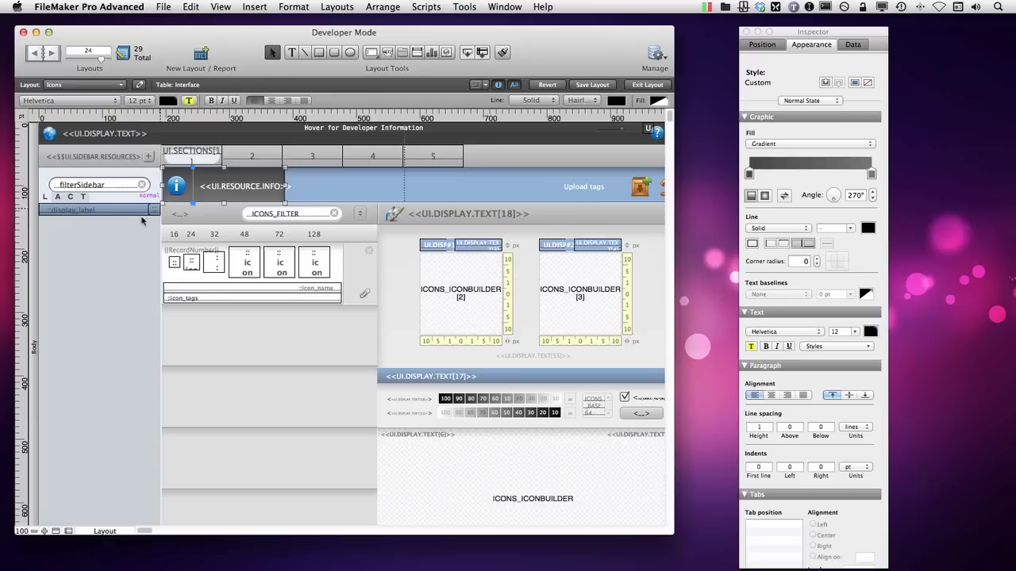
left_click(64, 203)
left_click(58, 197)
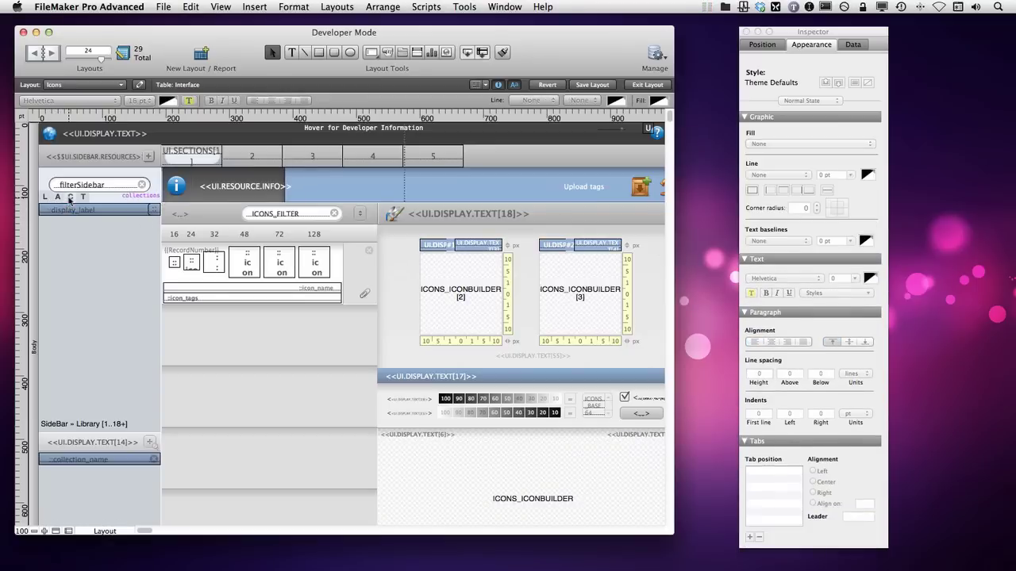
left_click(45, 197)
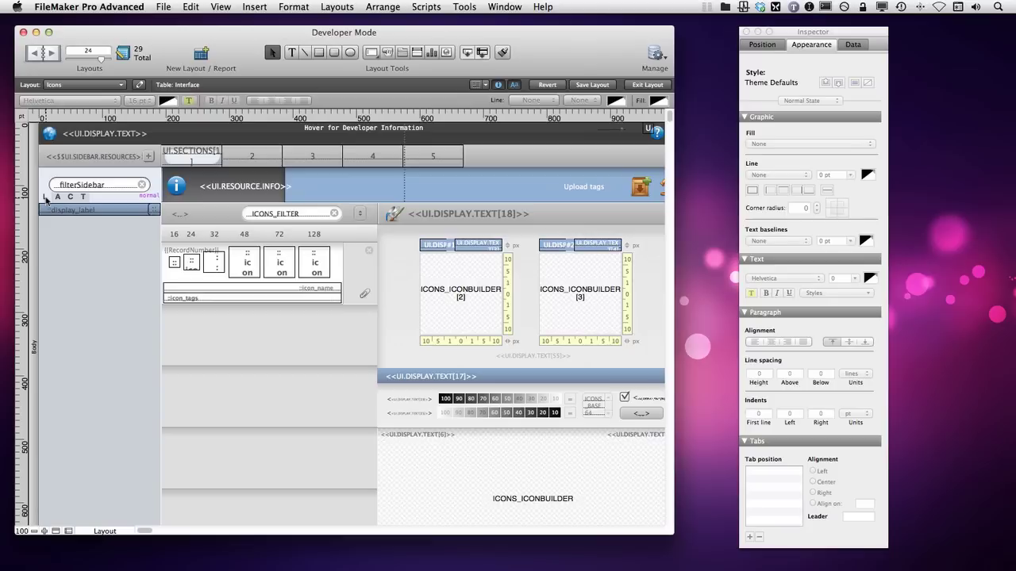
- Examine the Pressed state and the assigned button action of the dark background behind the sidebar filter, leaving its setup unchanged
left_click(159, 199)
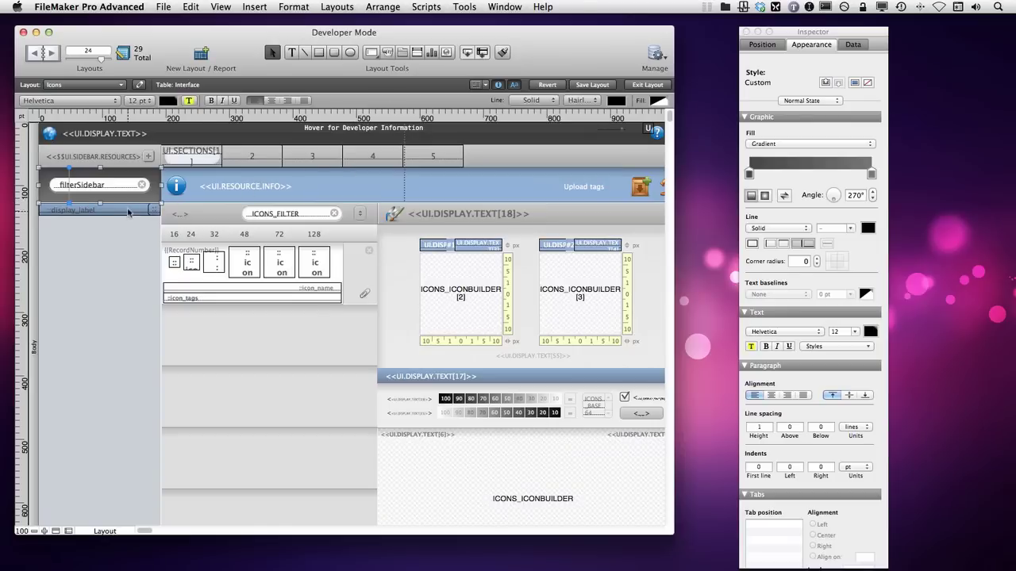
left_click(808, 101)
left_click(810, 126)
double_click(59, 202)
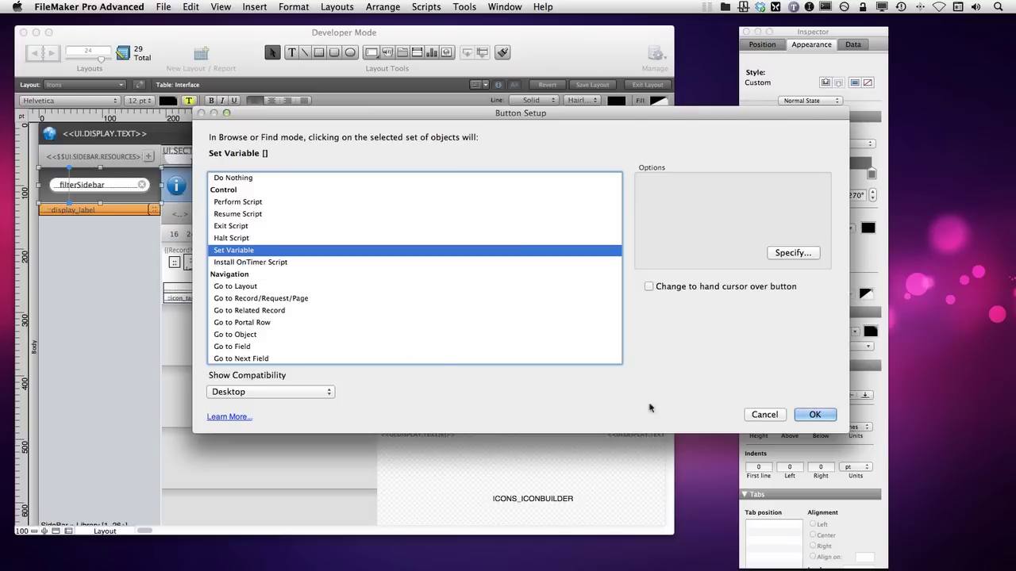
left_click(761, 415)
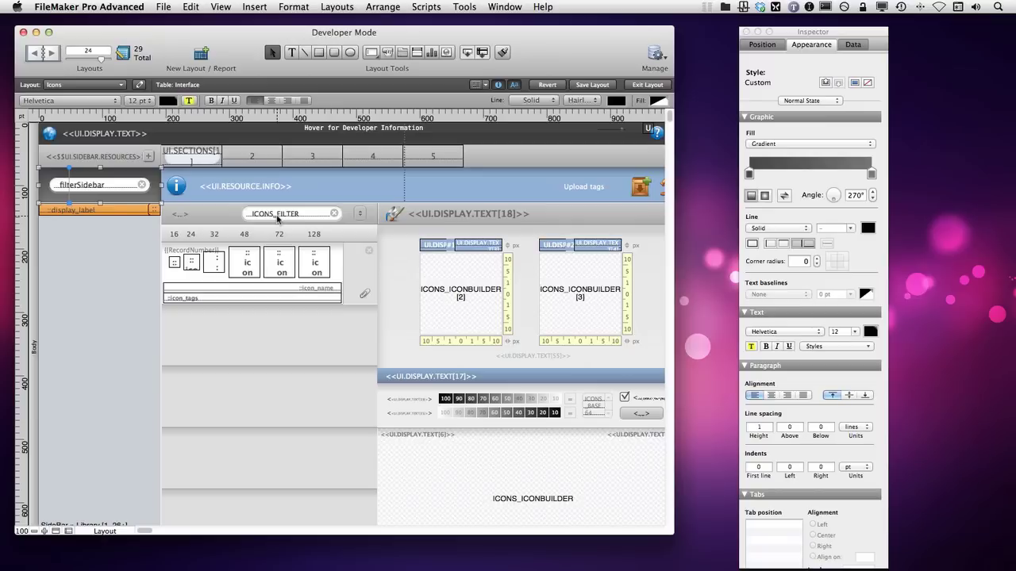
- Draw a small button about 40 pt wide beside the first icon builder image well and assign it the Set Variable action
left_click(369, 253)
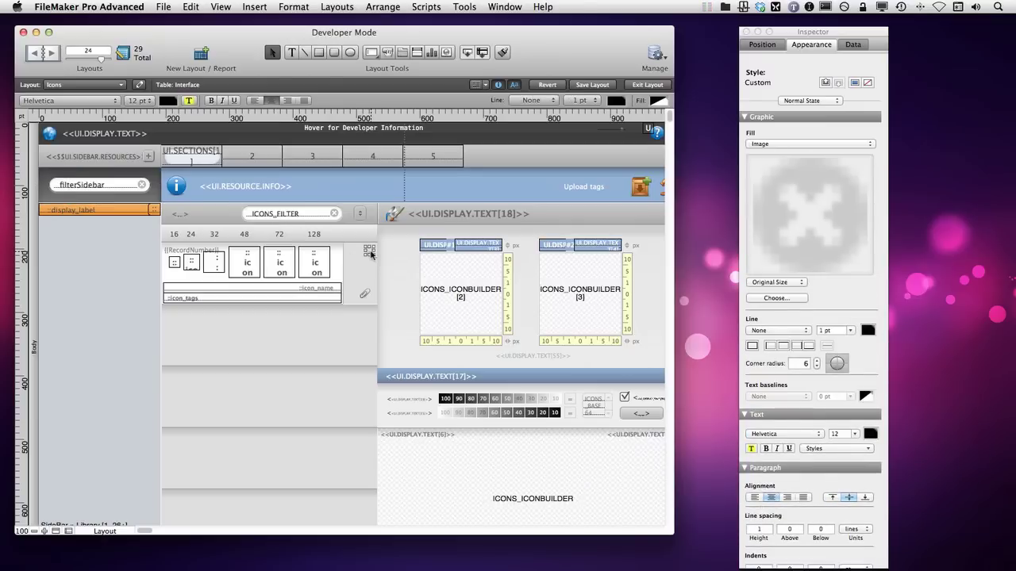
left_click(387, 52)
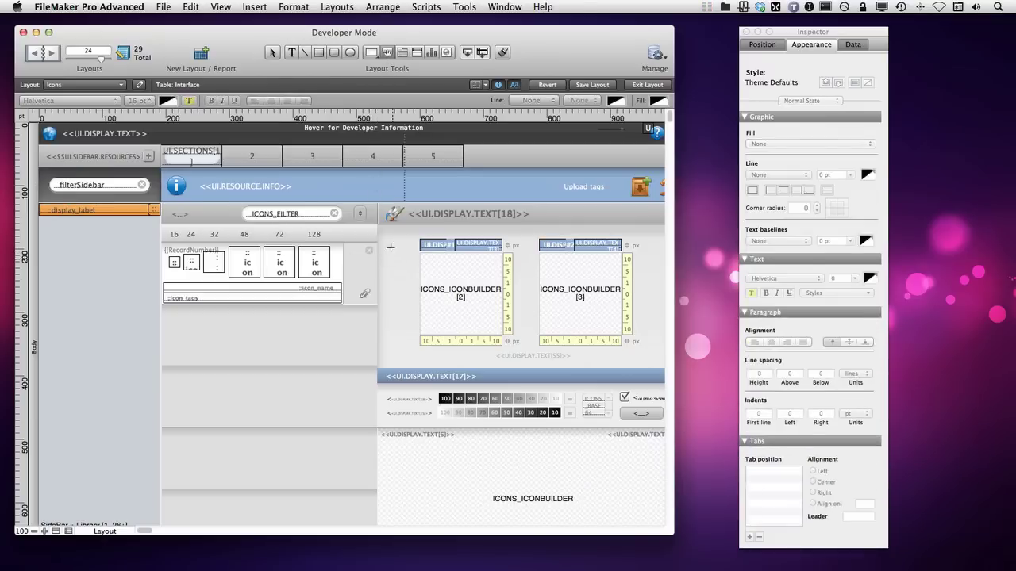
left_click_drag(386, 240, 412, 258)
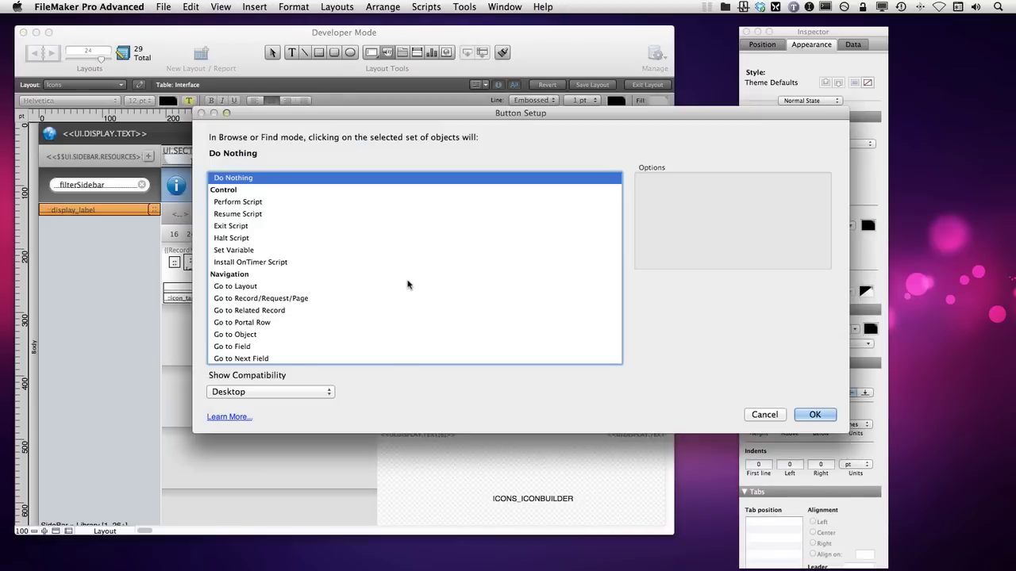
left_click(256, 251)
left_click(811, 413)
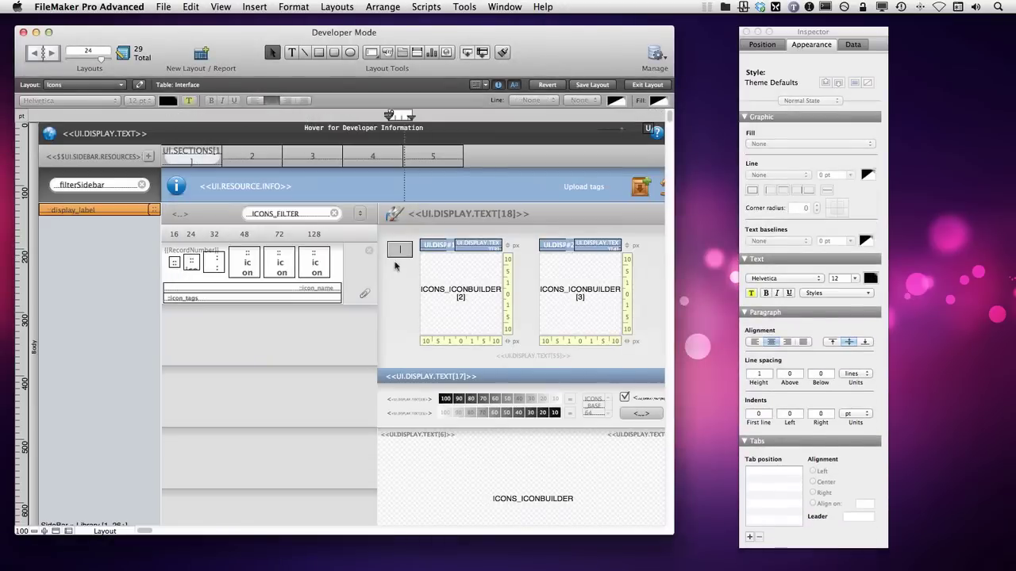
key("Escape")
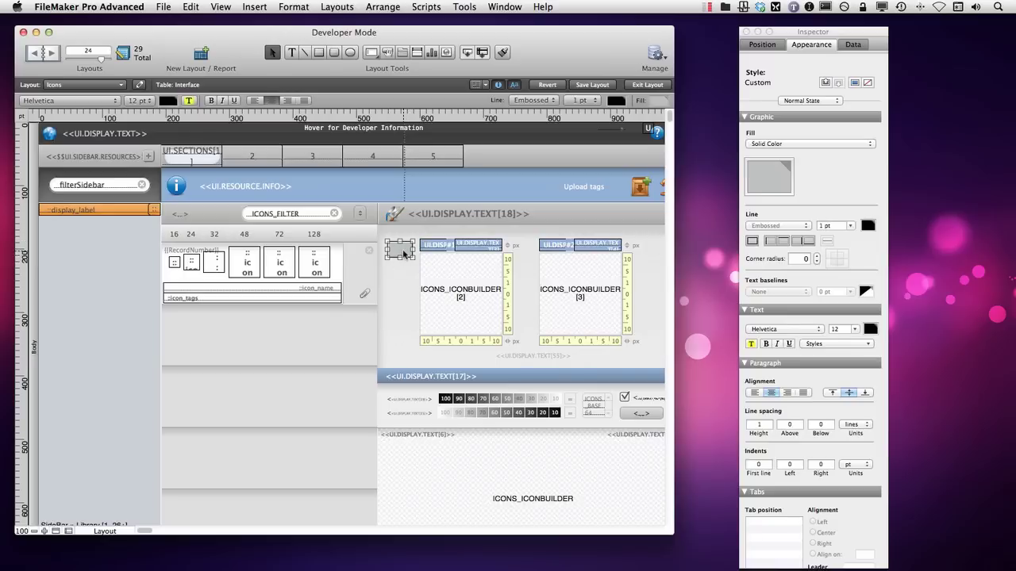
left_click(805, 260)
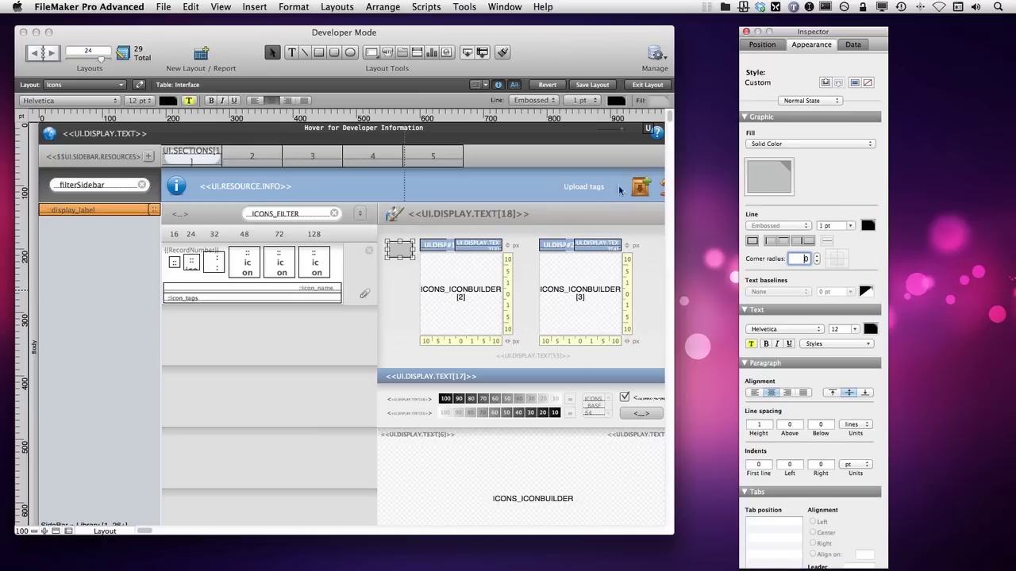
- Examine the fill images of the X button in the icon list for its Normal, Pressed and Hover states
mouse_move(649, 139)
left_click(369, 252)
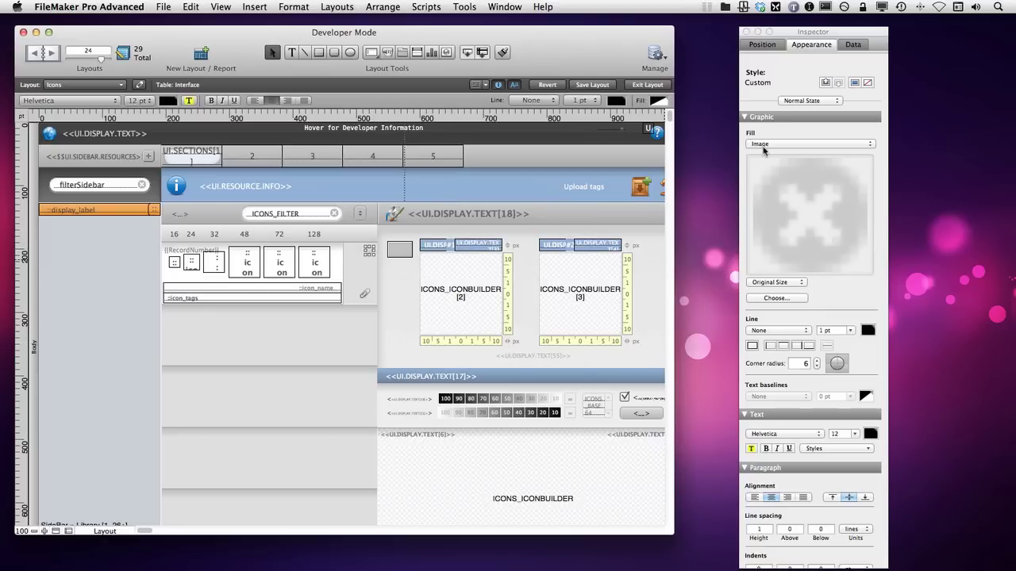
left_click(814, 101)
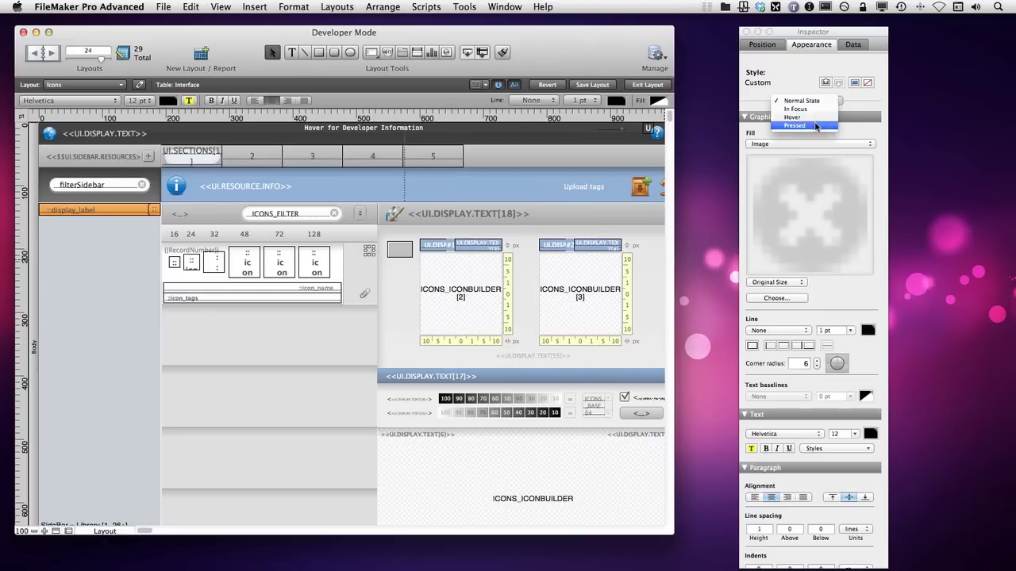
left_click(814, 125)
left_click(814, 104)
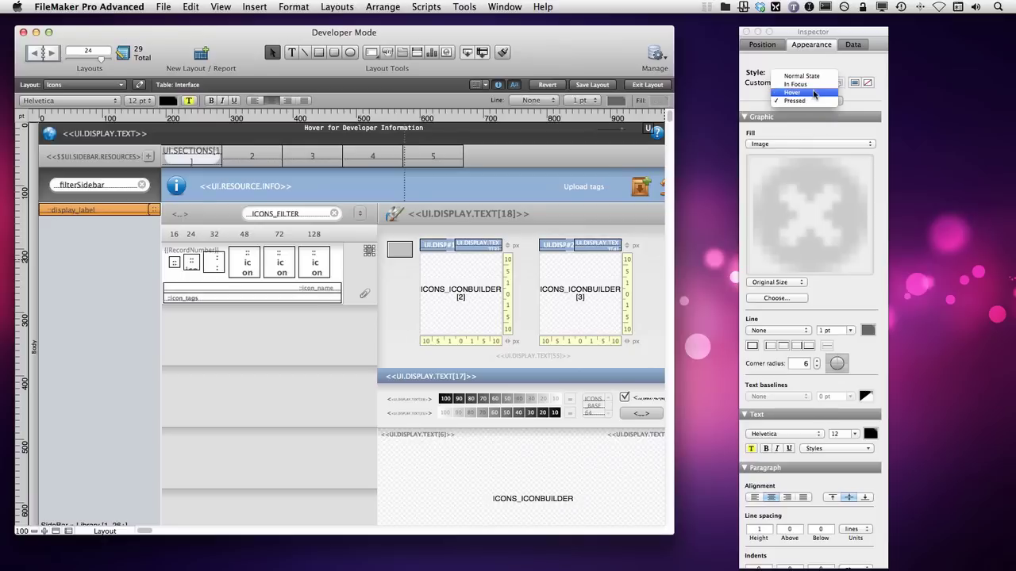
left_click(813, 93)
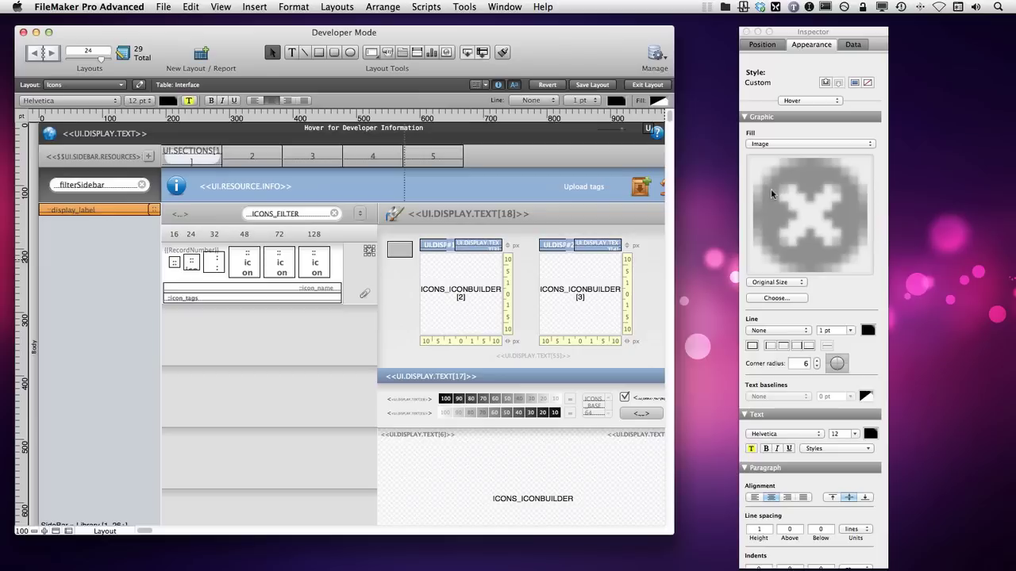
- Check the X button's dimensions and match them on the new button, setting its width and height to 13 pt
left_click(402, 251)
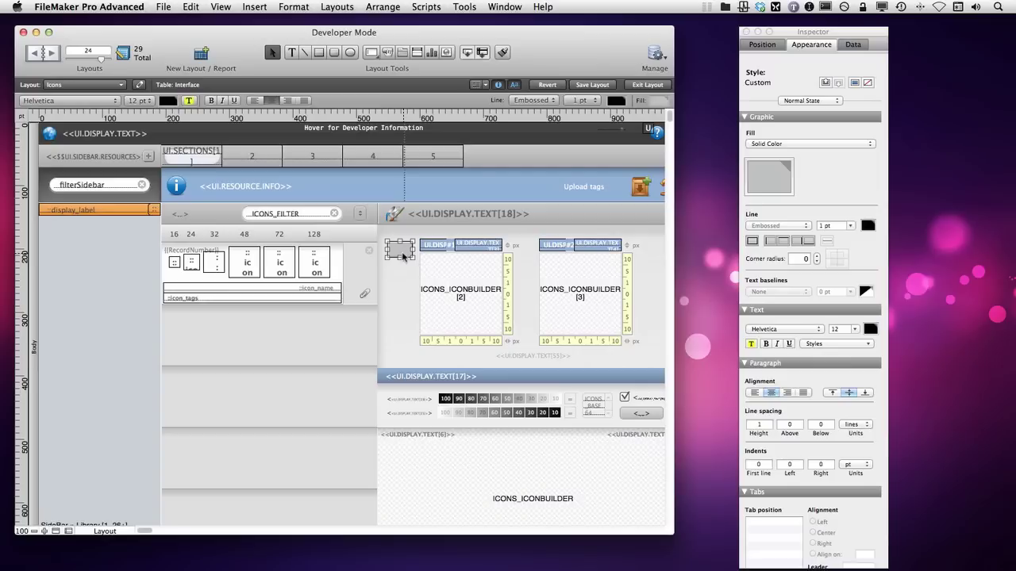
left_click(370, 255)
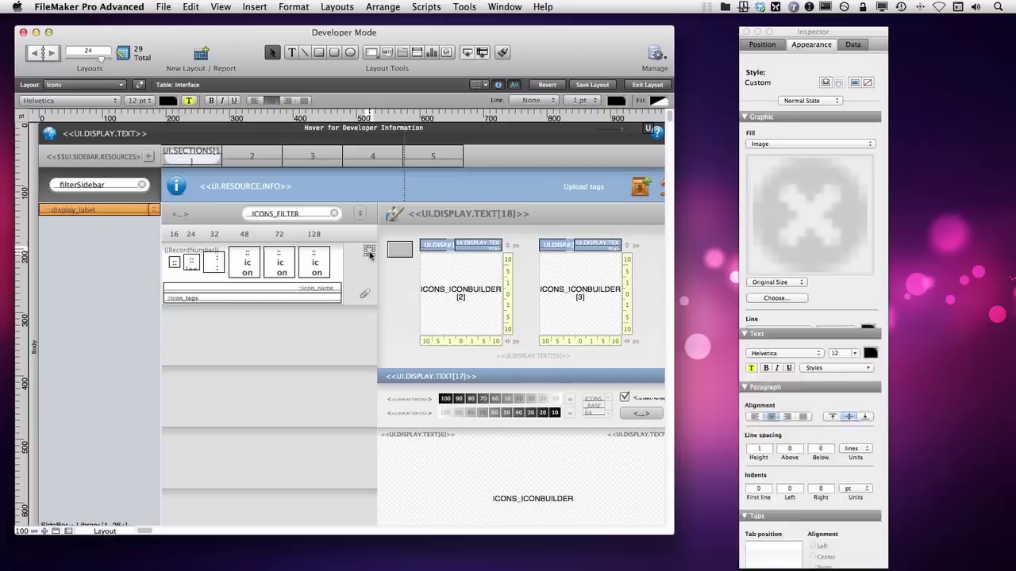
left_click(775, 46)
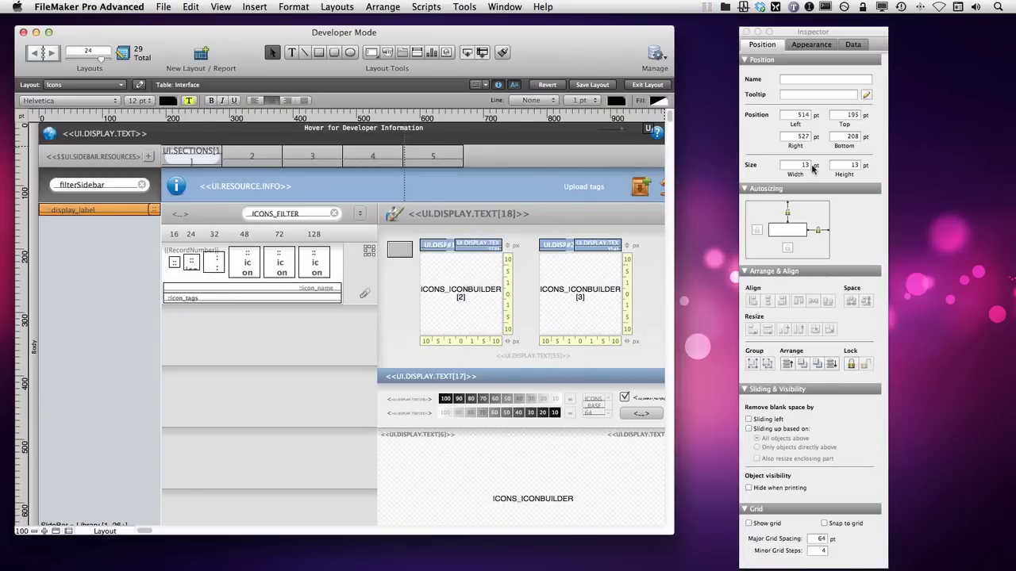
left_click(398, 251)
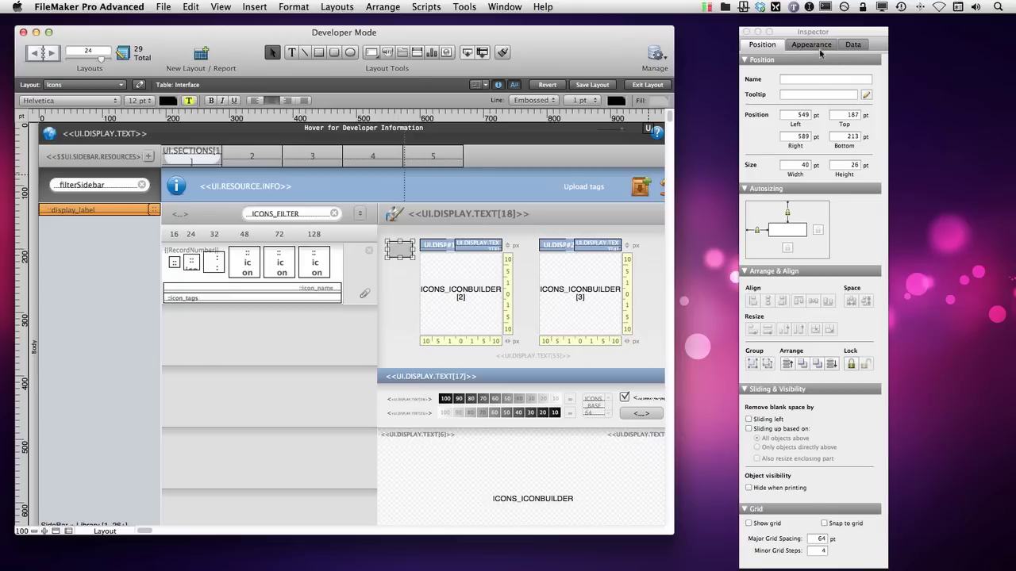
double_click(799, 167)
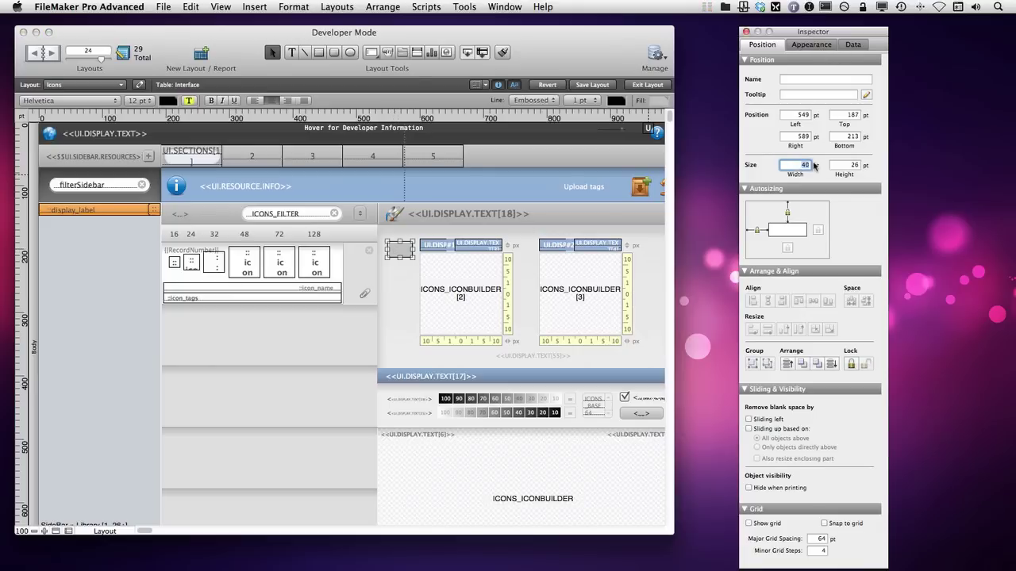
type("13")
double_click(840, 165)
type("13")
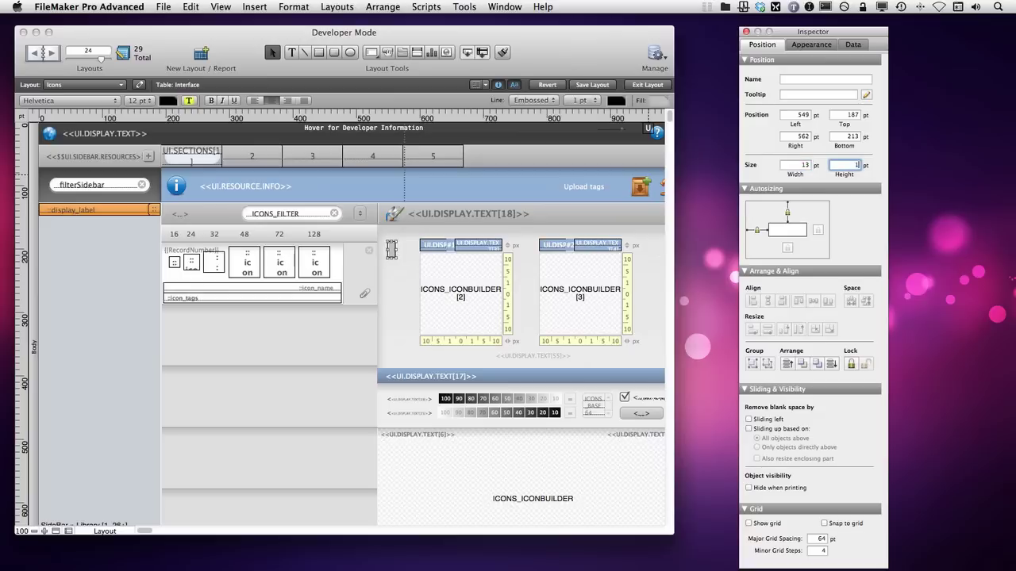
key("Tab")
left_click(401, 270)
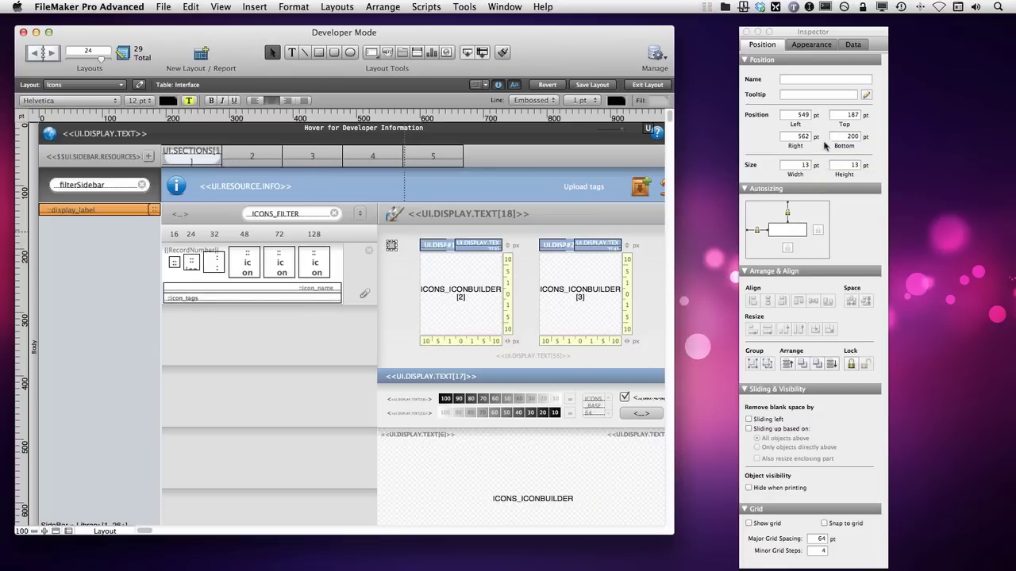
- Set the small button's corner radius to 5, and adjust it further until the button is a full circle
left_click(812, 45)
left_click(804, 260)
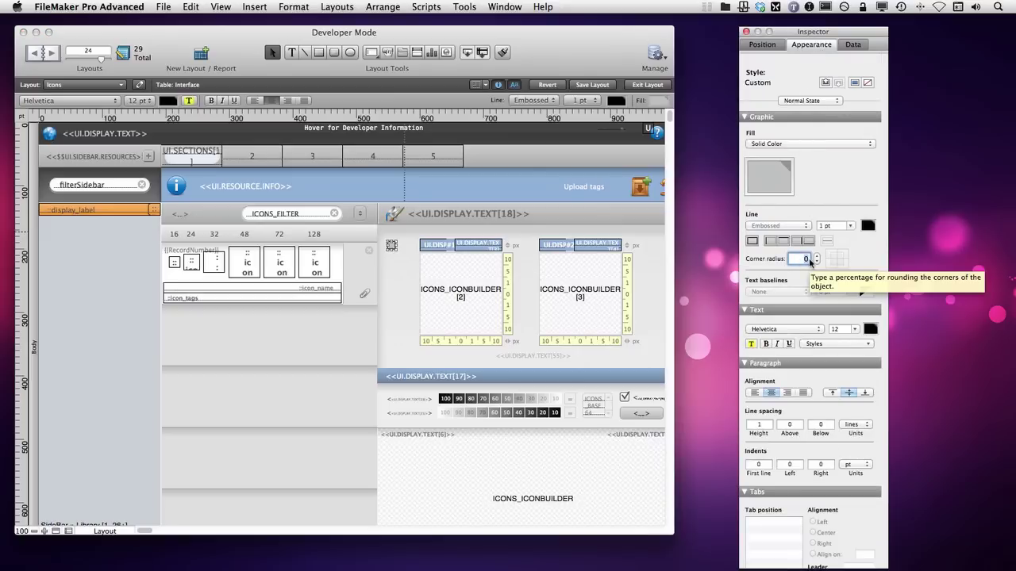
type("5")
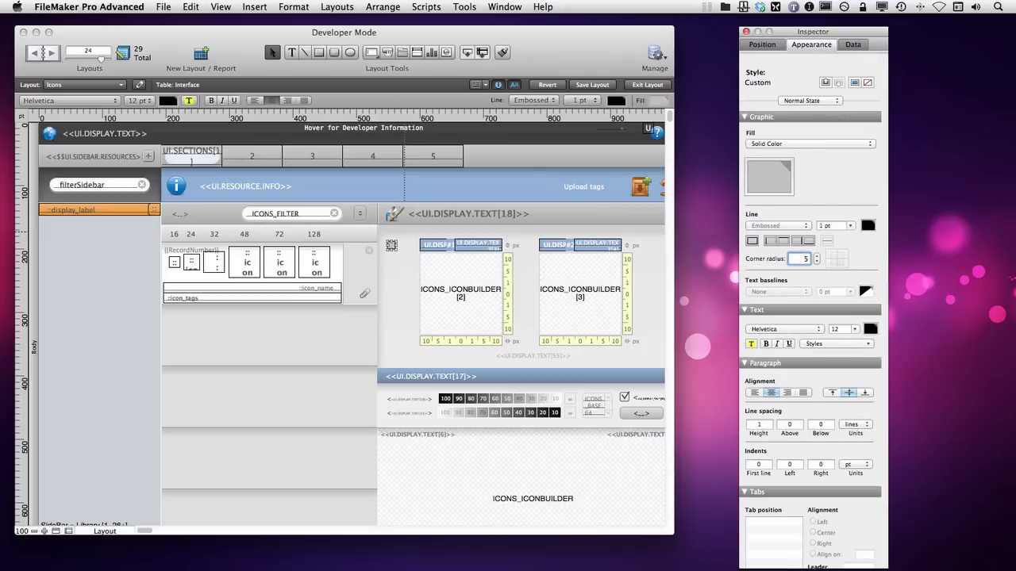
left_click(394, 276)
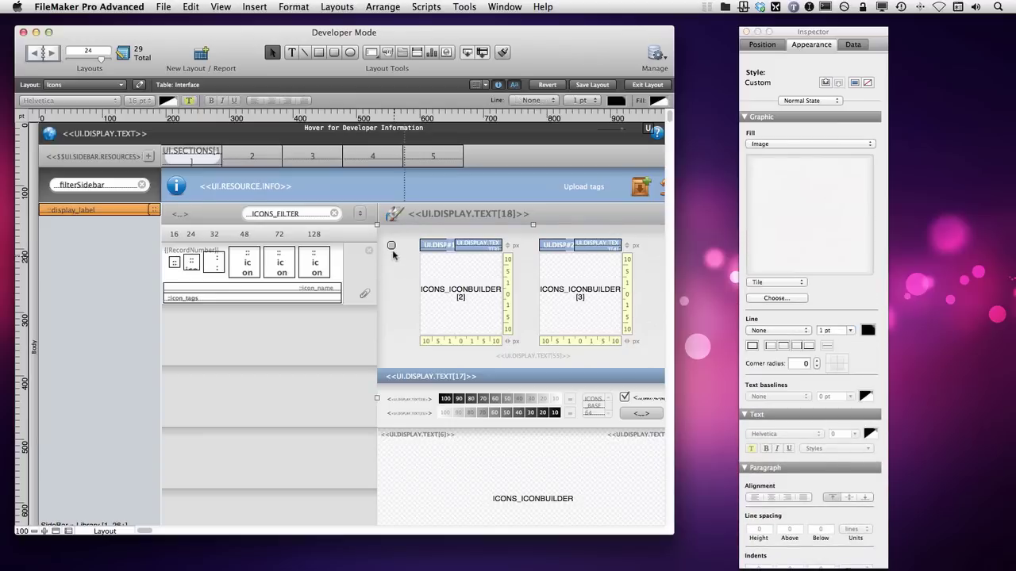
left_click(391, 245)
left_click(818, 264)
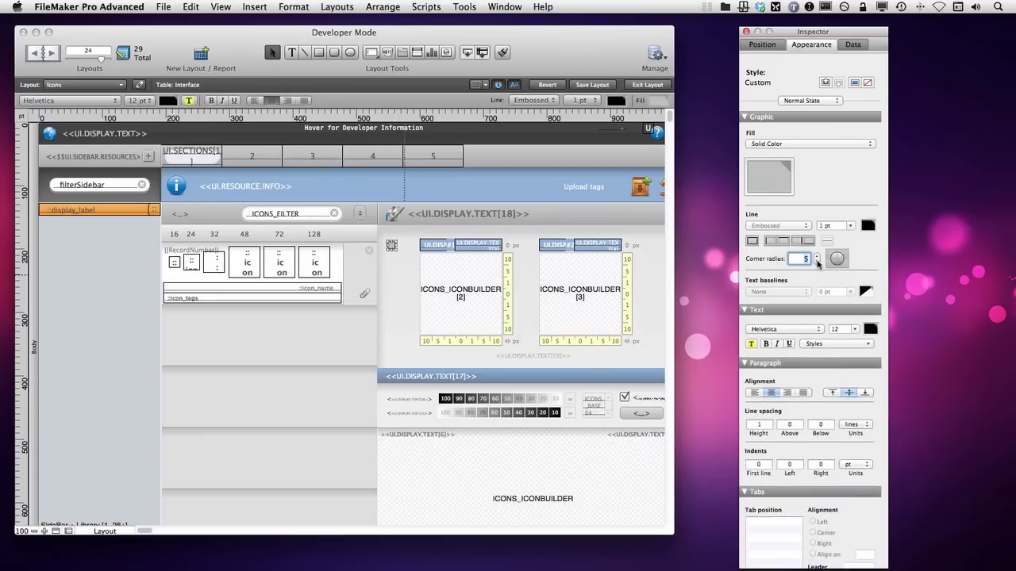
left_click(393, 260)
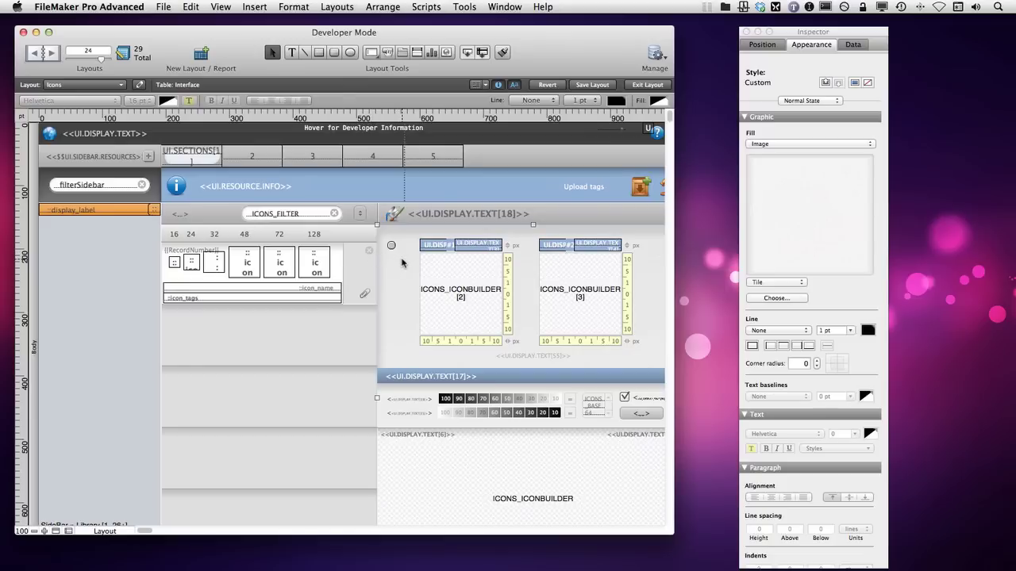
- Copy the 48-pixel info icon from the icon list in Browse mode and open it as a new clipboard image in Acorn
key("super+b")
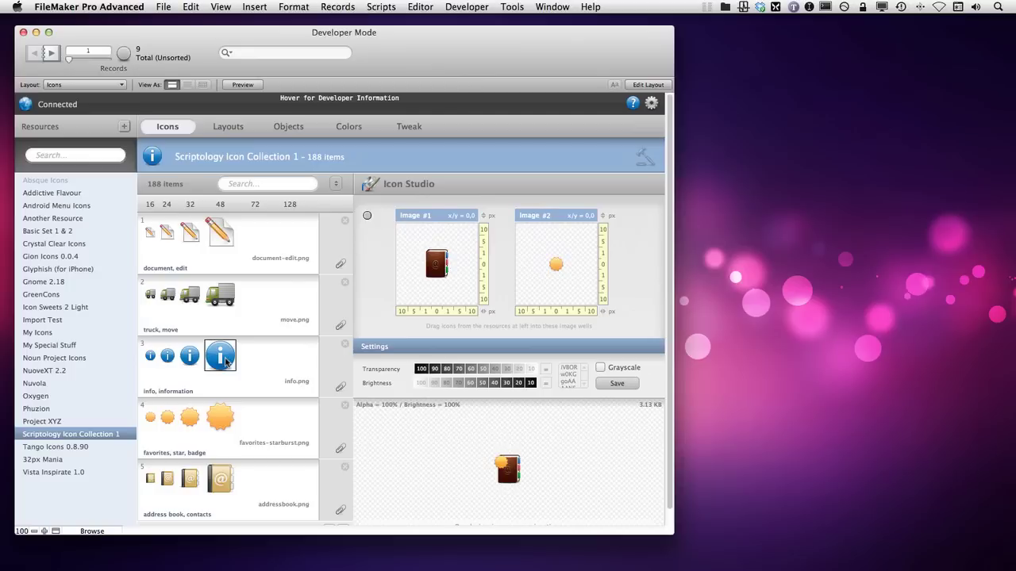
key("super+space")
type("a")
key("Return")
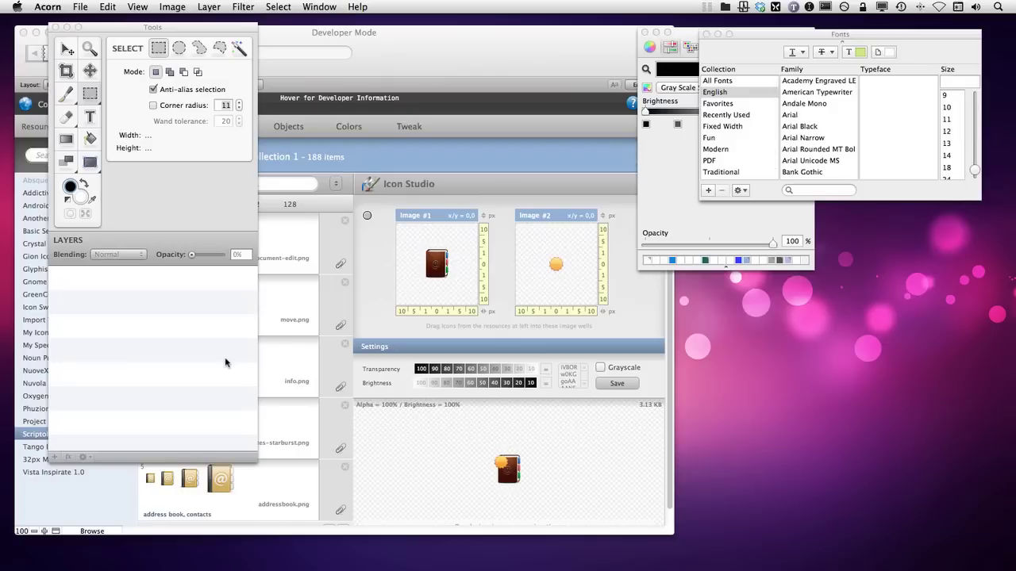
key("super+shift+n")
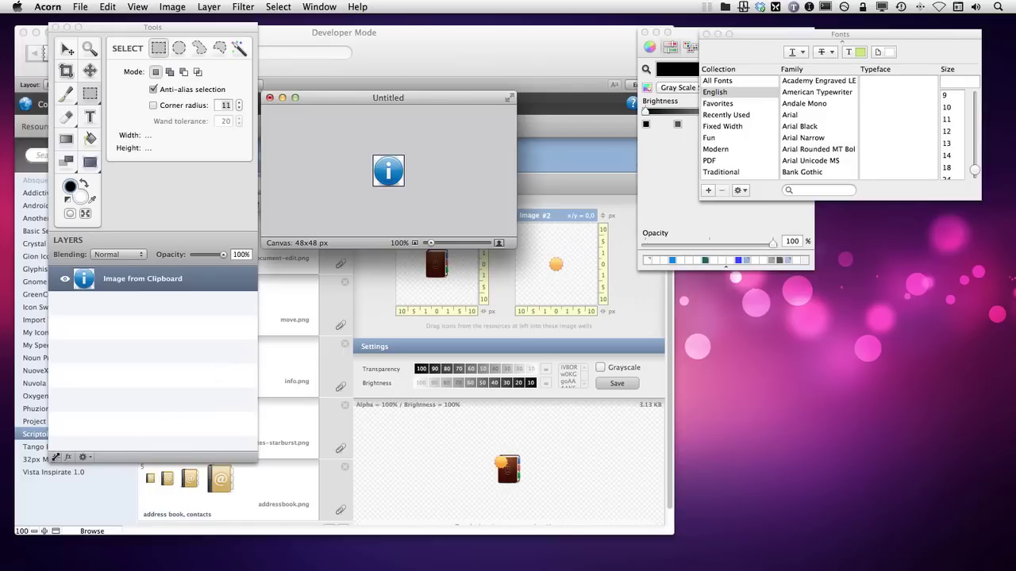
- Add a new bitmap layer above the info icon and fill it with black
left_click(55, 458)
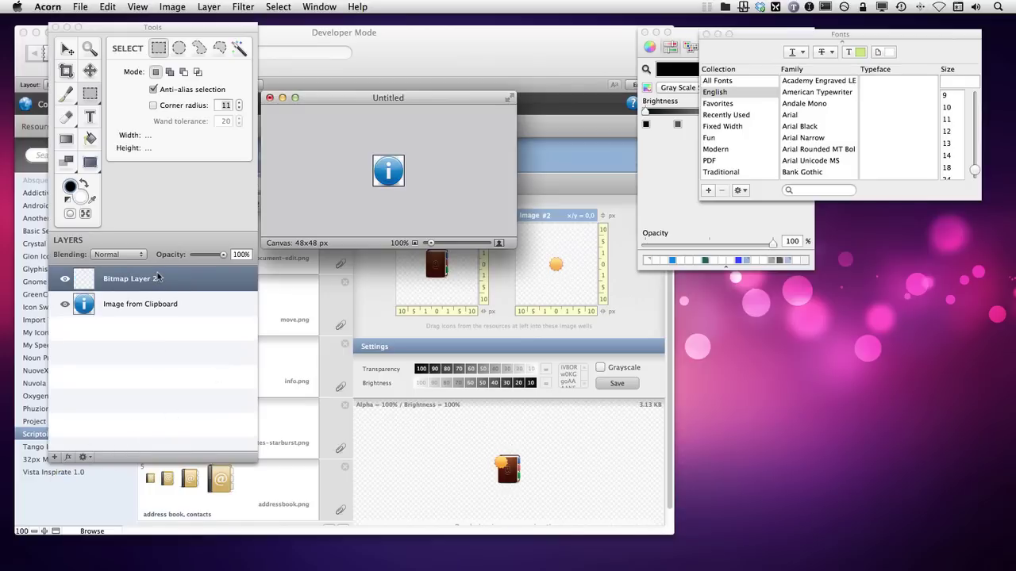
key("alt+BackSpace")
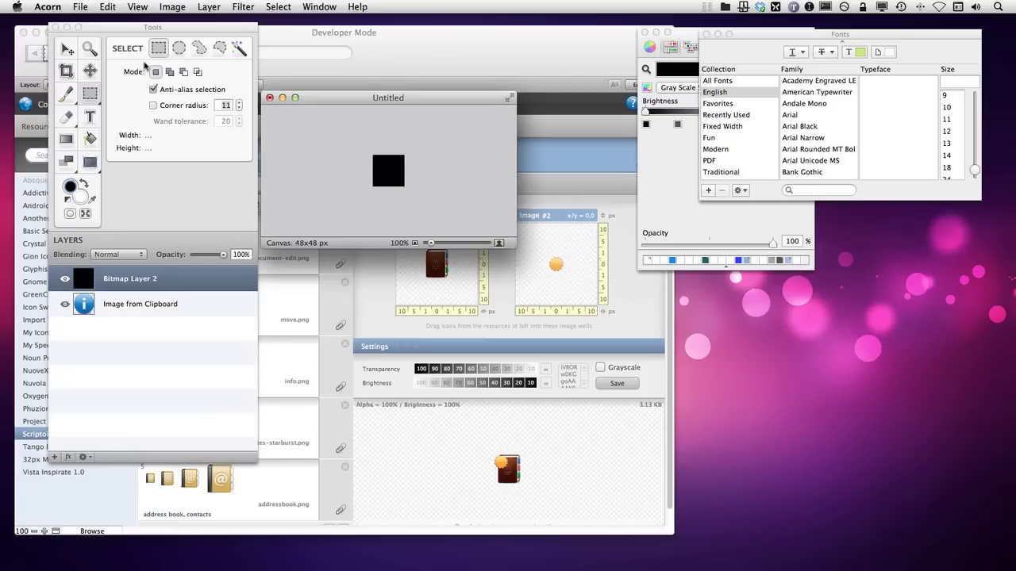
left_click(80, 7)
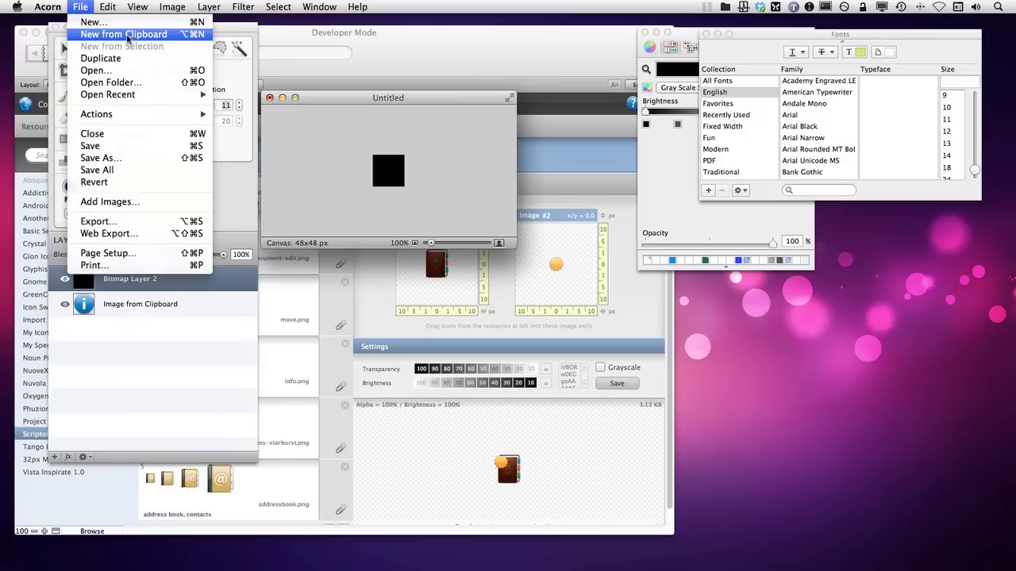
left_click(323, 100)
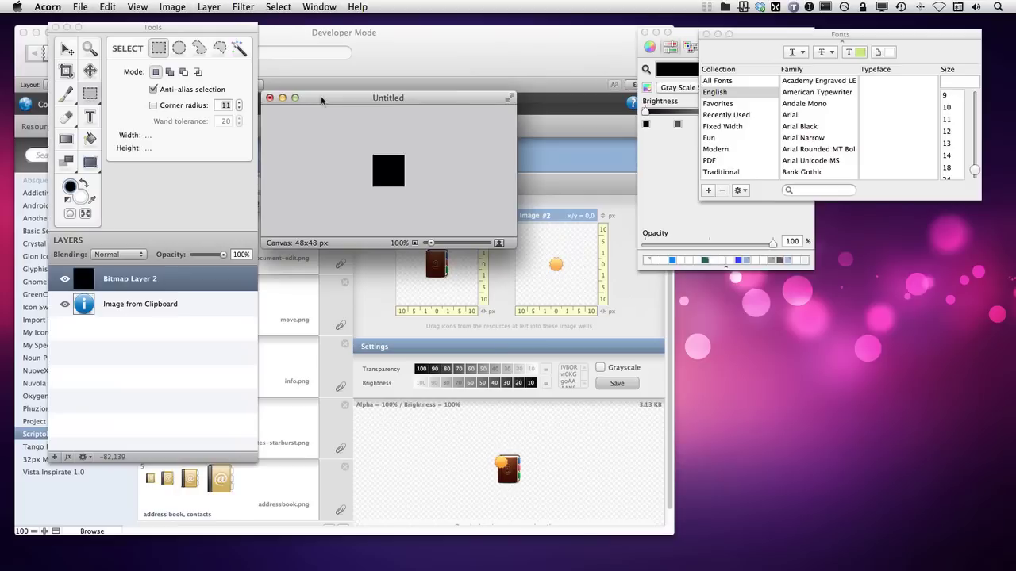
- Set the black layer's blending to Source Atop and its opacity to 20%
left_click(119, 254)
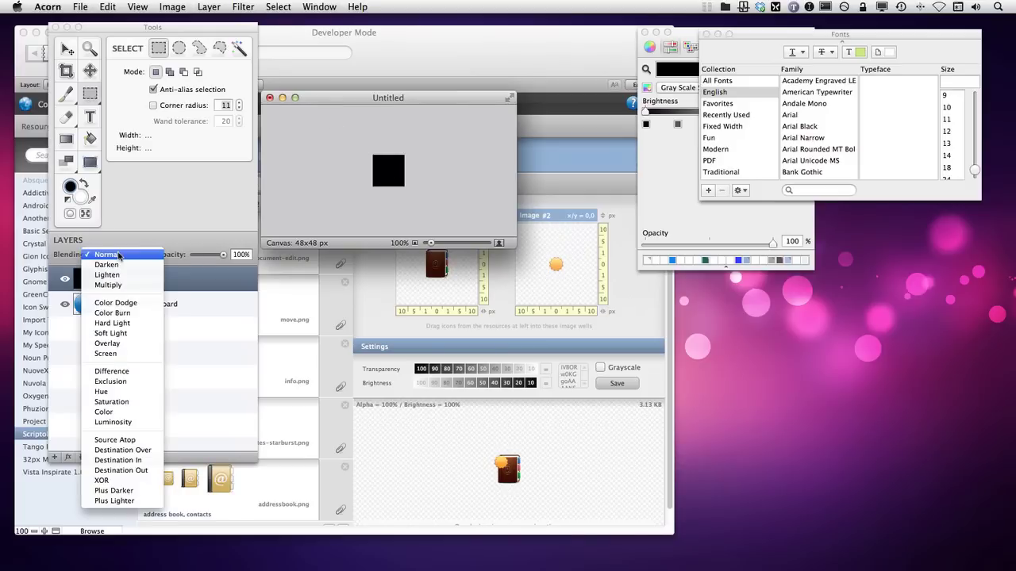
left_click(143, 441)
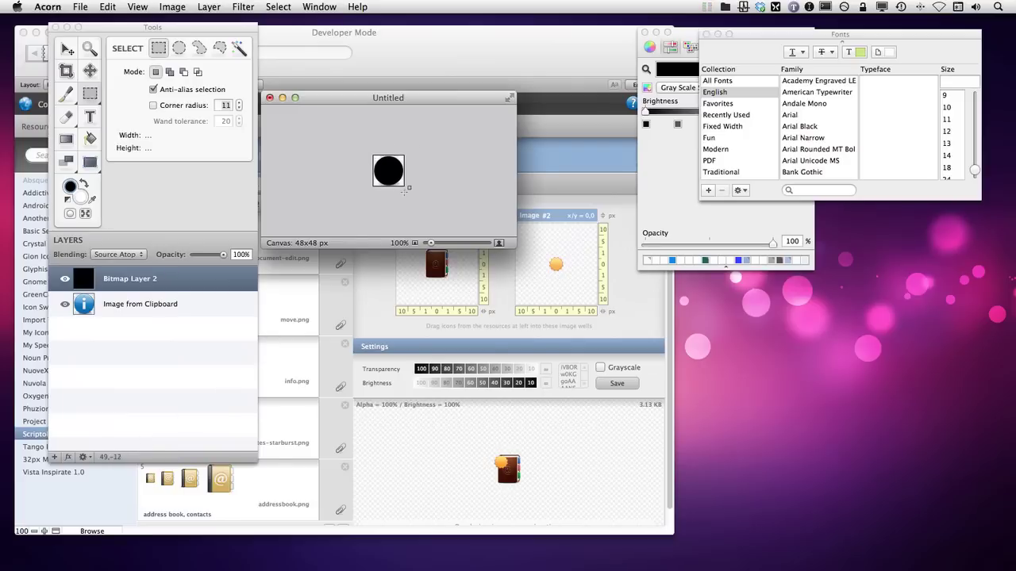
left_click_drag(223, 254, 196, 255)
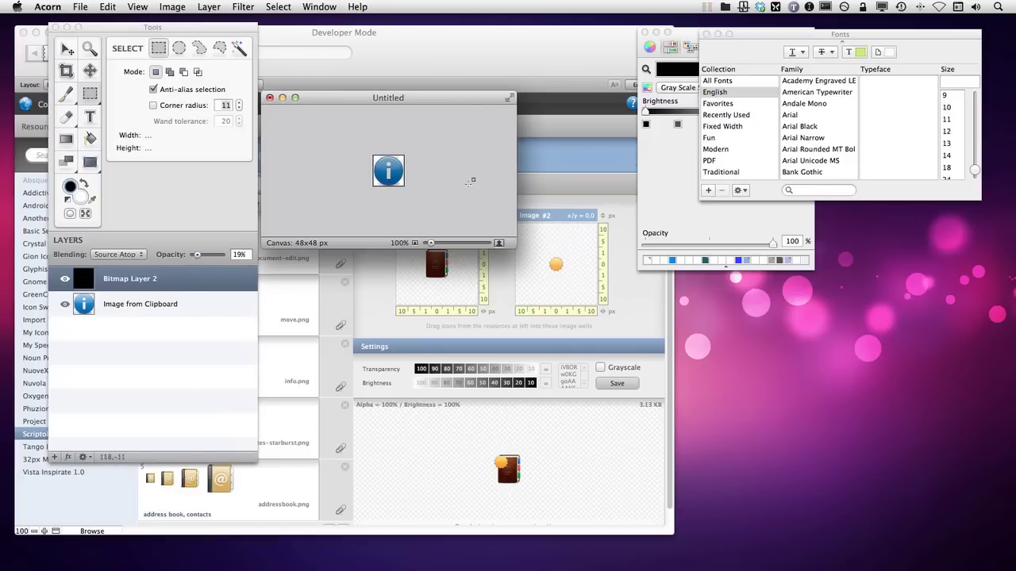
left_click(239, 254)
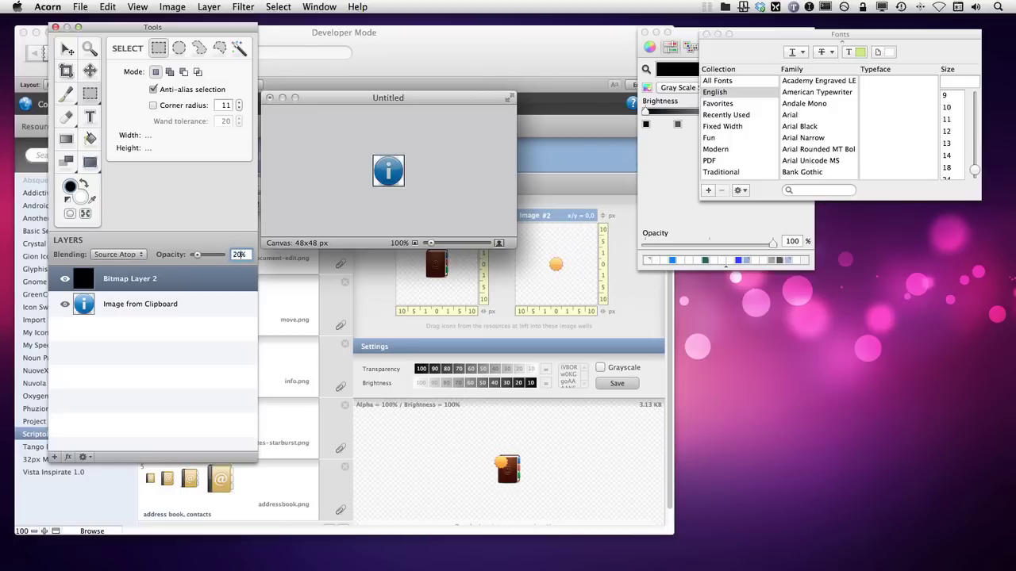
type("20")
key("Return")
- Try the black layer at 40% and 10% opacity, return it to 20%, and preview the darkened icon for web export
type("4")
key("Return")
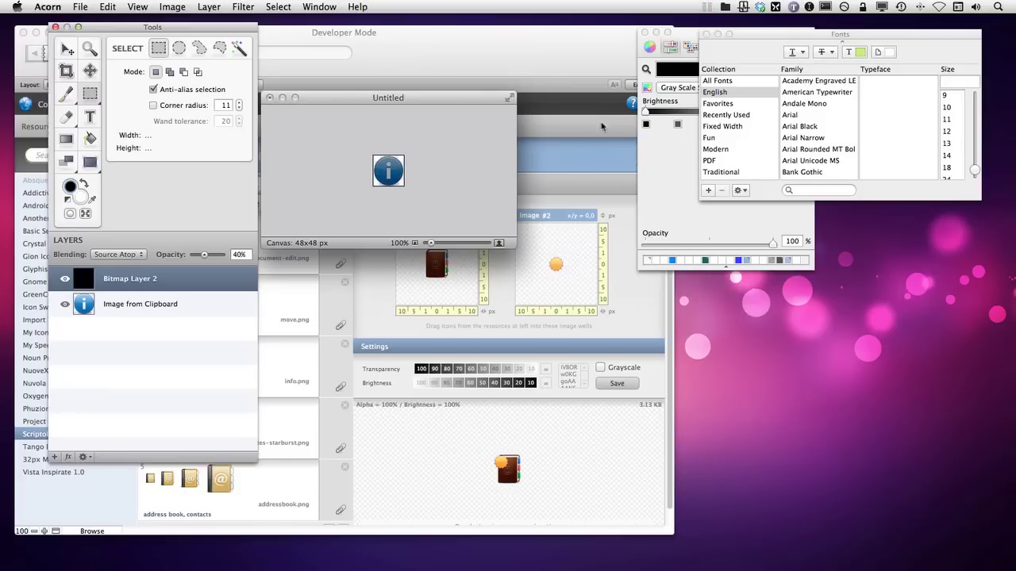
left_click(238, 255)
key("Return")
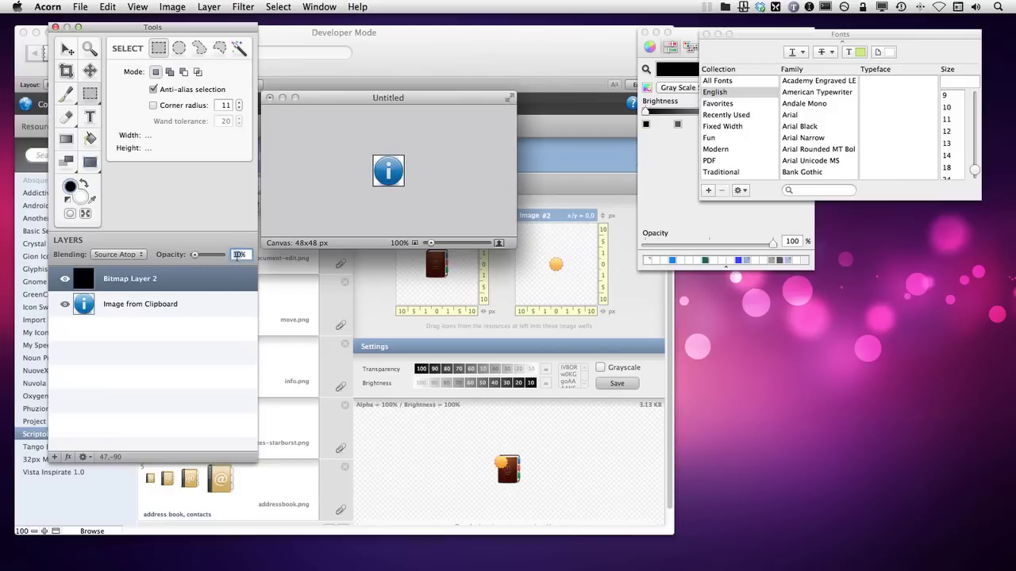
key("Return")
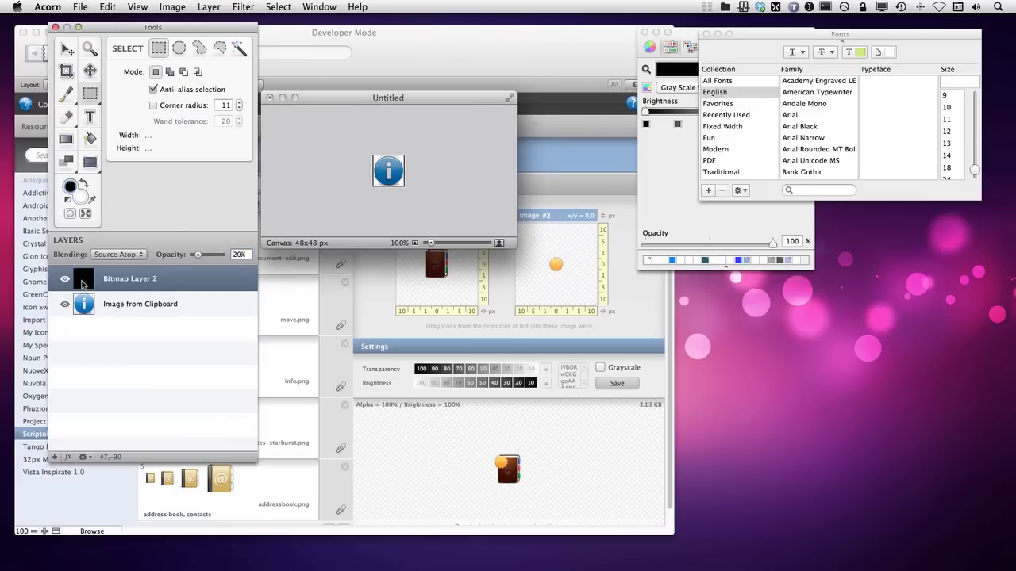
left_click(233, 255)
key("super+alt+s")
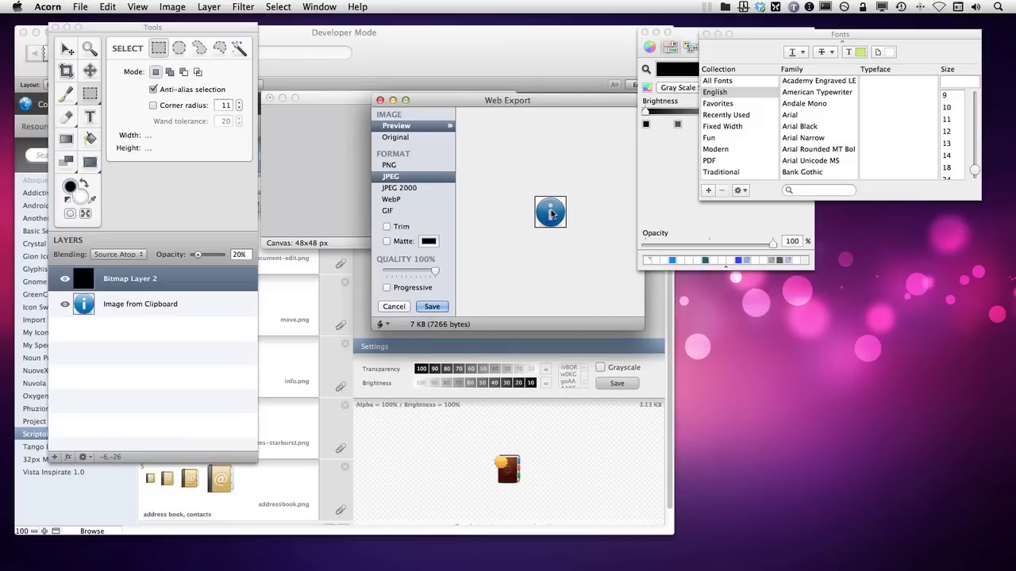
left_click(379, 100)
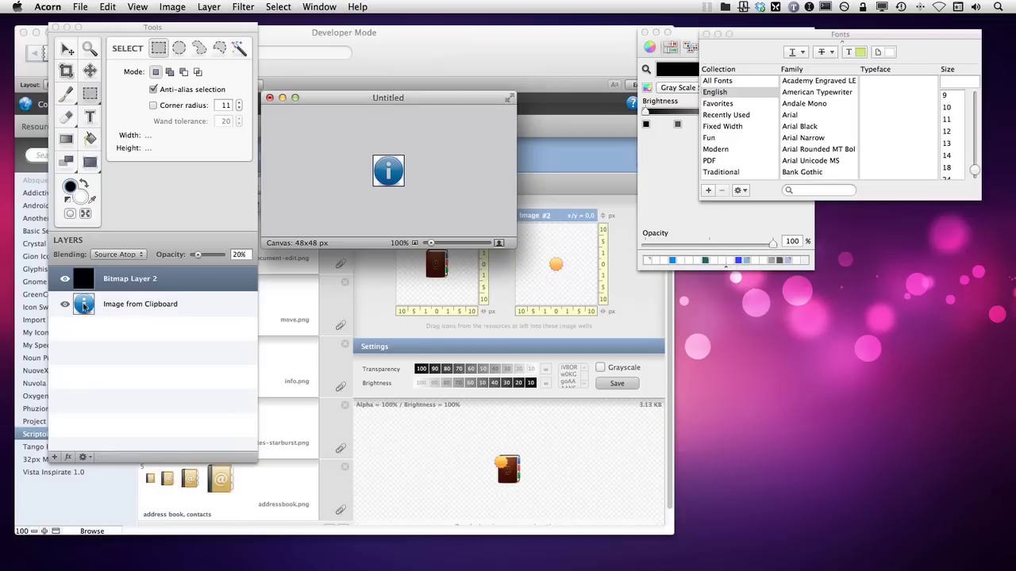
- Hide the black layer and save the image to the Desktop in Acorn format as info-button
left_click(65, 279)
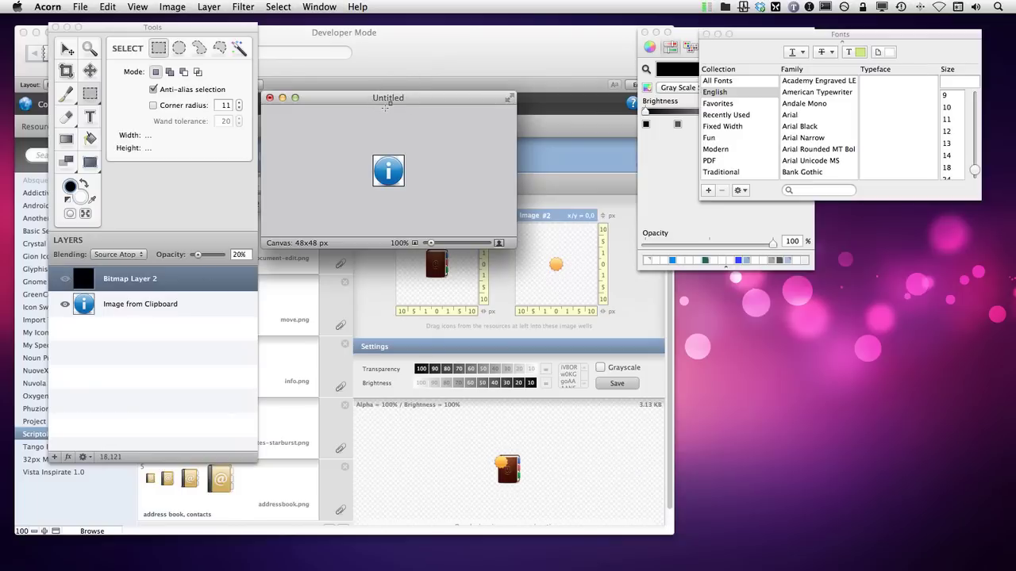
key("super+s")
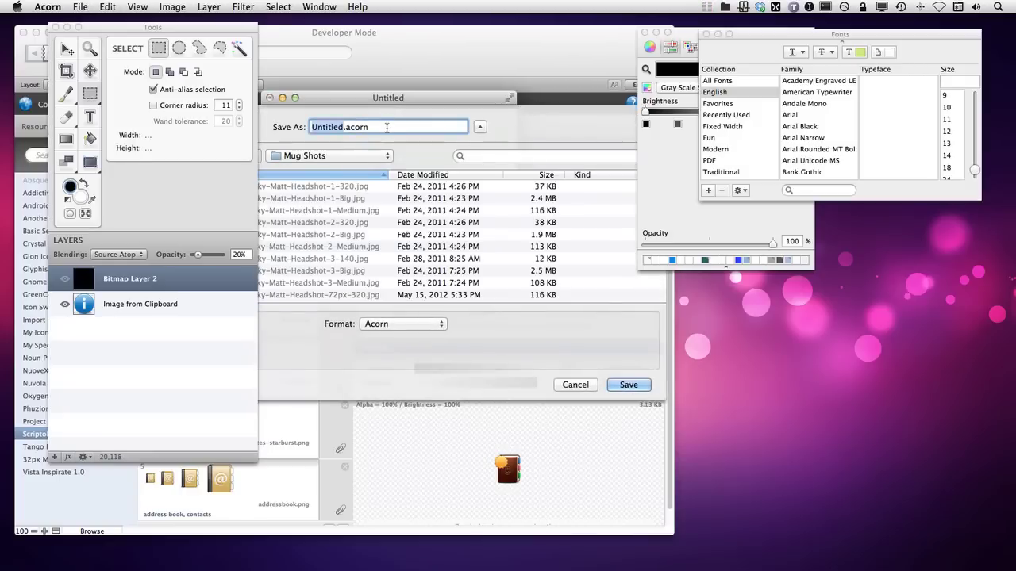
key("super+d")
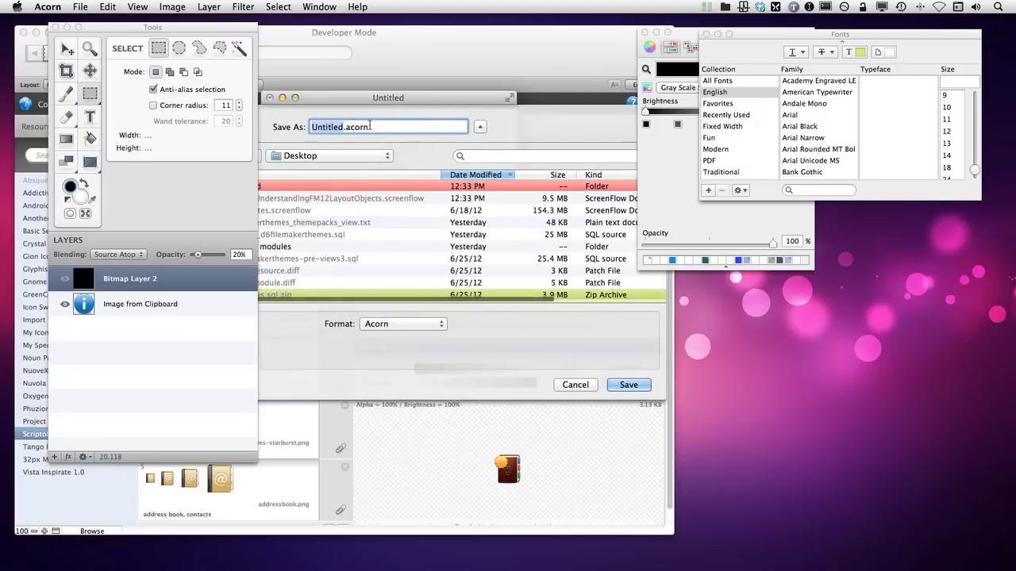
type("info-")
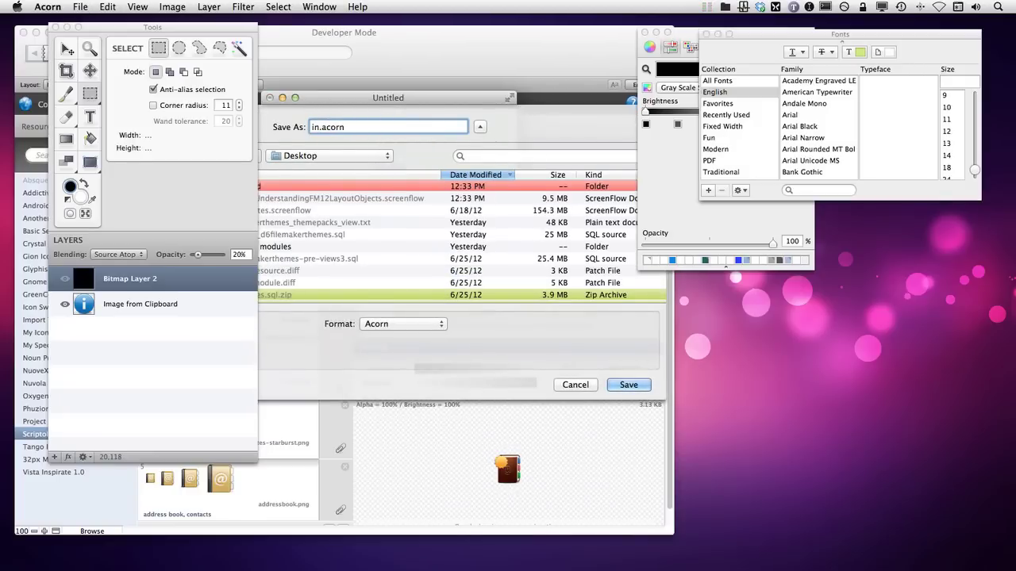
type("button")
key("Return")
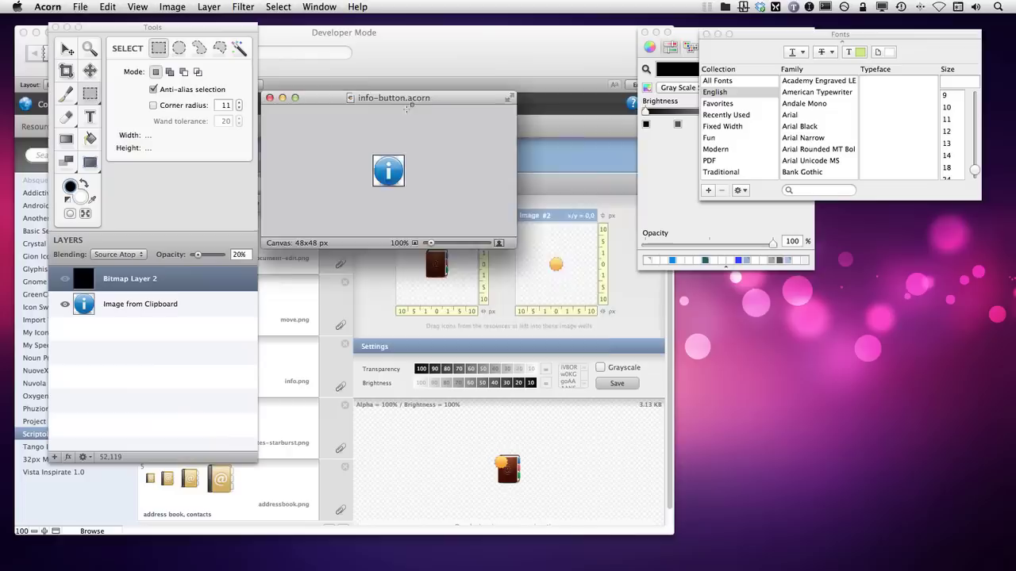
- Export the plain info icon for the web as a JPEG named info-button.jpg on the Desktop
key("super+alt+shift+s")
left_click_drag(490, 104, 419, 107)
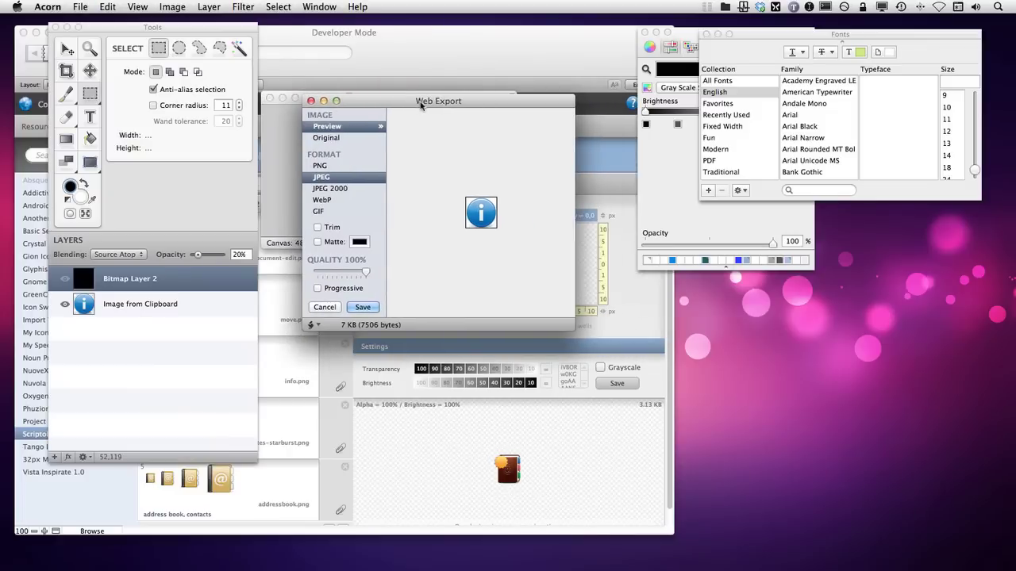
left_click(364, 307)
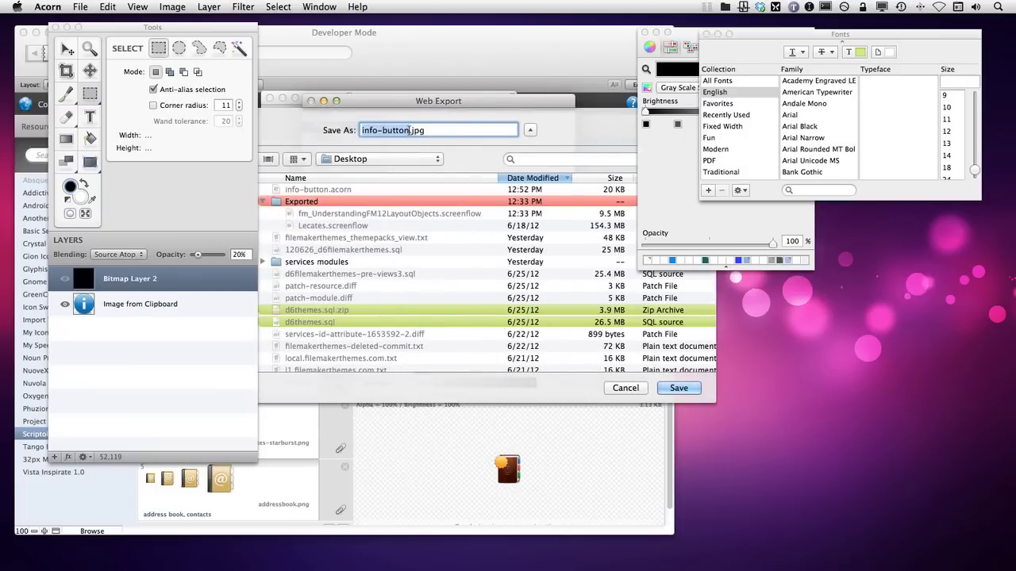
left_click(688, 392)
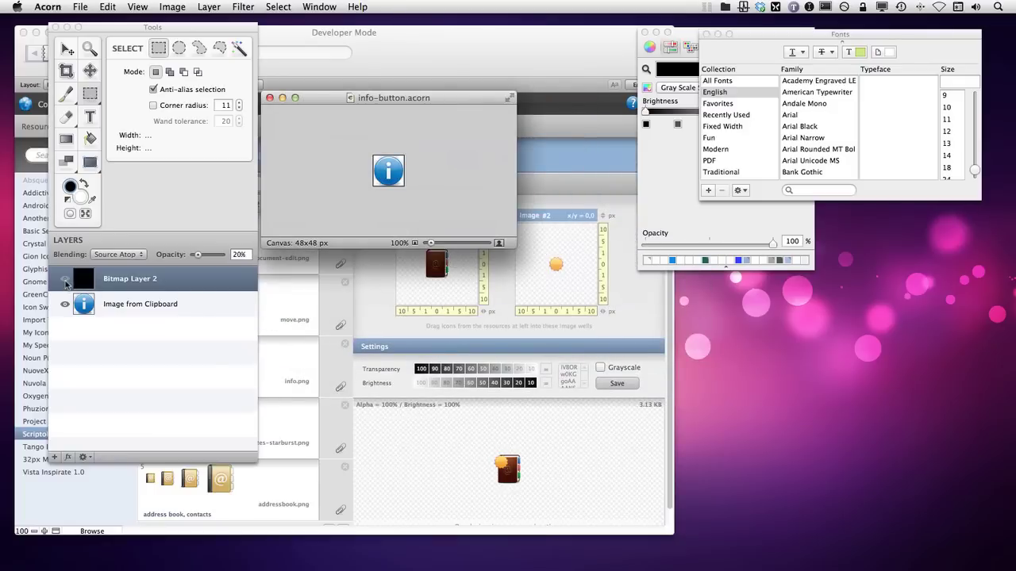
- Show the black layer again and web-export the darkened icon as info-button-hover.jpg on the Desktop
left_click(65, 280)
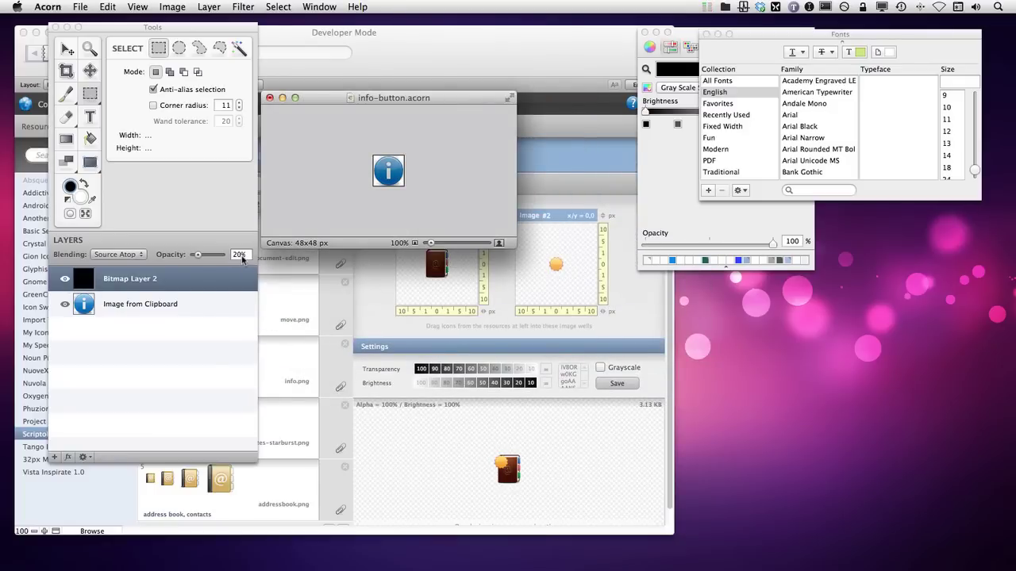
key("super+alt+shift+s")
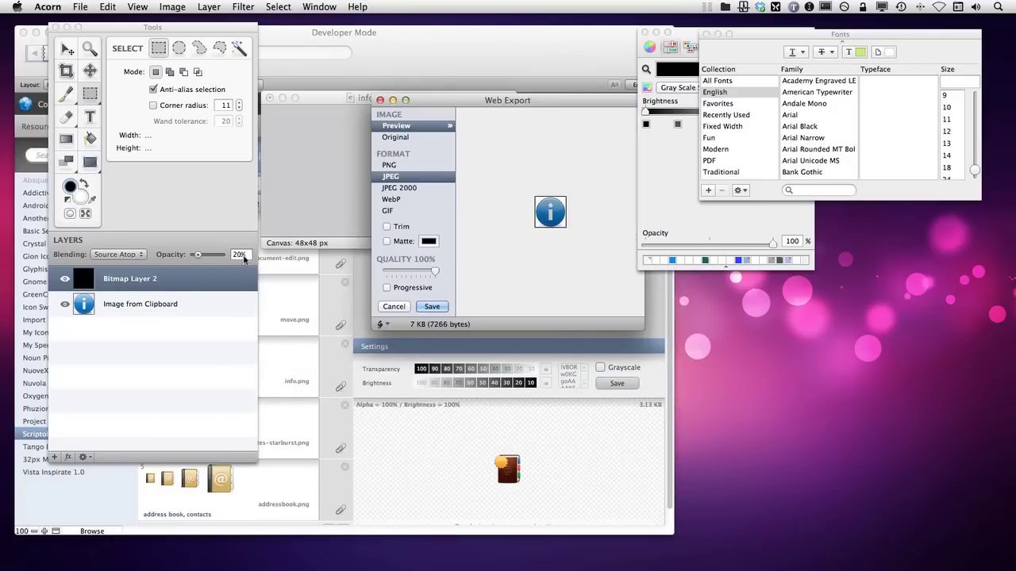
left_click(433, 307)
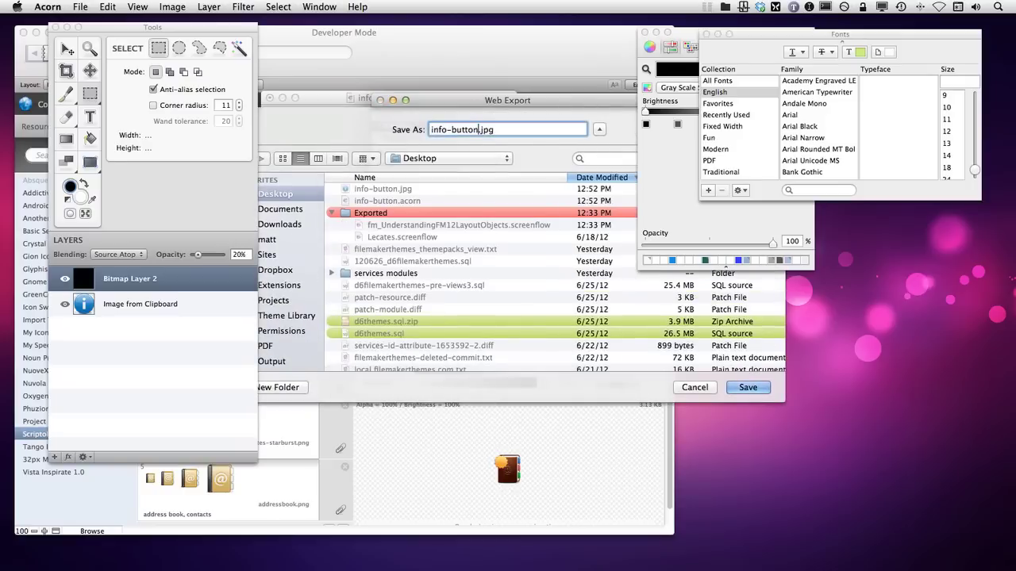
type("-hover")
key("Return")
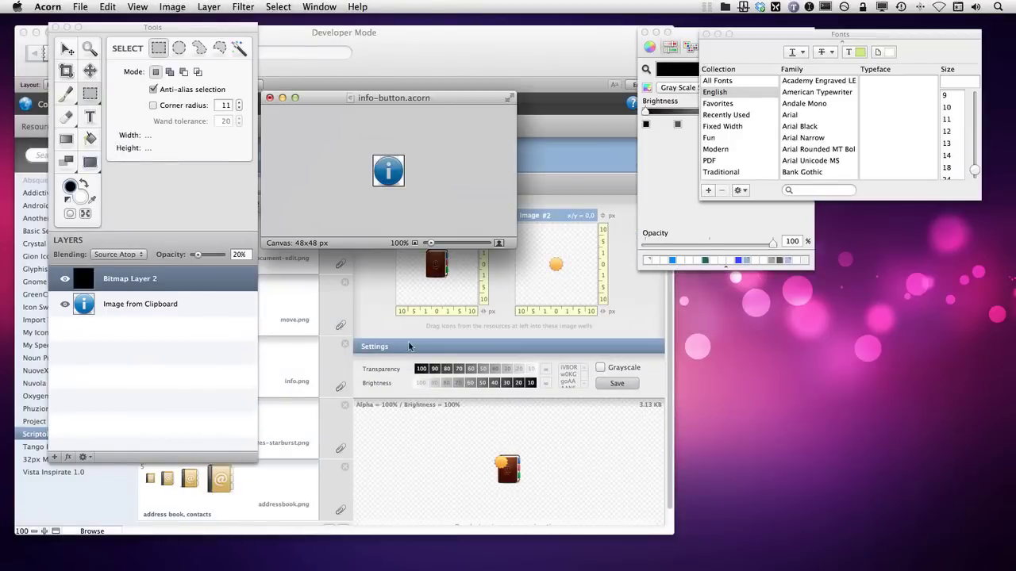
- Set the black layer's opacity to 40% and web-export the icon as info-button-pressed.jpg on the Desktop
left_click(237, 254)
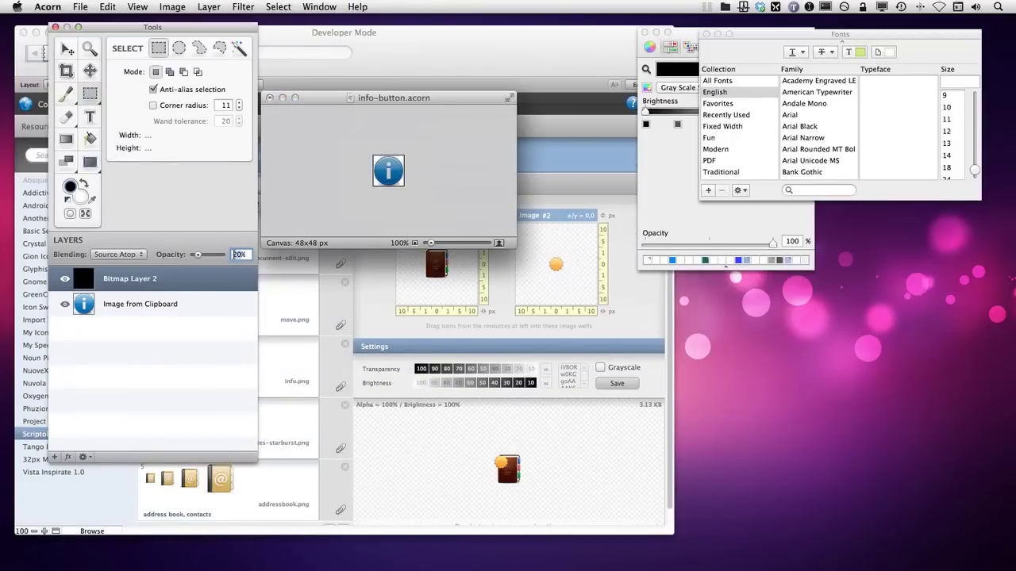
type("40")
key("Return")
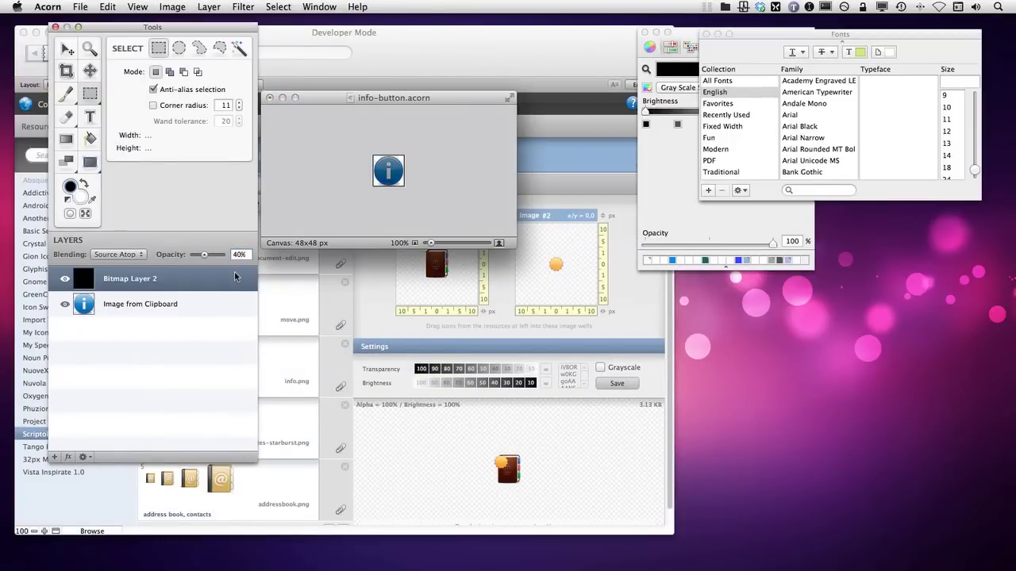
key("super+alt+s")
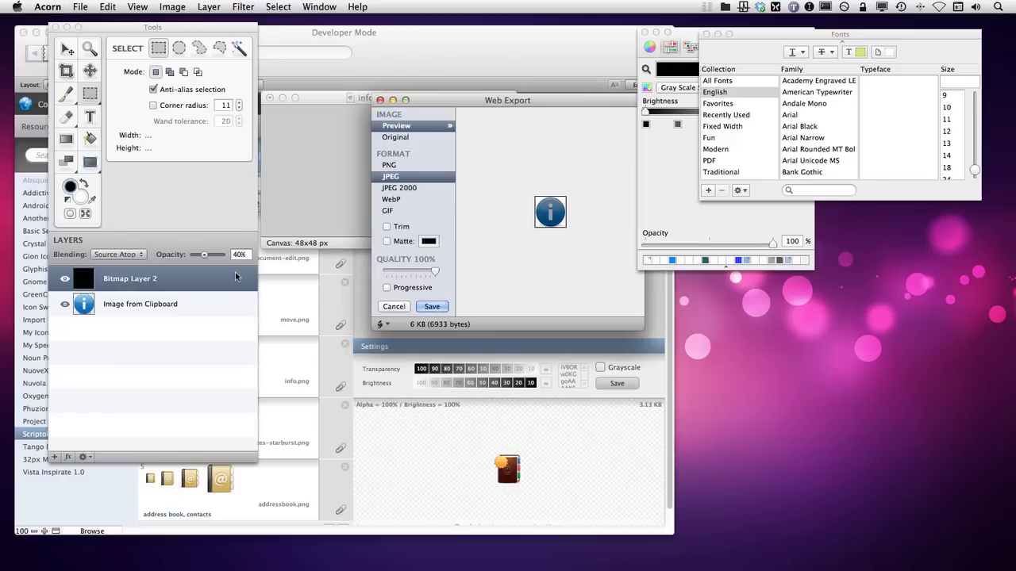
left_click(432, 306)
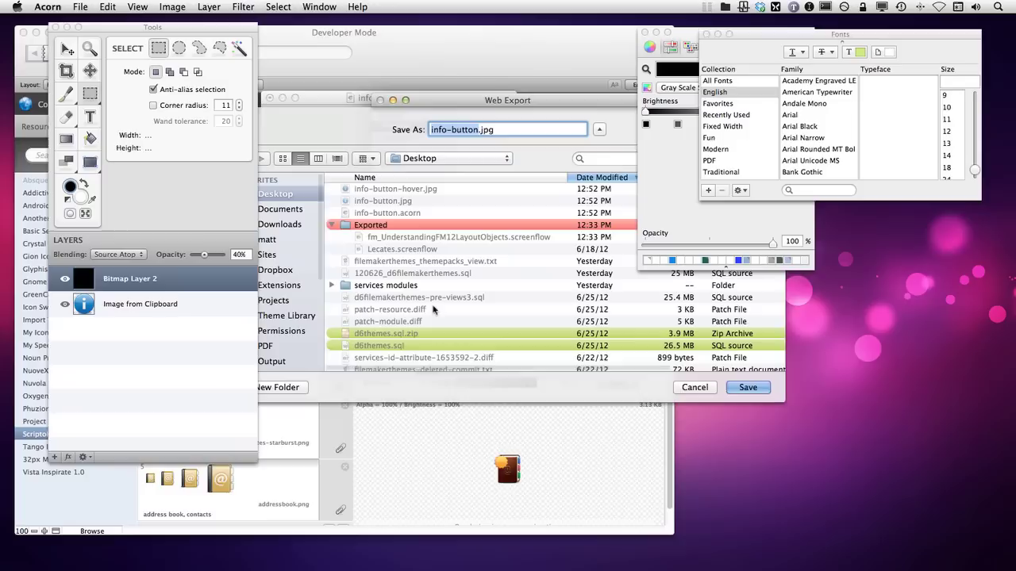
left_click(477, 130)
type("-pressed")
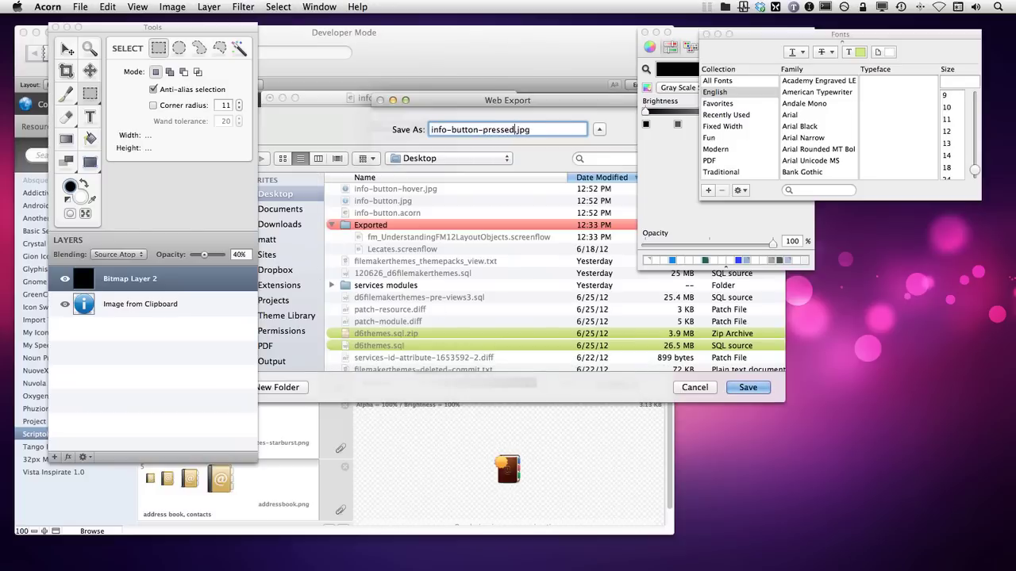
key("Return")
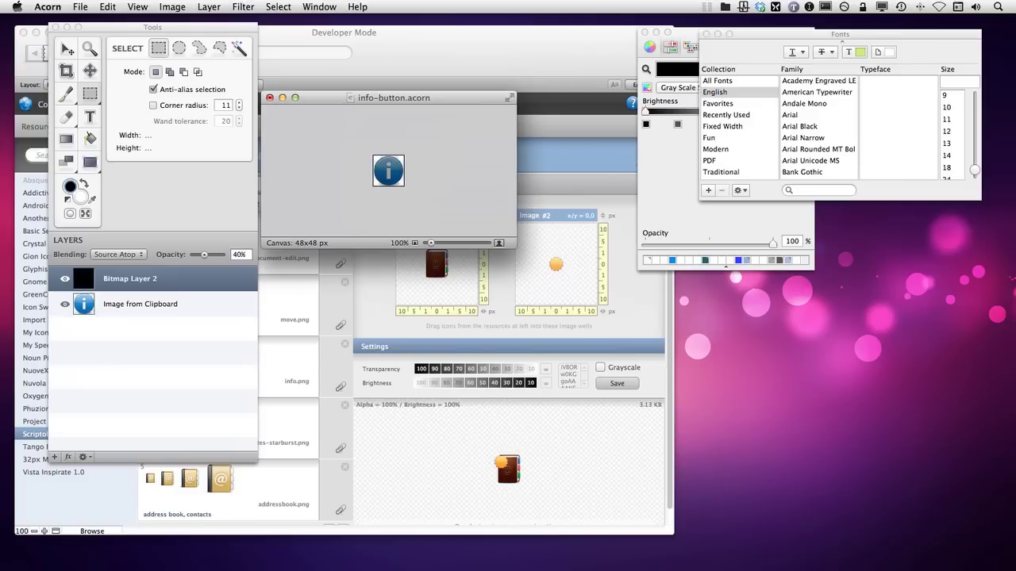
- Switch to FileMaker Pro Advanced and open the Icons layout in Layout mode
left_click(545, 161)
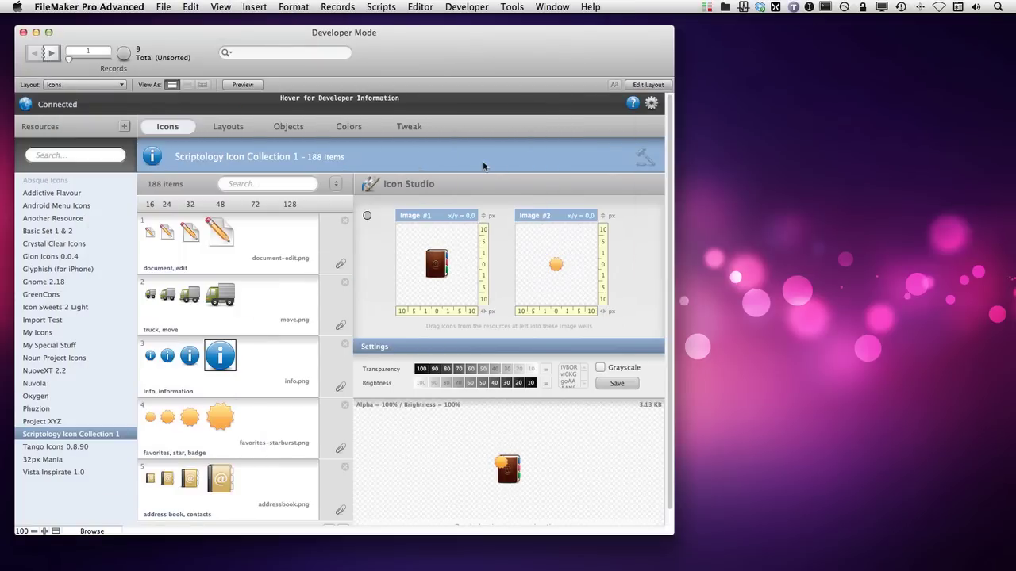
key("super+Tab")
key("super+Tab")
key("super+shift+Tab")
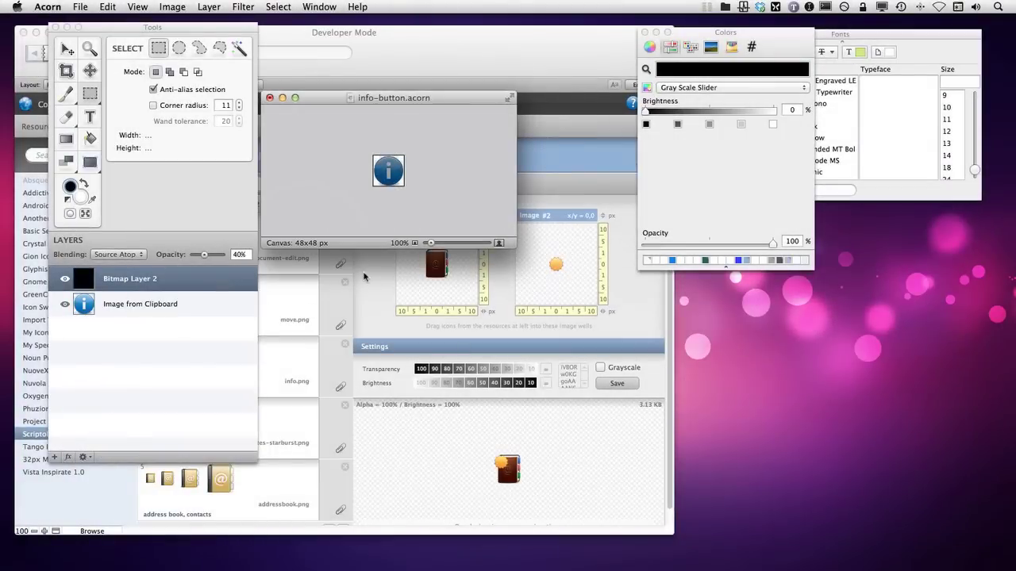
left_click(369, 273)
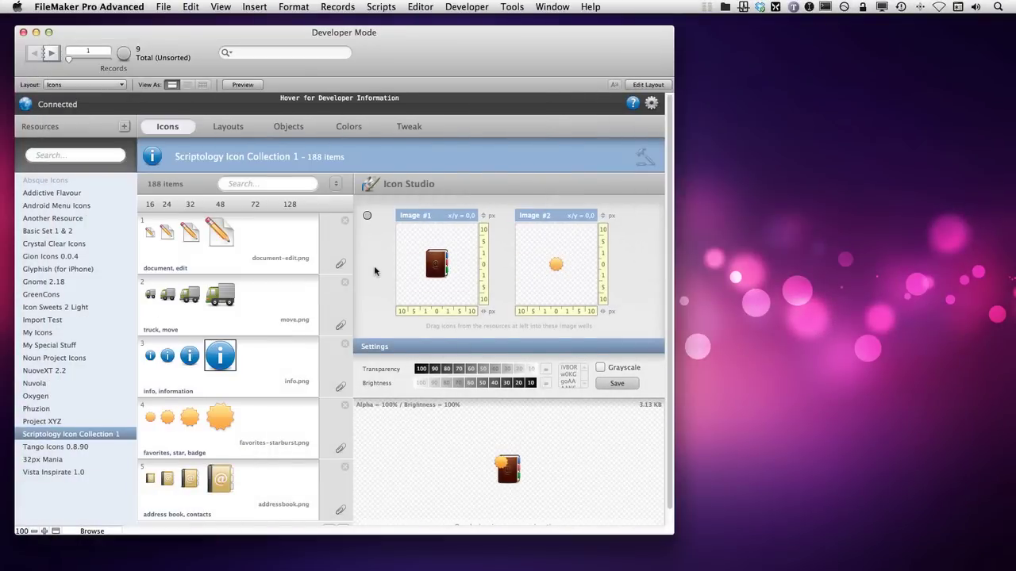
key("super+l")
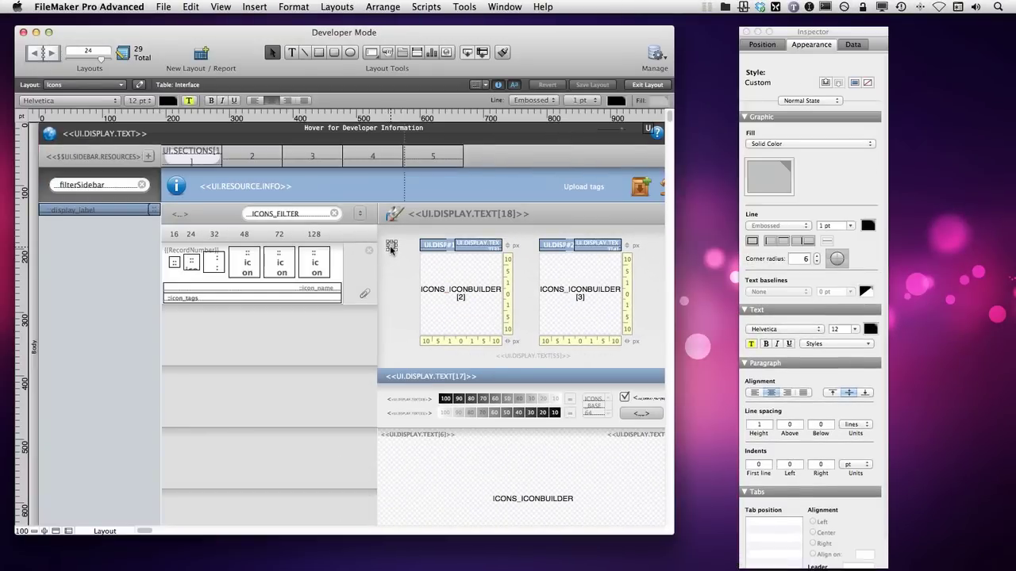
- Set the small round button beside the Image #1 well to 50 pt wide and 50 pt high
left_click(773, 46)
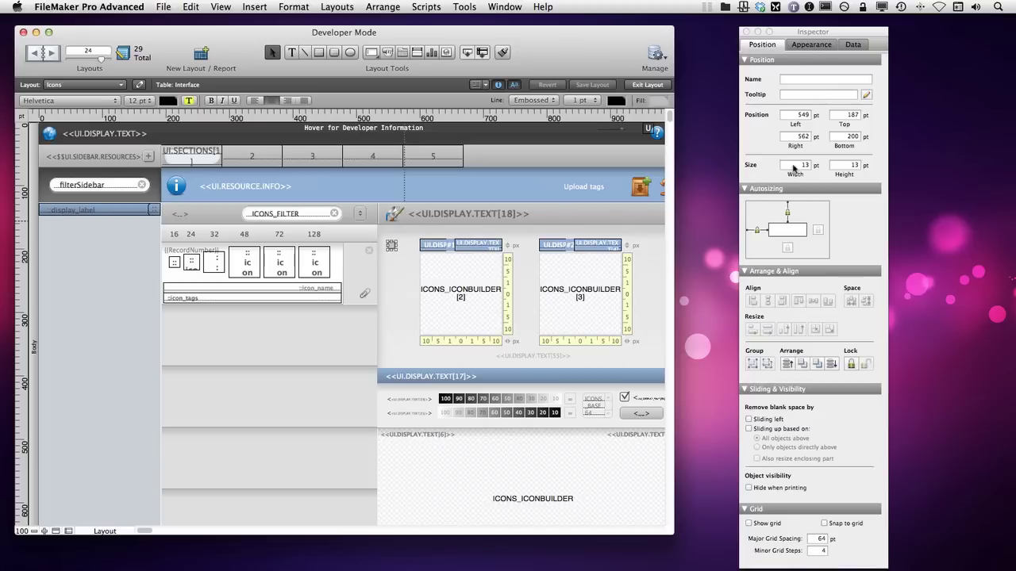
left_click_drag(793, 168, 816, 168)
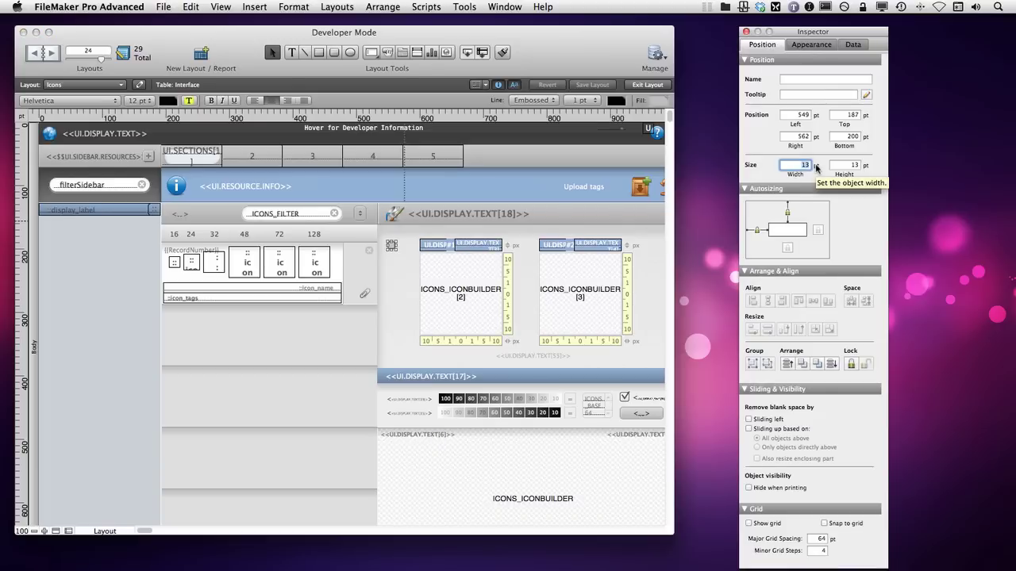
type("50")
key("Tab")
type("50")
key("Tab")
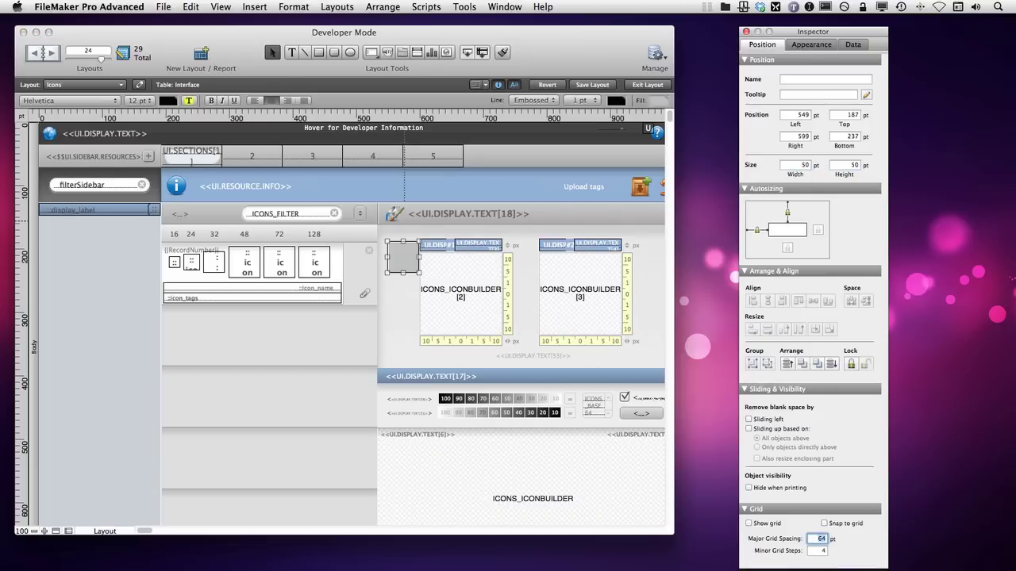
- Set the button's corner radius to 25 in its normal state
left_click(809, 44)
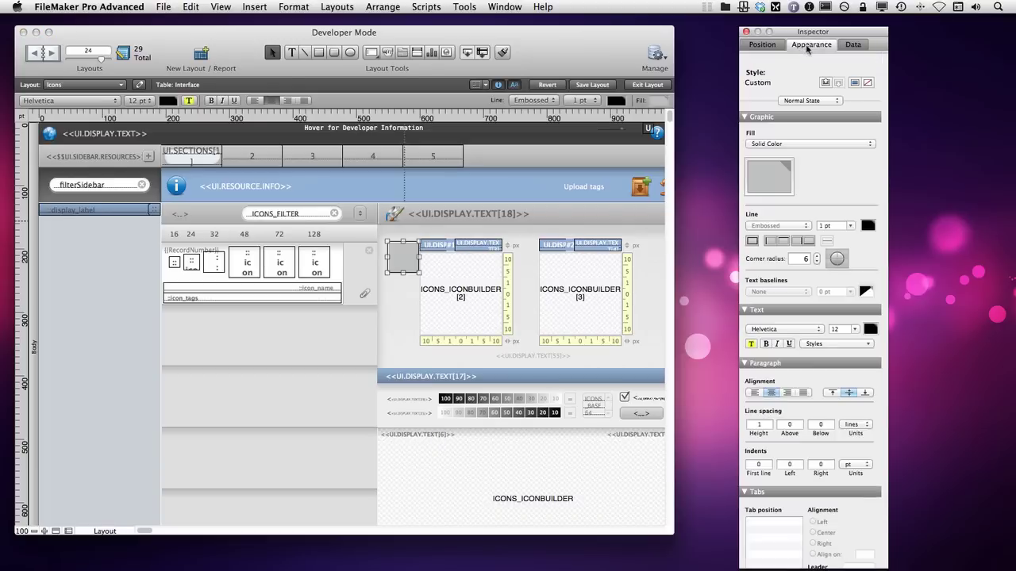
double_click(805, 259)
type("25")
key("Tab")
- Fill the button's normal state with the image info-button.jpg from the Desktop and set its line style to None
left_click(794, 143)
left_click(786, 159)
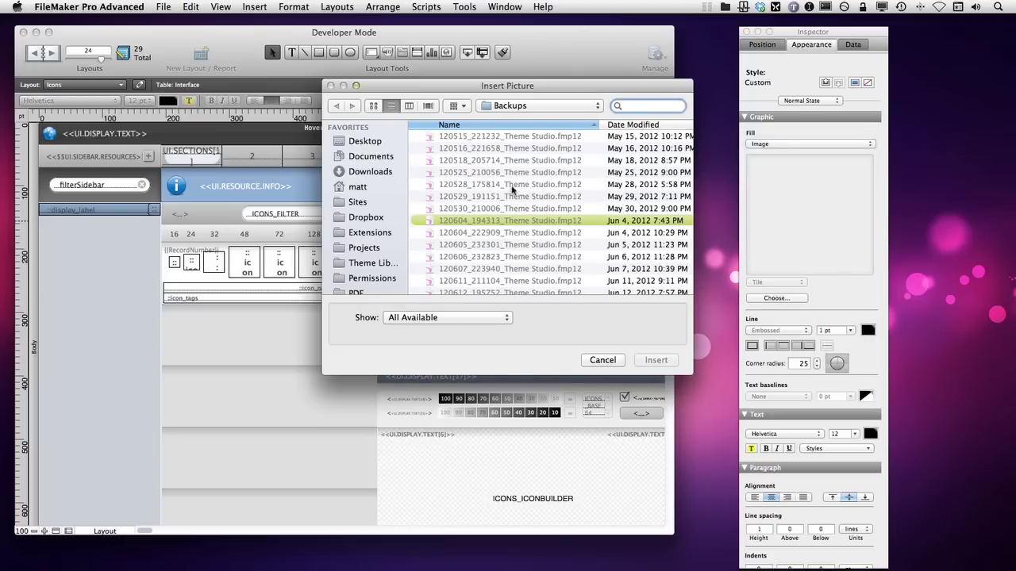
key("super+shift+d")
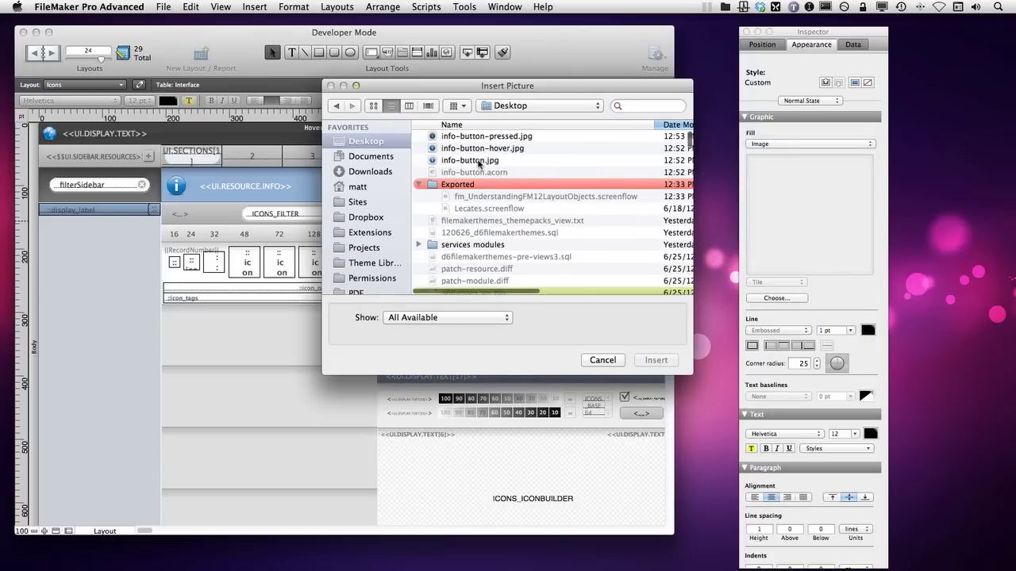
double_click(478, 161)
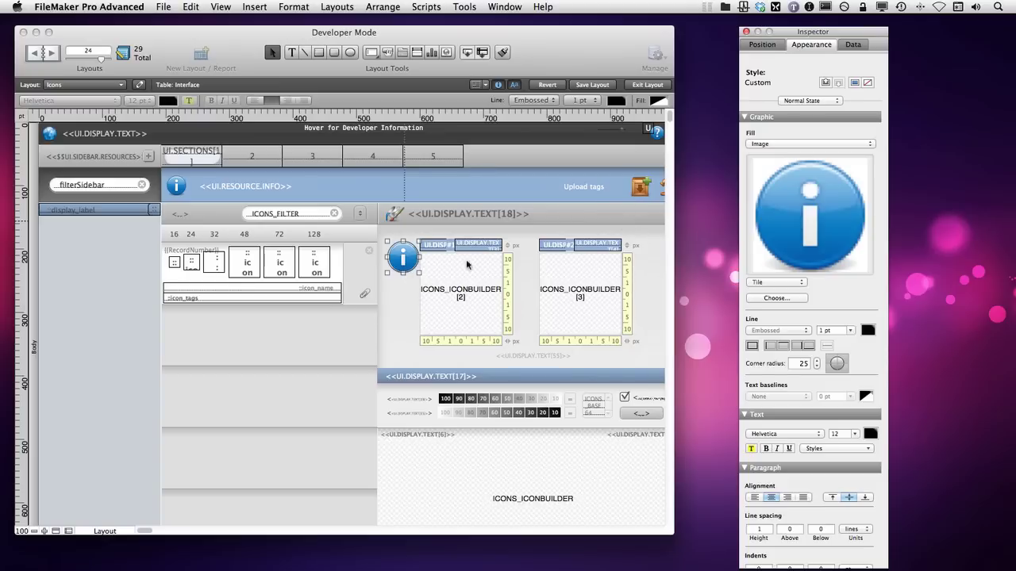
left_click(778, 332)
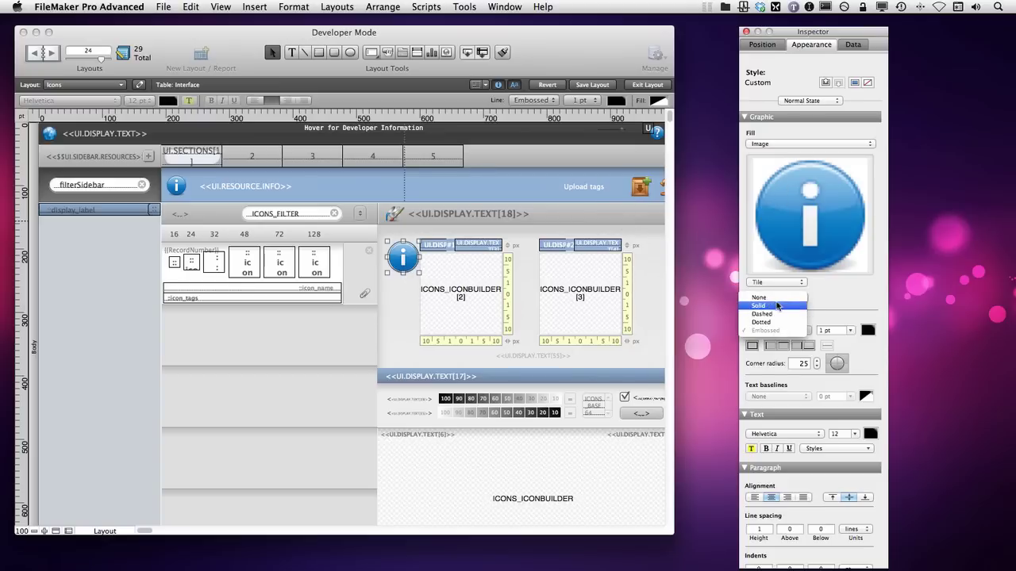
left_click(779, 299)
- Replace the fill image of the button's Hover state with info-button-hover.jpg
left_click(808, 102)
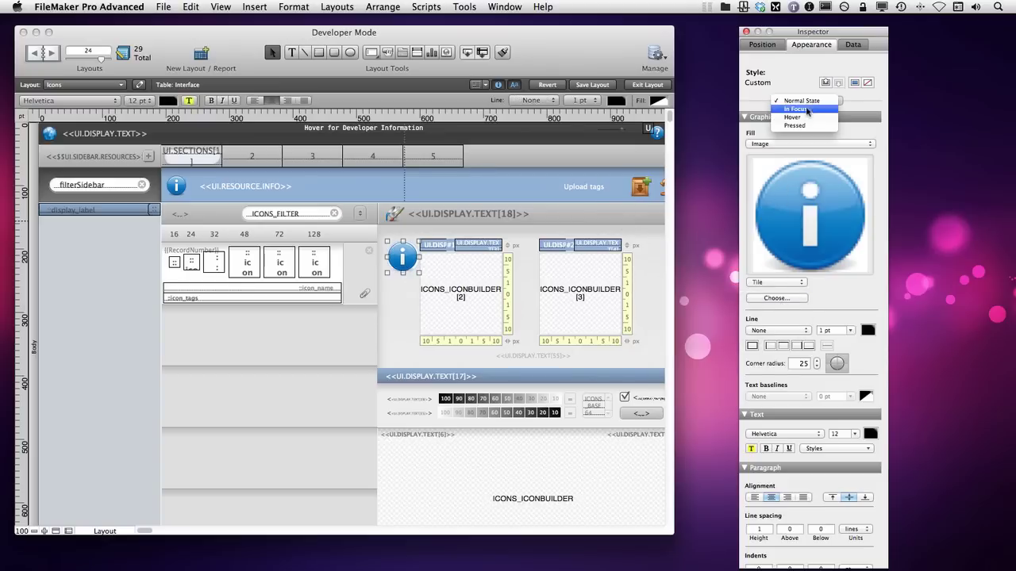
left_click(808, 117)
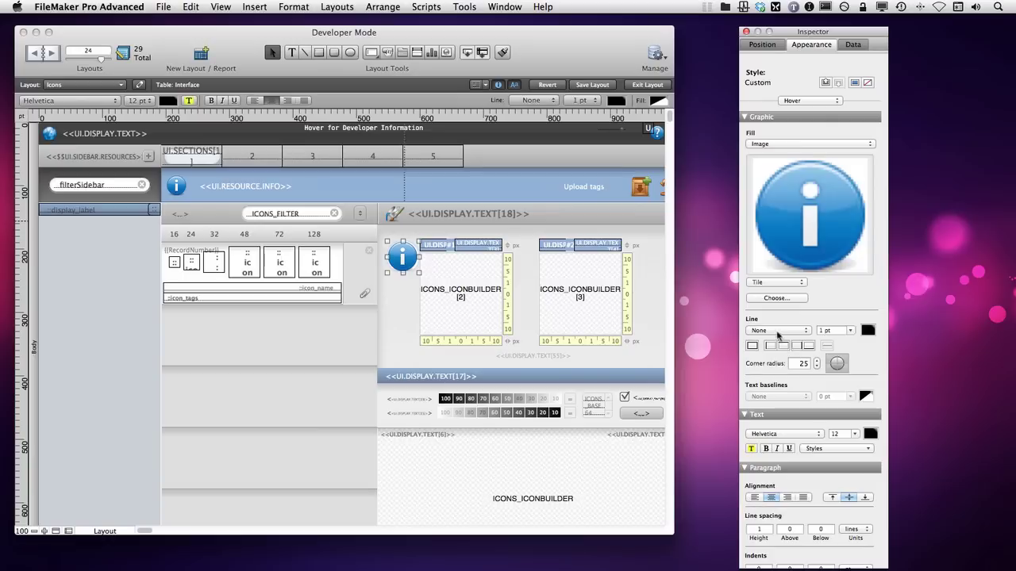
left_click(776, 298)
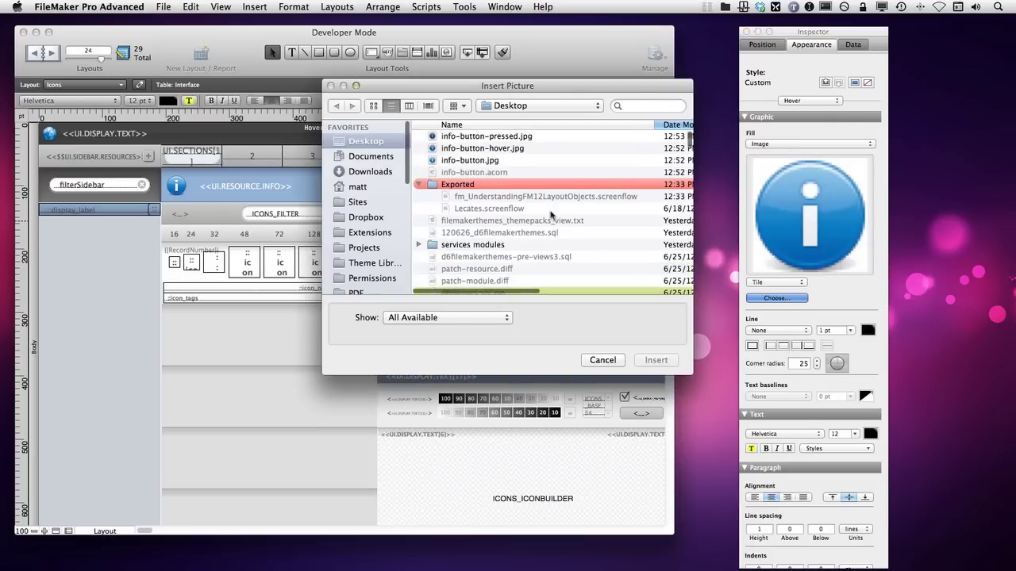
left_click(490, 148)
double_click(490, 148)
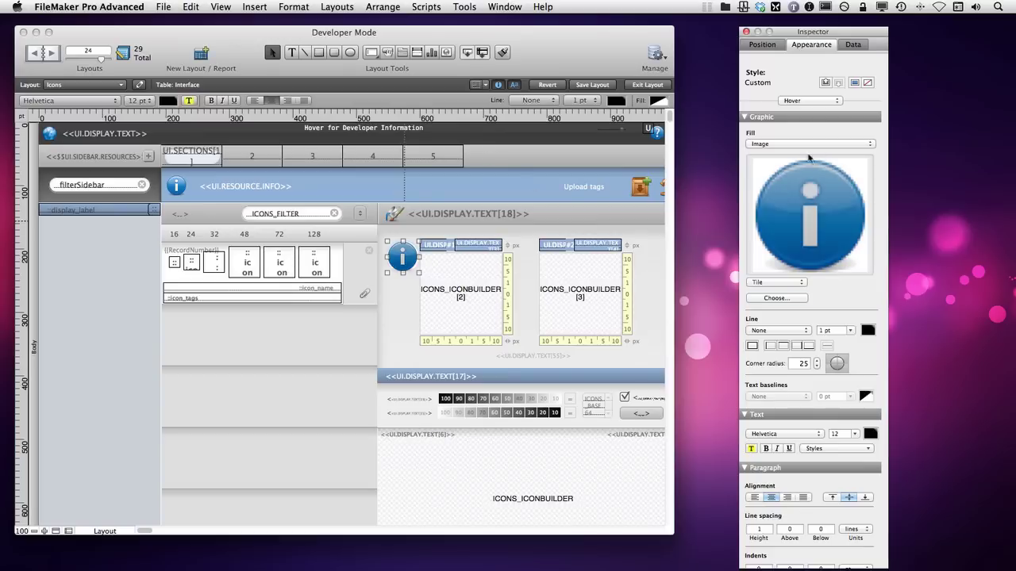
- Replace the fill image of the button's Pressed state with info-button-pressed.jpg and preview the button in Browse mode
left_click(818, 101)
left_click(816, 110)
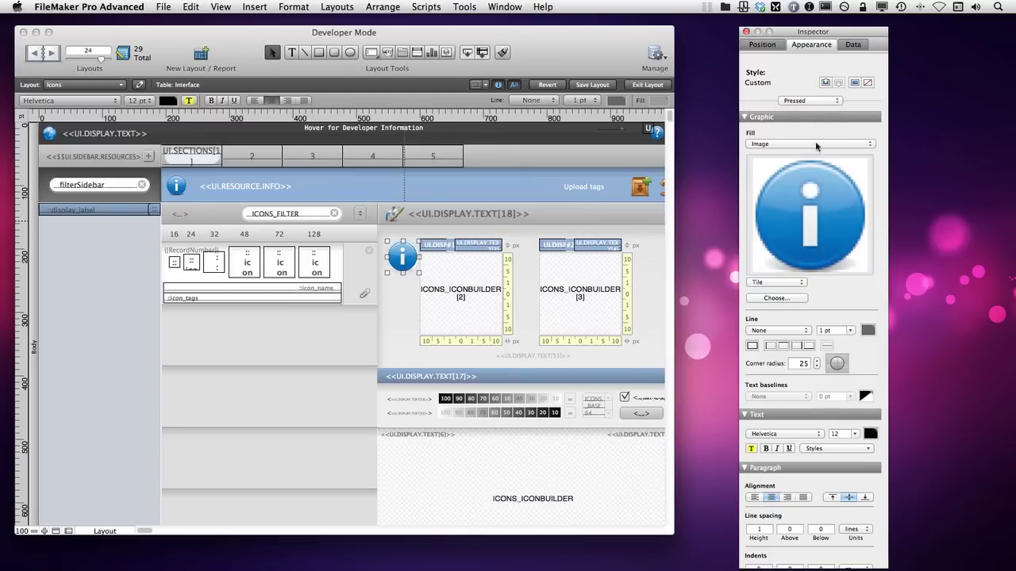
left_click(776, 298)
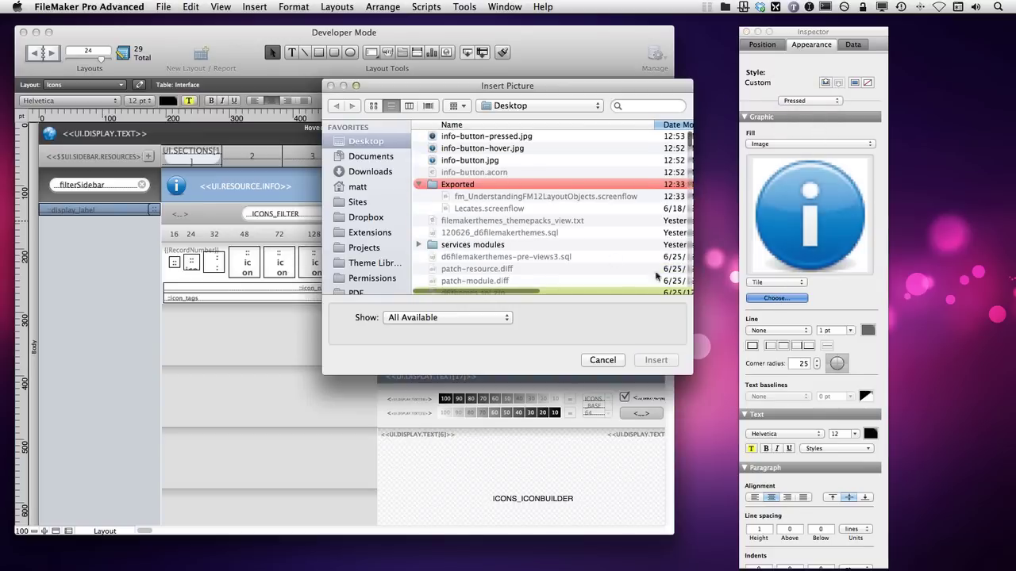
double_click(465, 138)
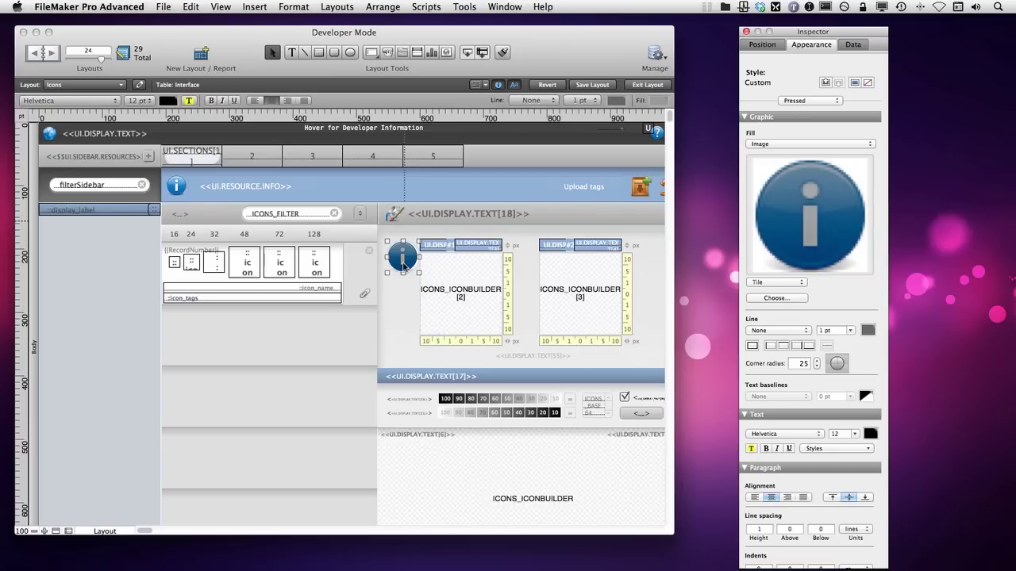
key("super+b")
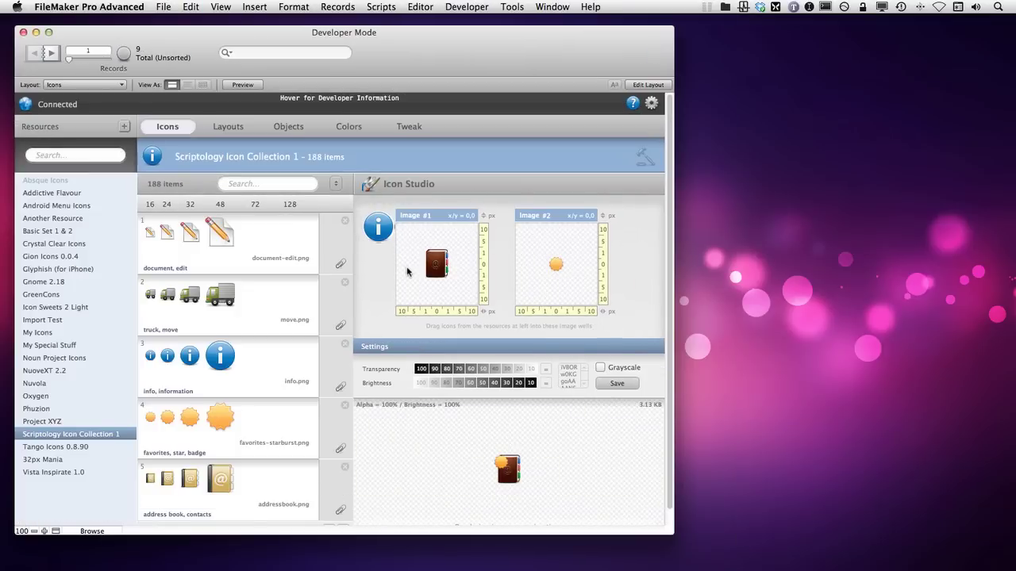
- Return to Layout mode and set the round info button's normal-state fill image to Original Size
key("super+l")
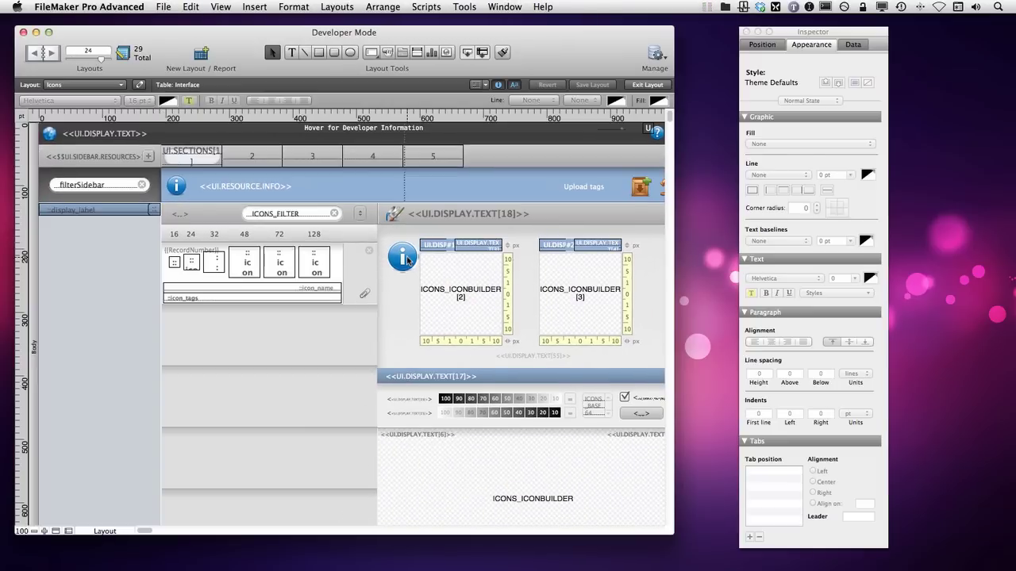
left_click(409, 261)
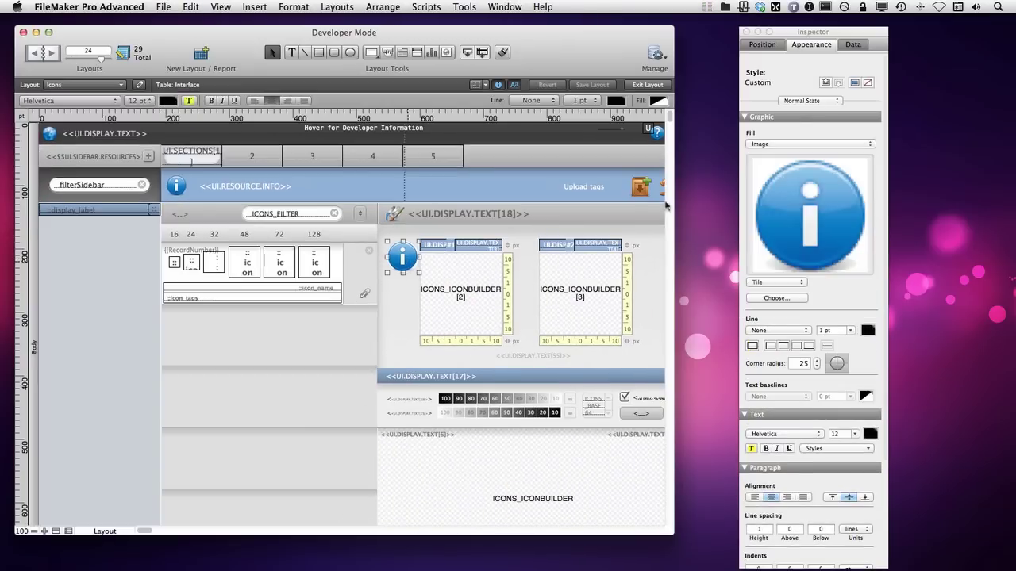
left_click(774, 284)
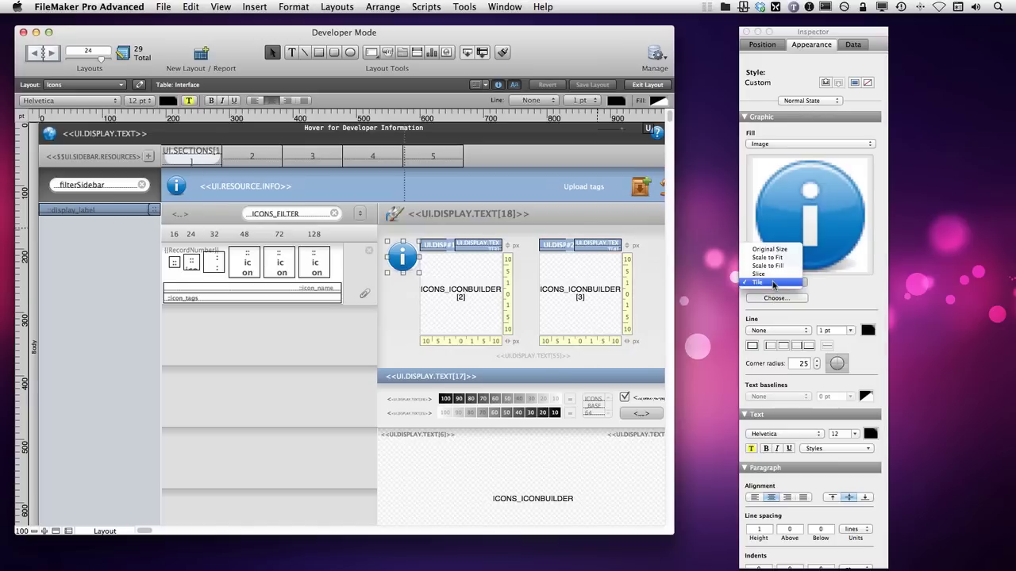
left_click(779, 254)
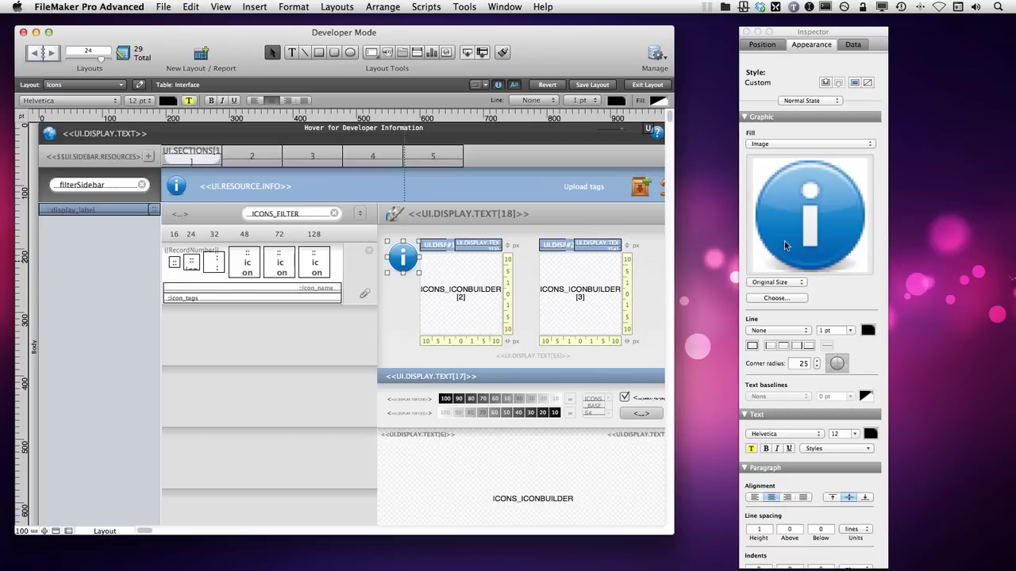
- Check the fill image and sizing of the button's Hover and Pressed states, and preview the button in Browse mode
left_click(811, 100)
left_click(808, 111)
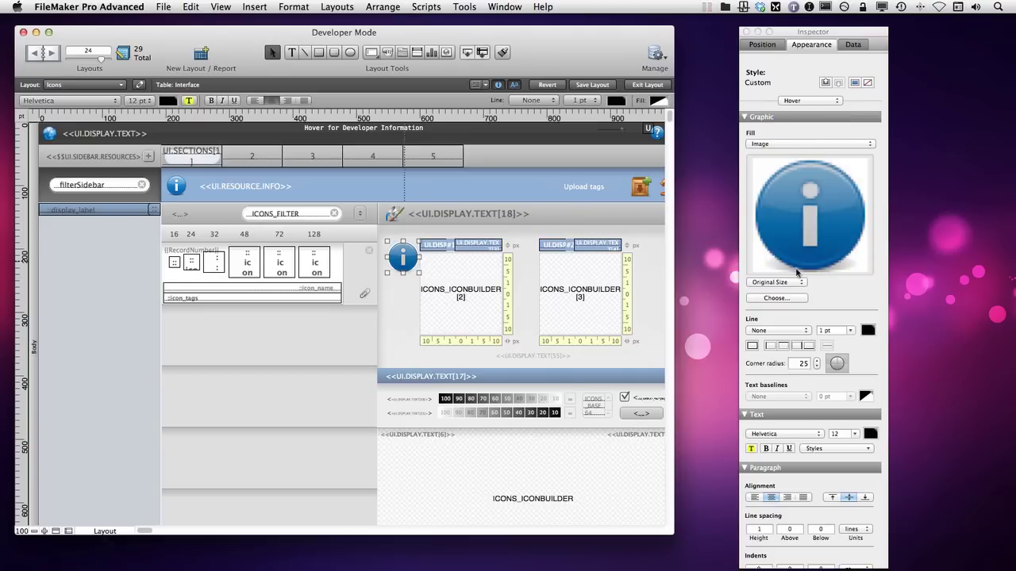
left_click(800, 102)
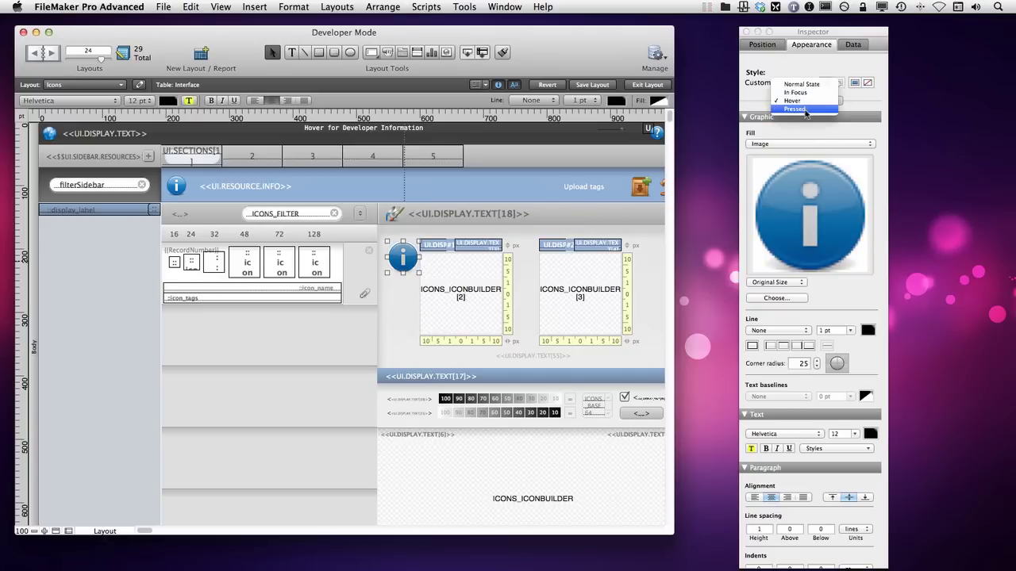
left_click(800, 109)
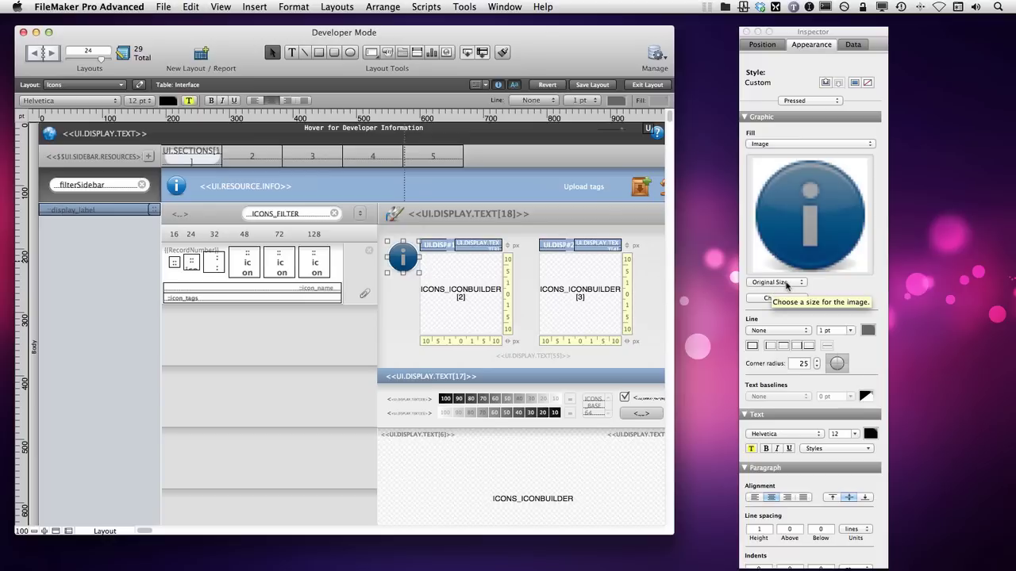
left_click(810, 100)
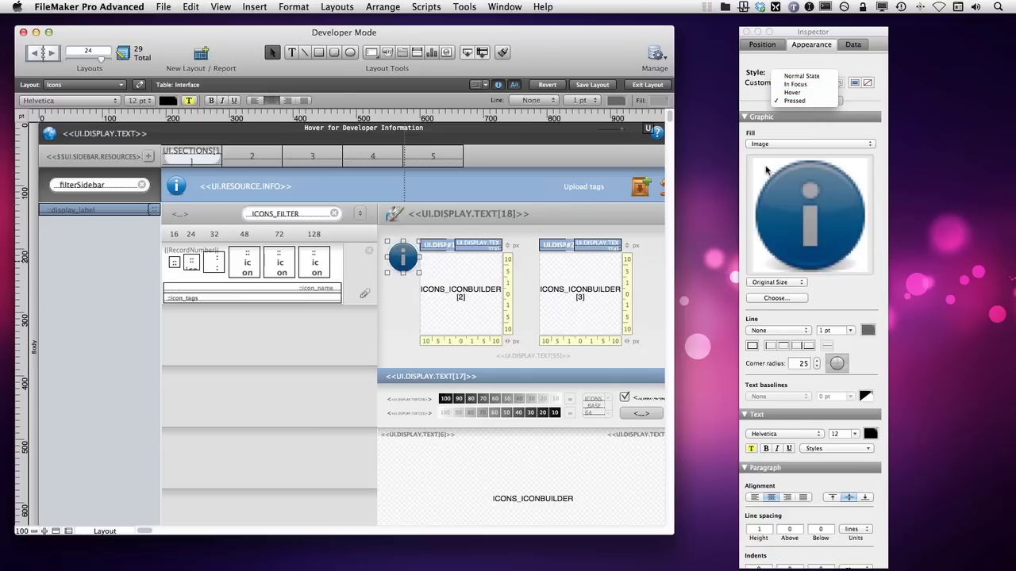
left_click(866, 108)
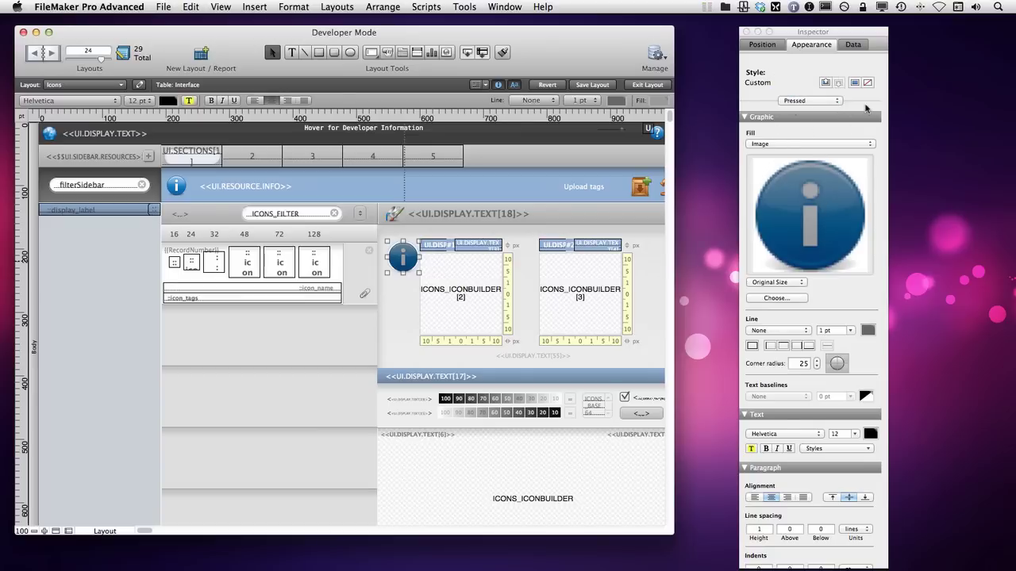
left_click(801, 101)
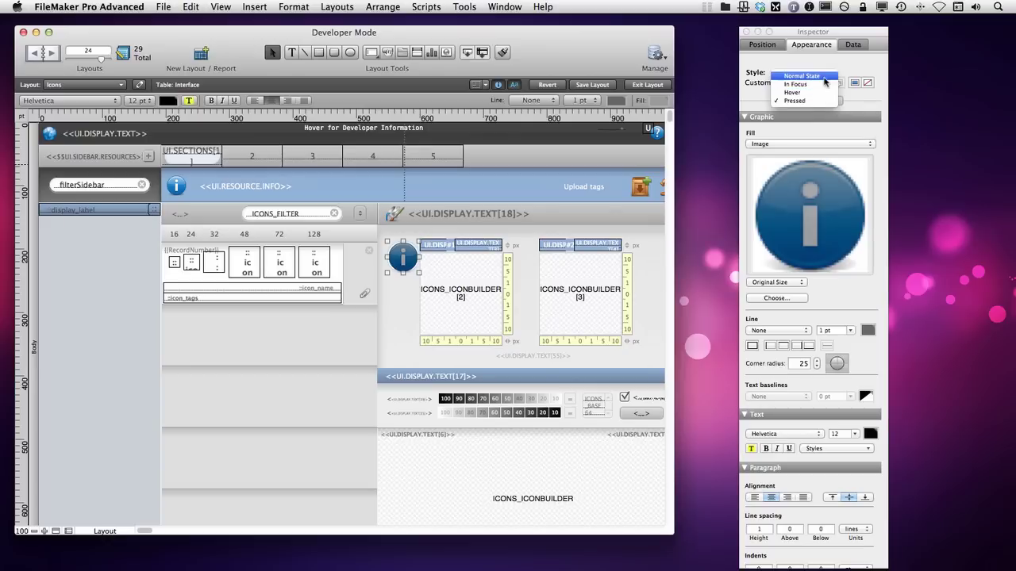
left_click(848, 133)
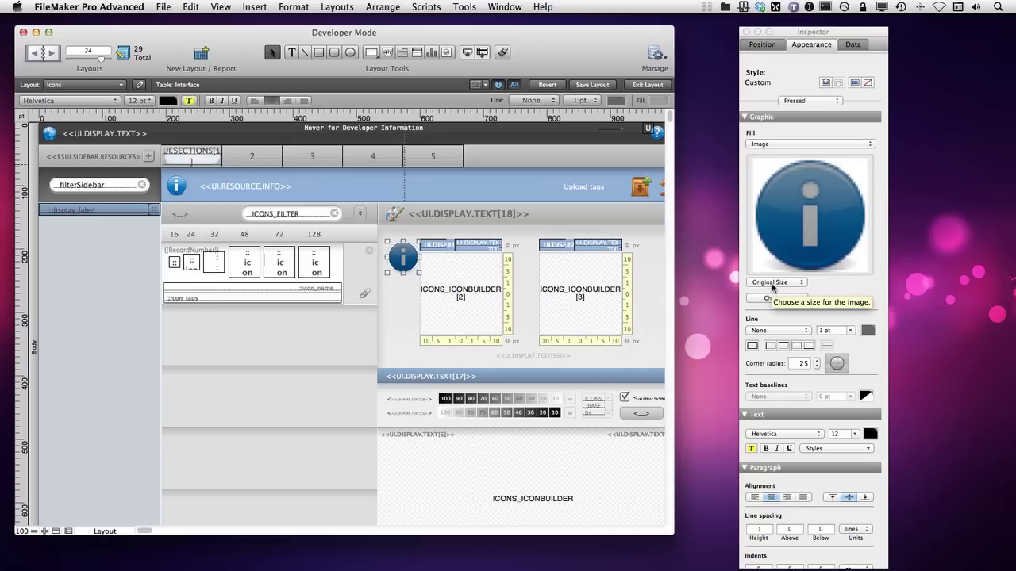
left_click(824, 101)
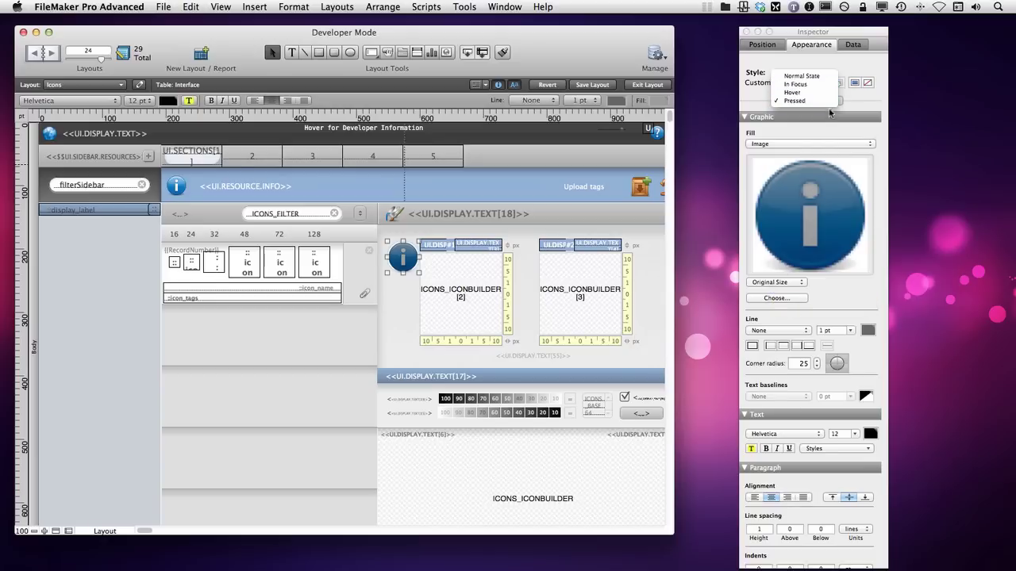
left_click(828, 133)
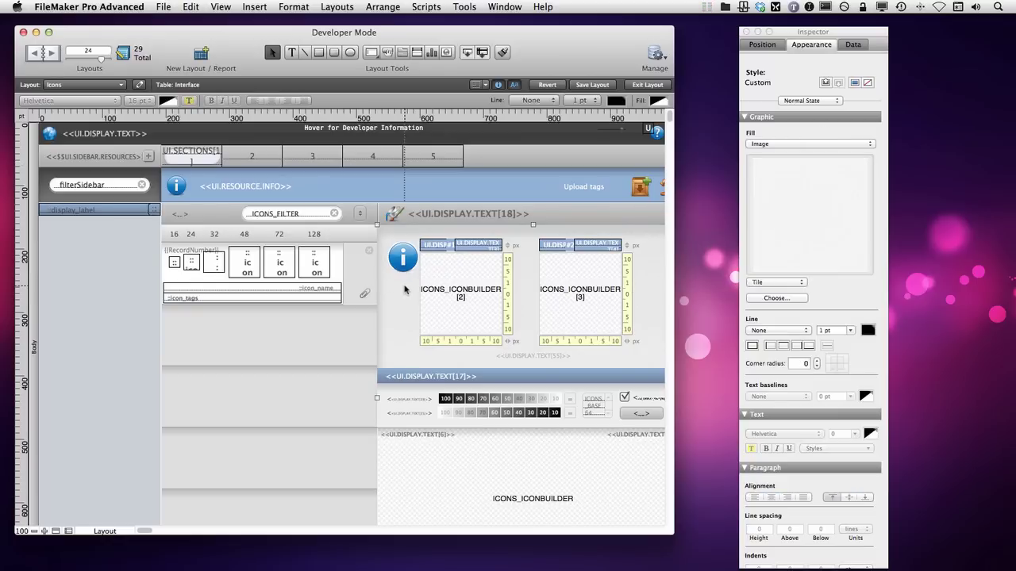
key("super+b")
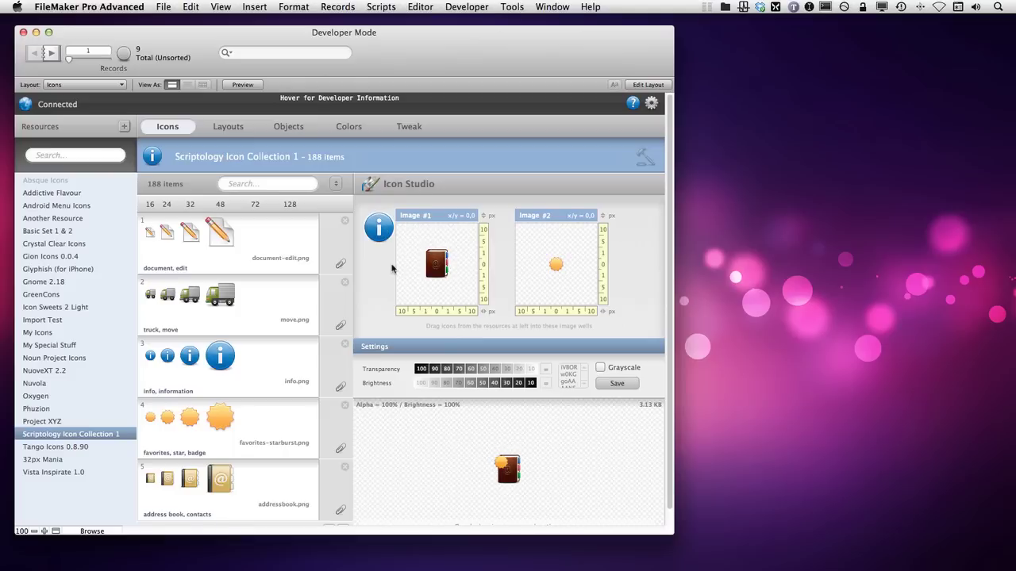
- Delete the round info button from the Icons layout and return to Browse mode
key("super+l")
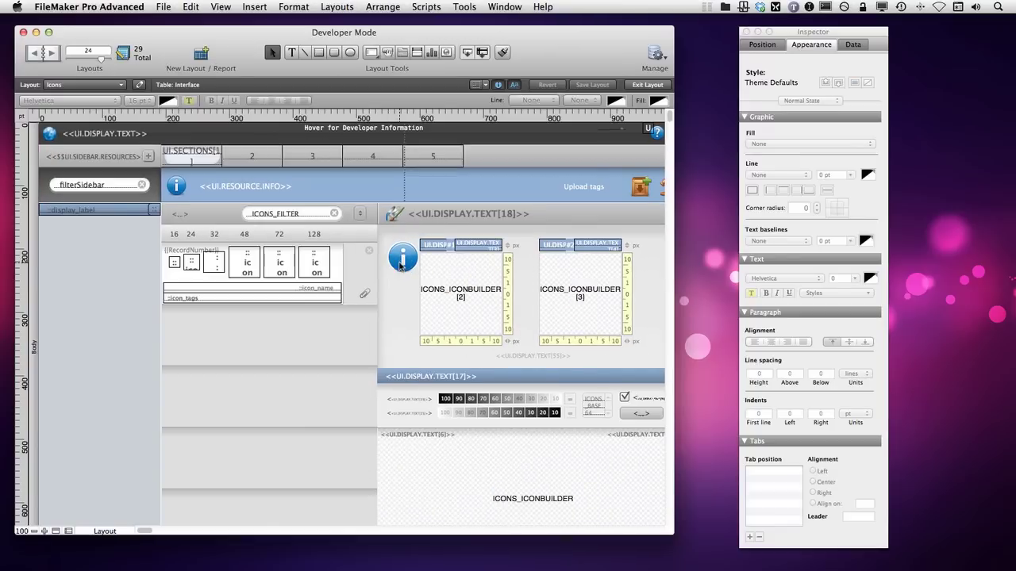
left_click(400, 267)
key("BackSpace")
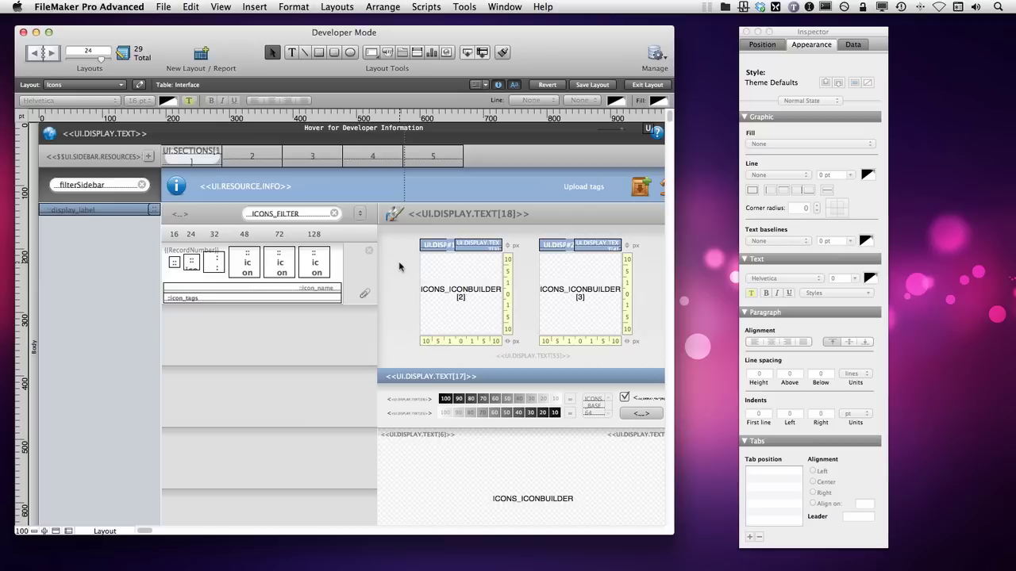
key("super+b")
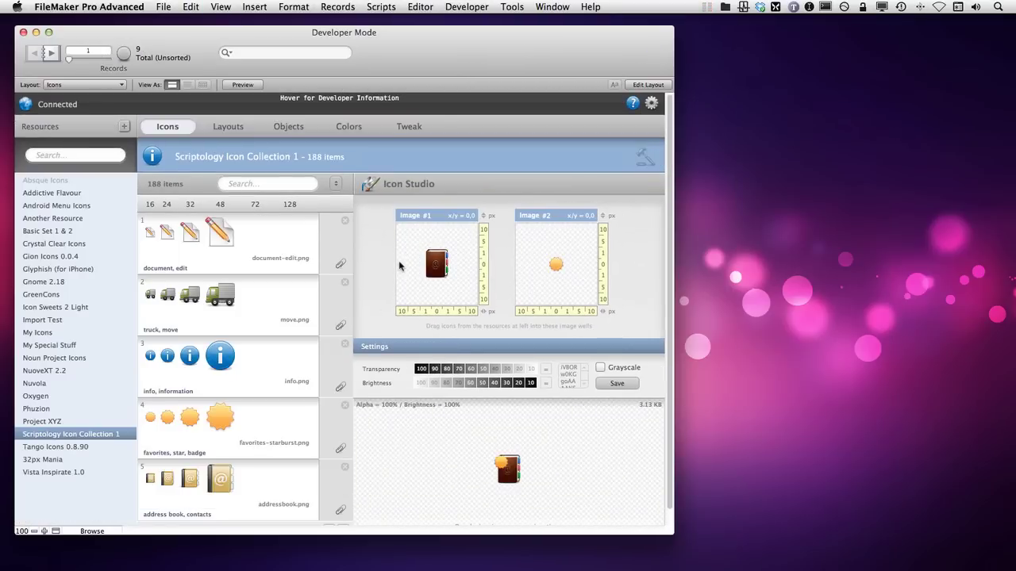
- Examine the state styling of the Colors section button and browse the icon list of Scriptology Icon Collection 1
left_click(349, 129)
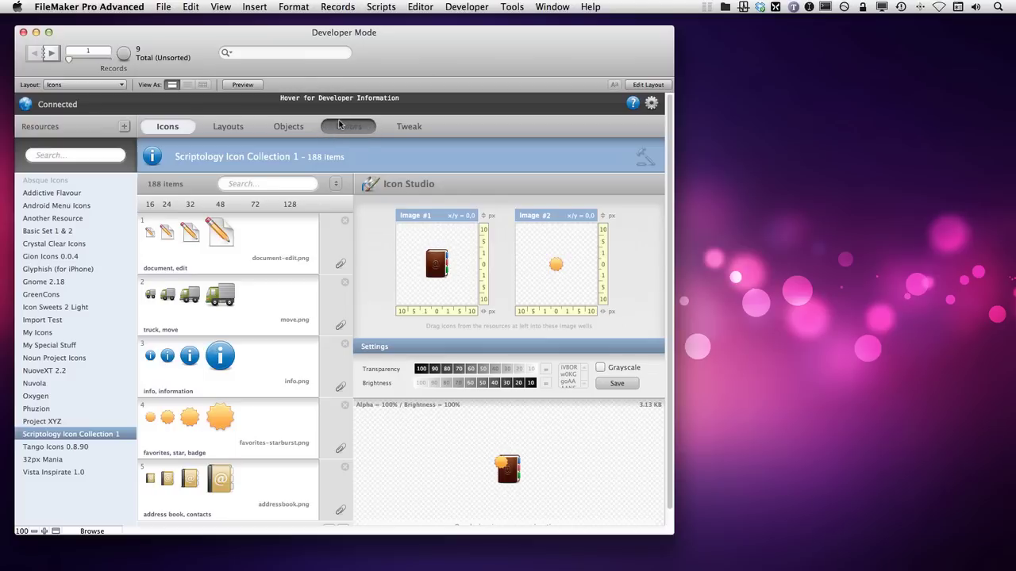
left_click(125, 127)
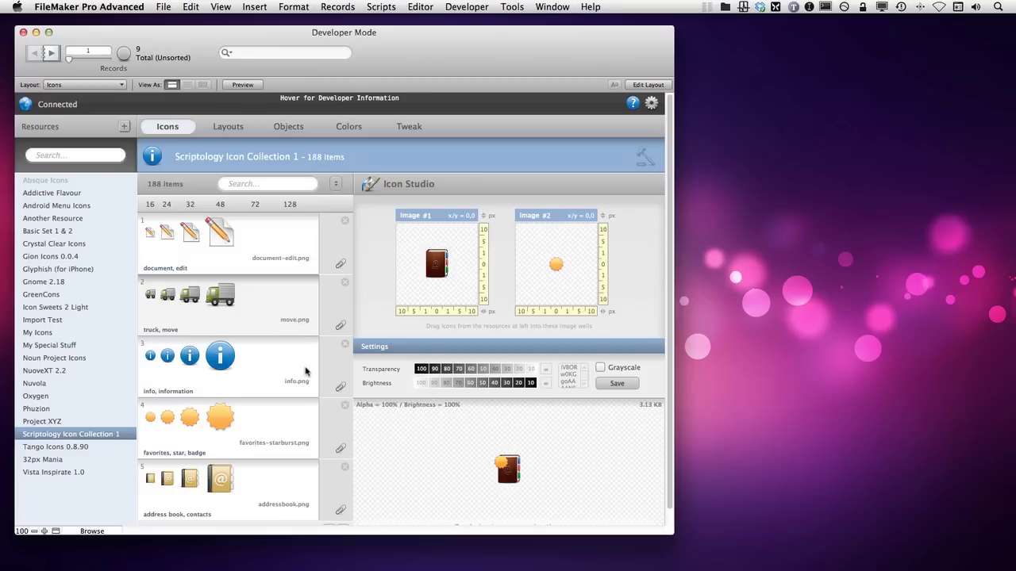
scroll(308, 379, "down", 8)
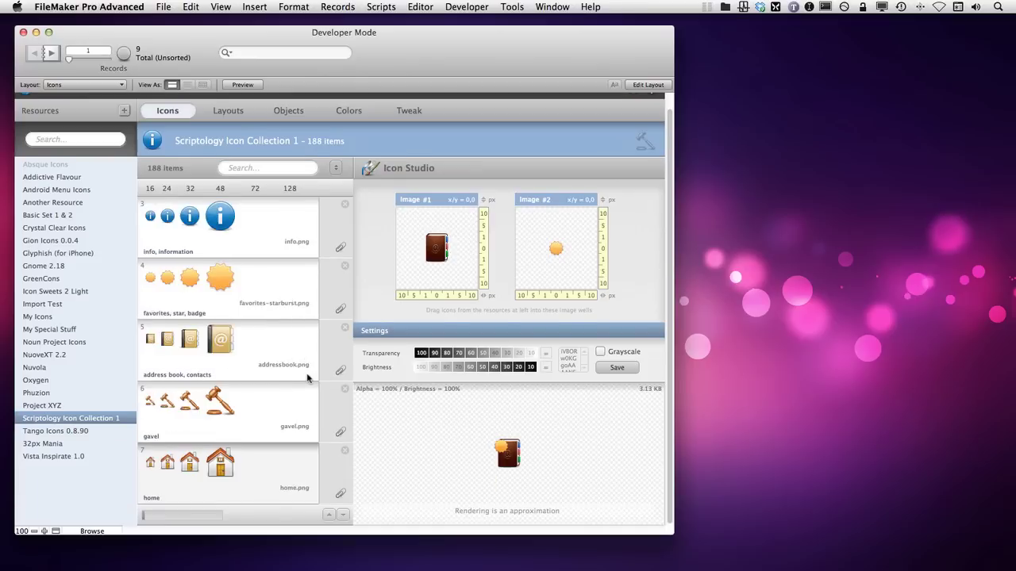
scroll(308, 379, "down", 5)
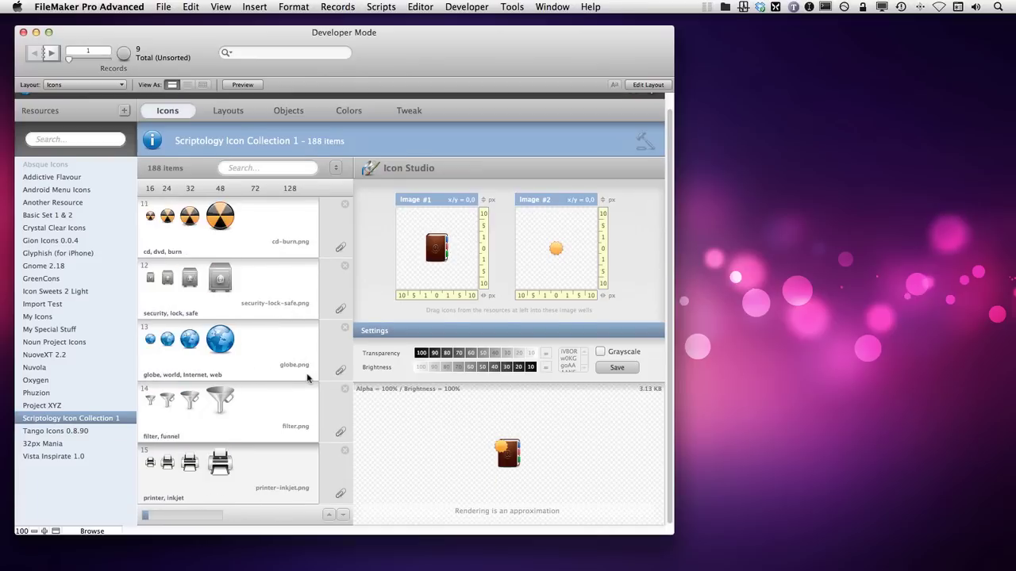
scroll(308, 379, "up", 3)
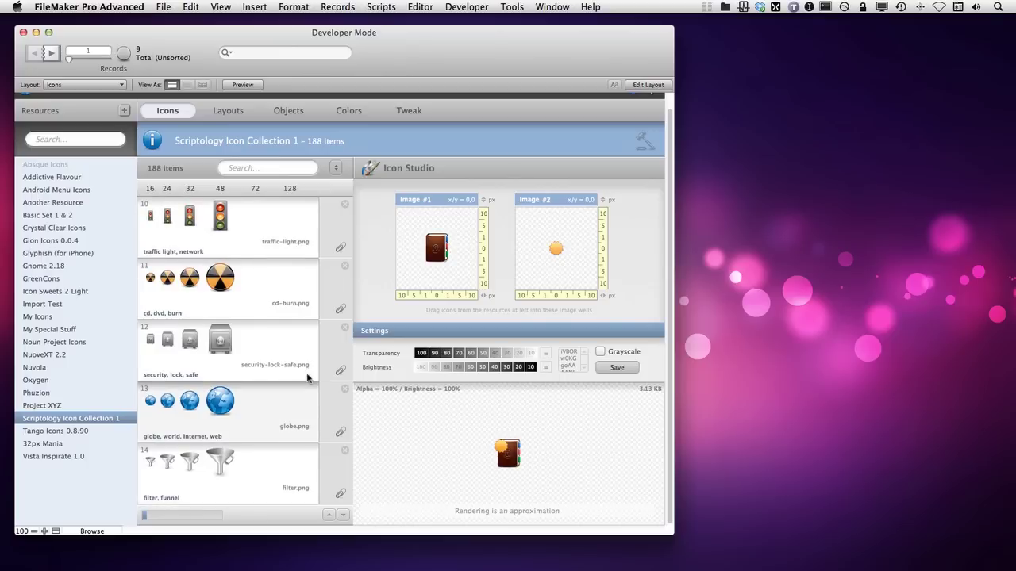
scroll(308, 379, "up", 6)
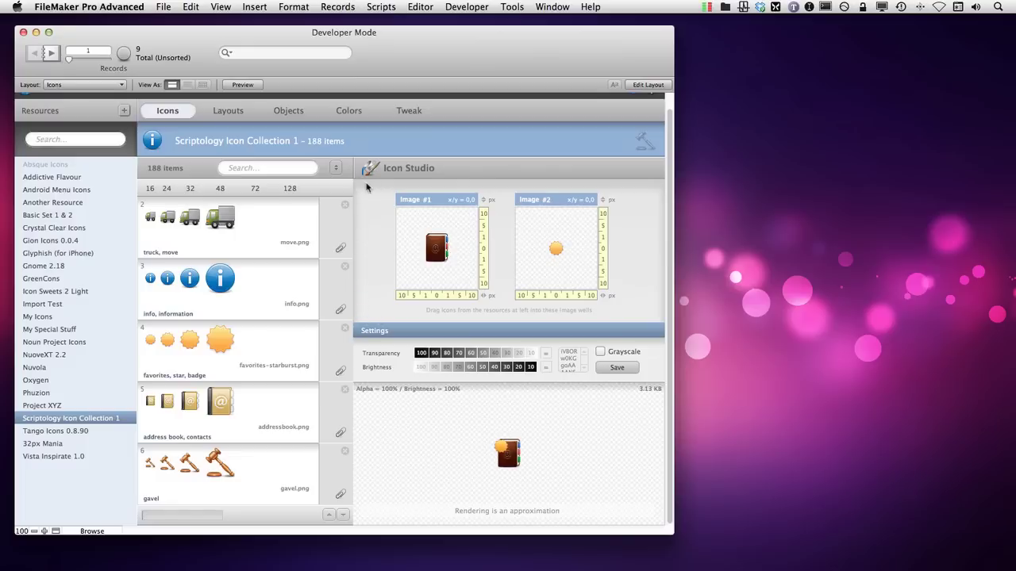
- Return to Layout mode and select the image-filled background panel behind the image wells, undoing a trial move
key("super+l")
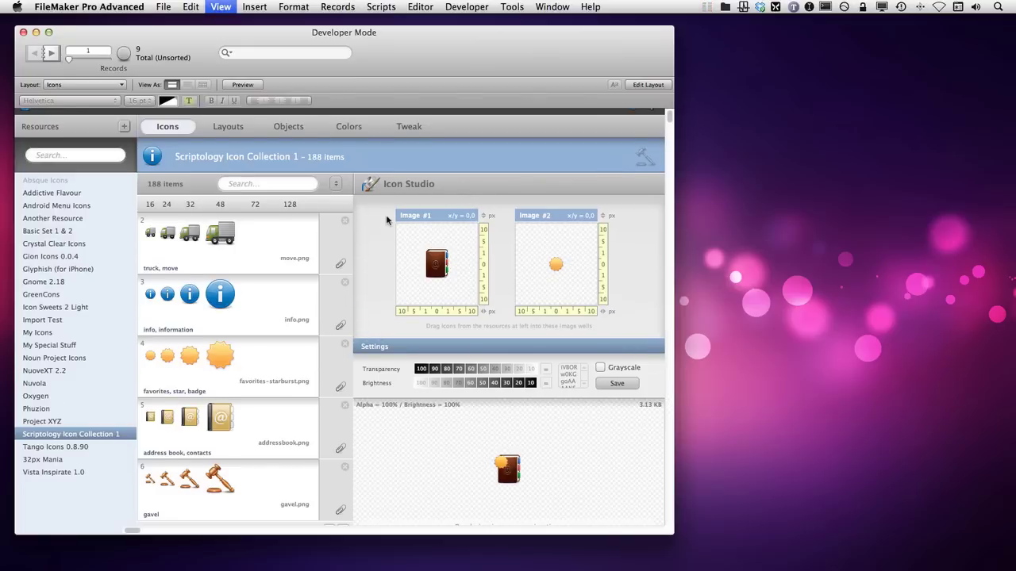
scroll(389, 228, "right", 5)
scroll(389, 227, "right", 3)
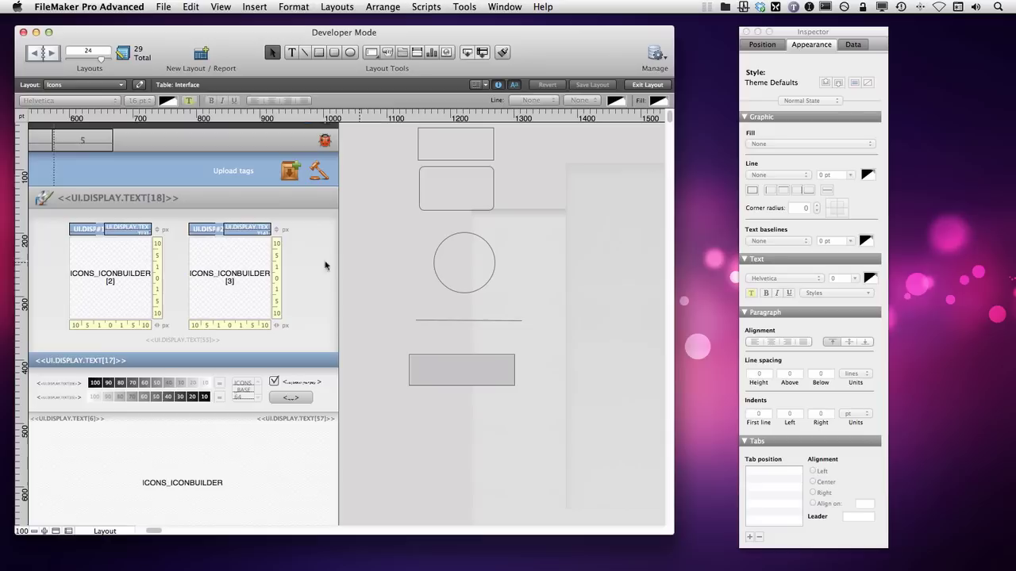
left_click_drag(320, 249, 601, 277)
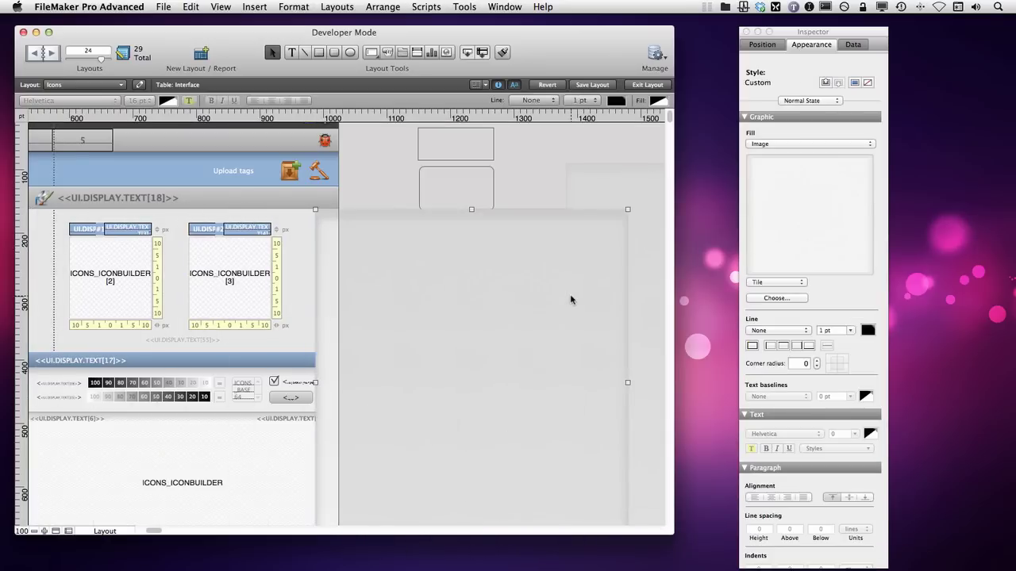
key("super+z")
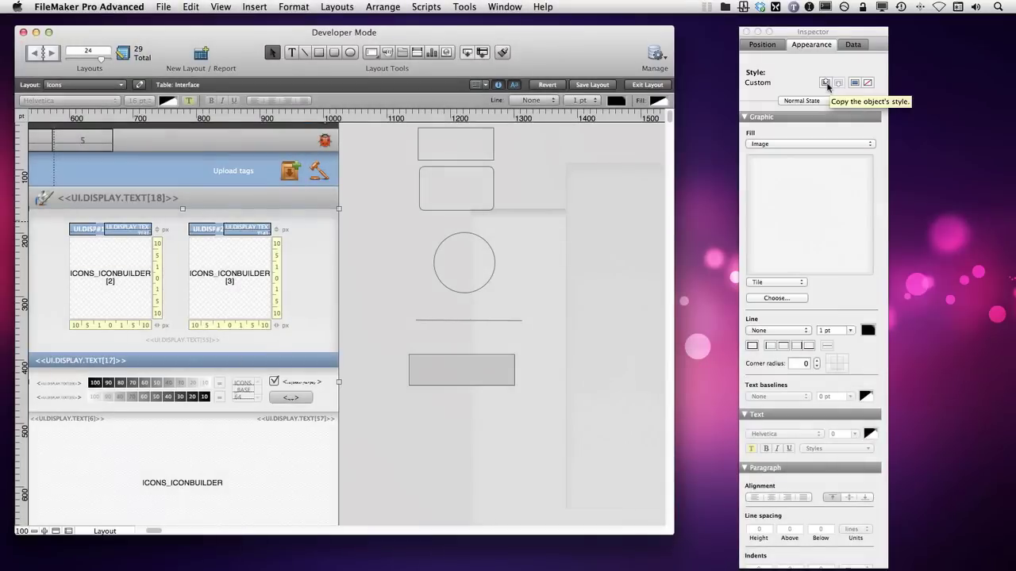
- Copy the background panel's style onto the empty square-cornered rectangle and place the rectangle just outside the layout's right edge
left_click(827, 84)
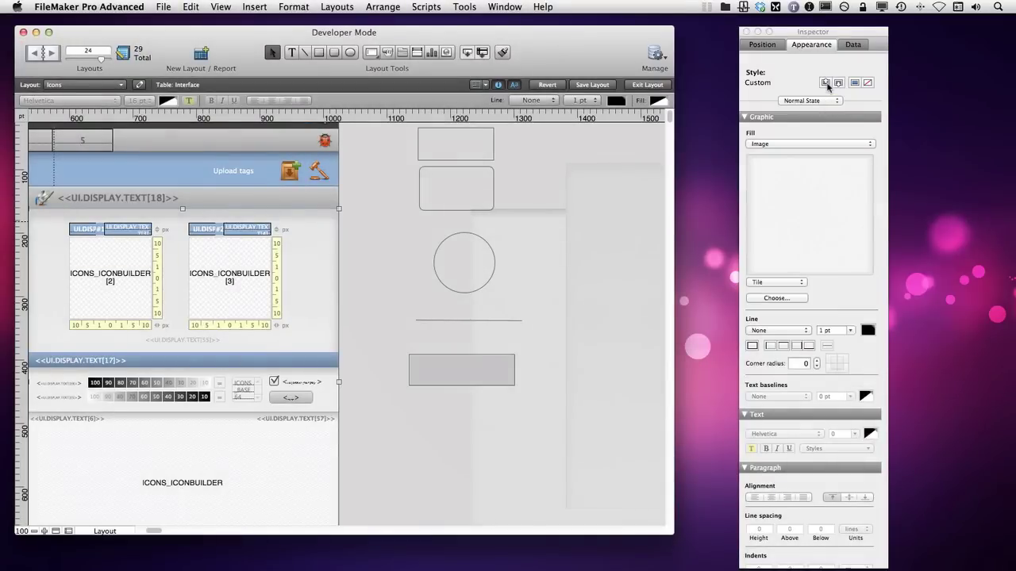
left_click(462, 161)
left_click_drag(463, 162, 226, 171)
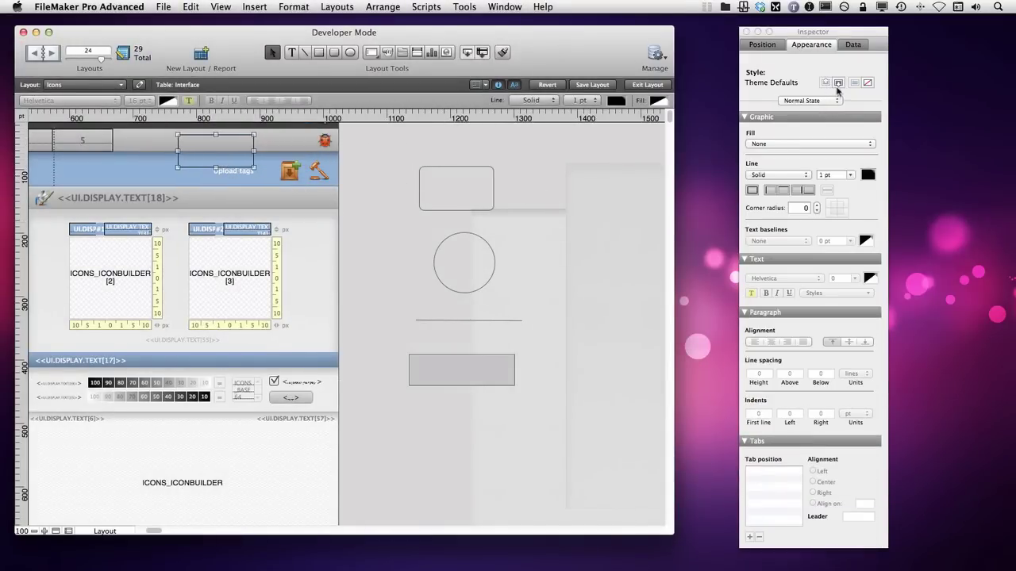
left_click(838, 83)
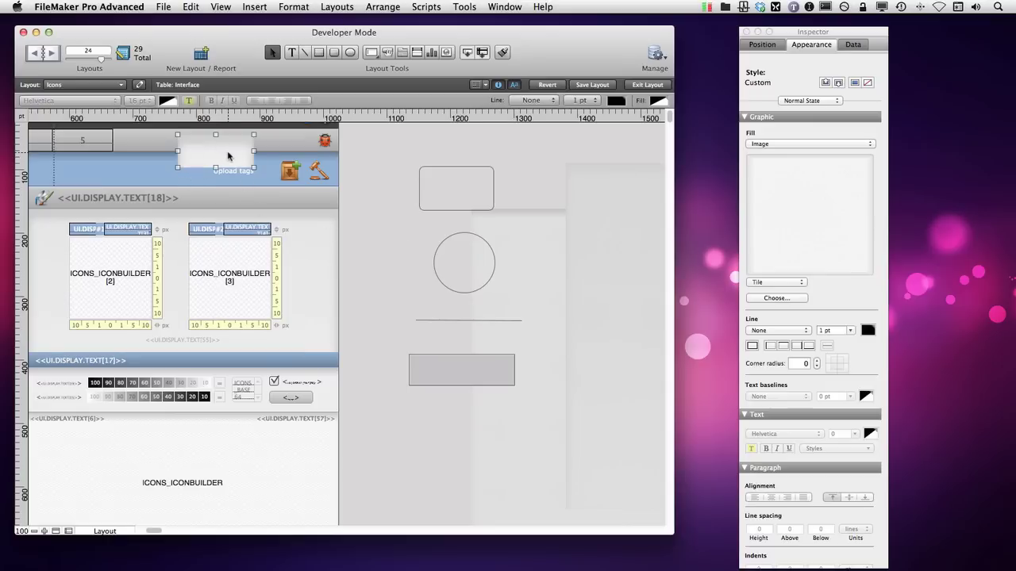
left_click_drag(225, 153, 391, 164)
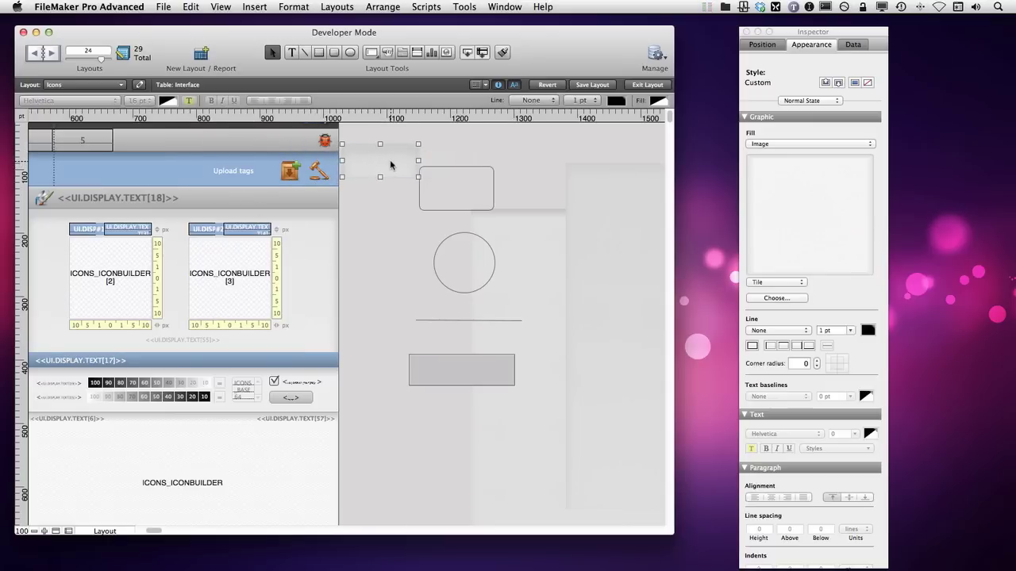
- Delete the restyled rectangle lying just outside the layout's right edge
key("Delete")
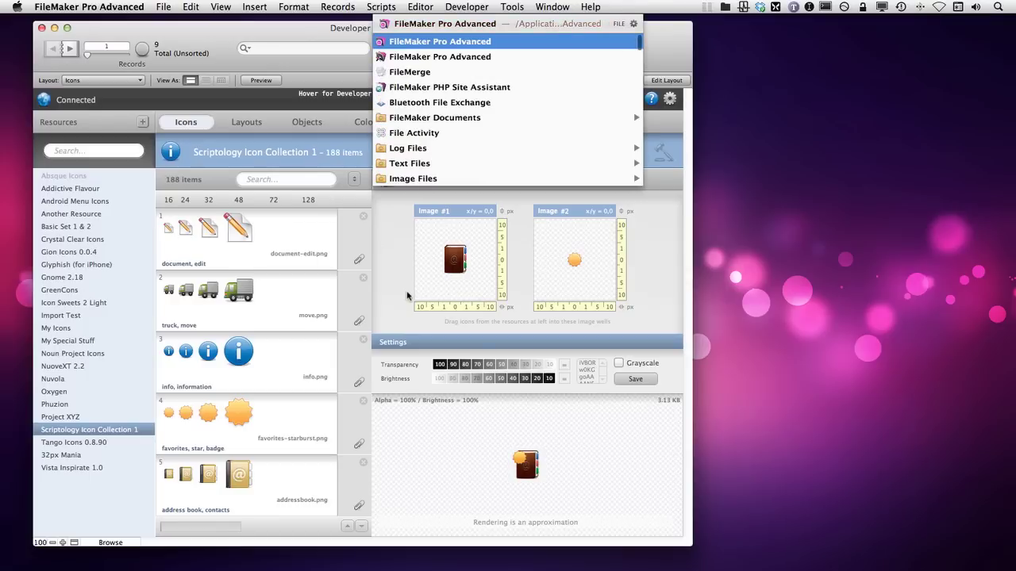
- Switch to Finder at the FileMaker Pro 12 Advanced folder and show the package contents of FileMaker Pro Advanced.app
key("Return")
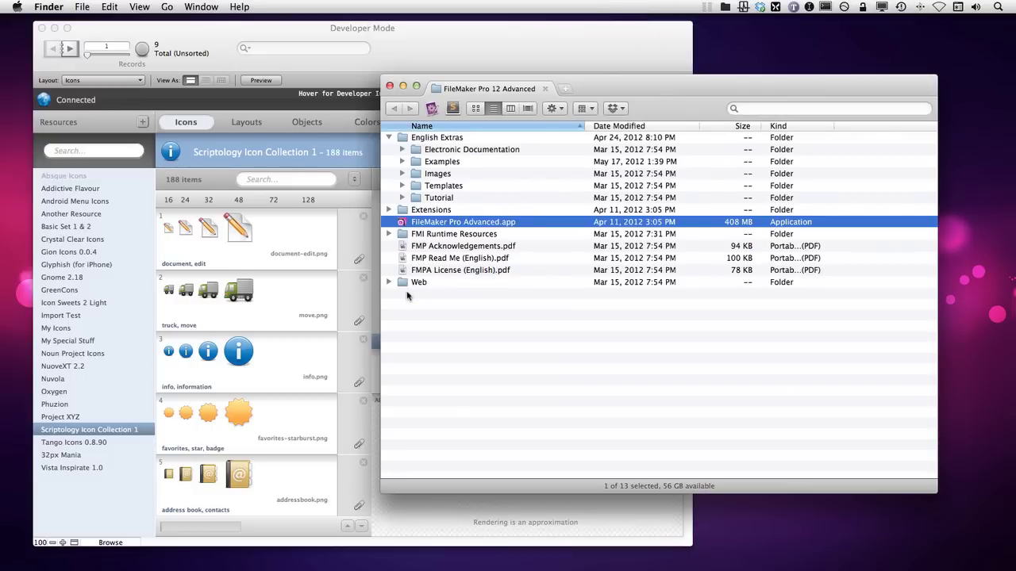
left_click(440, 330)
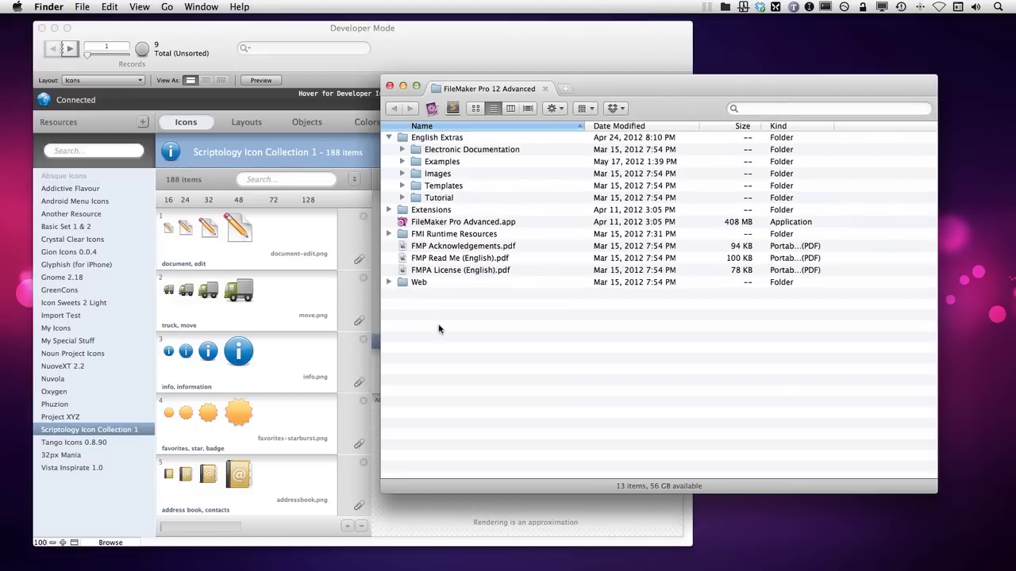
left_click(445, 226)
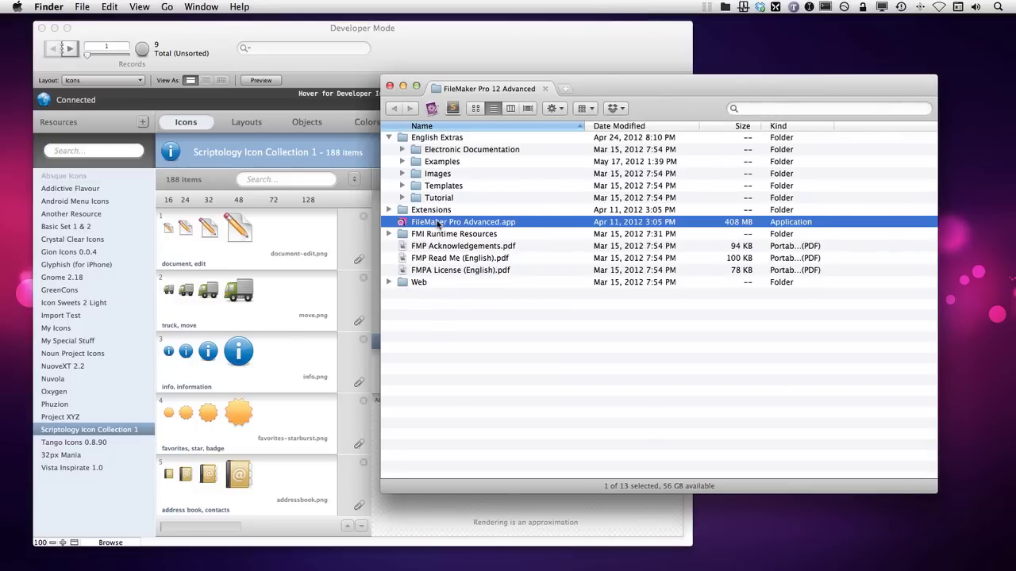
right_click(437, 224)
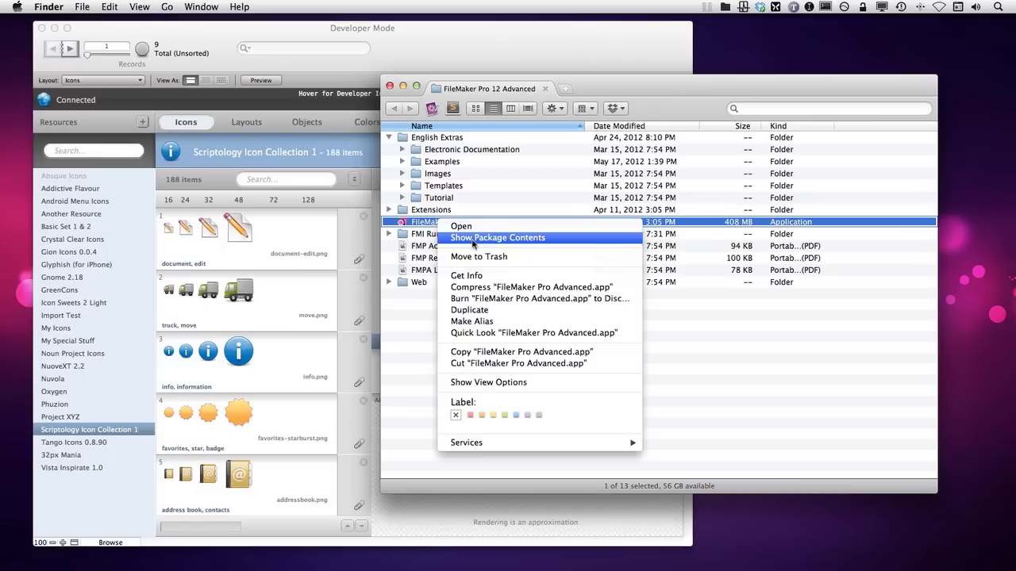
left_click(471, 241)
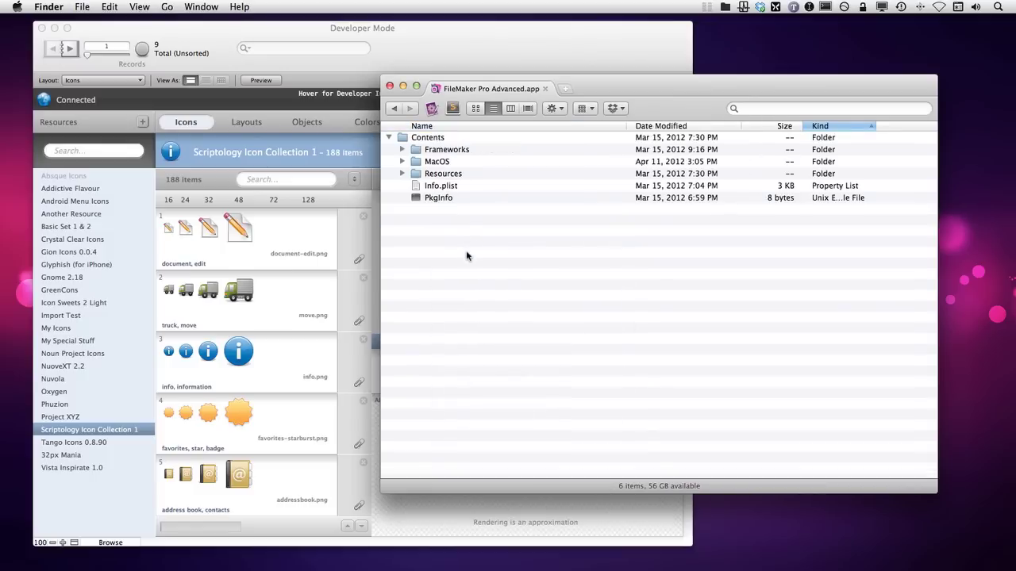
- Open the Resources folder inside the application package and go into its Themes folder
key("Down")
key("Down")
key("Down")
key("Down")
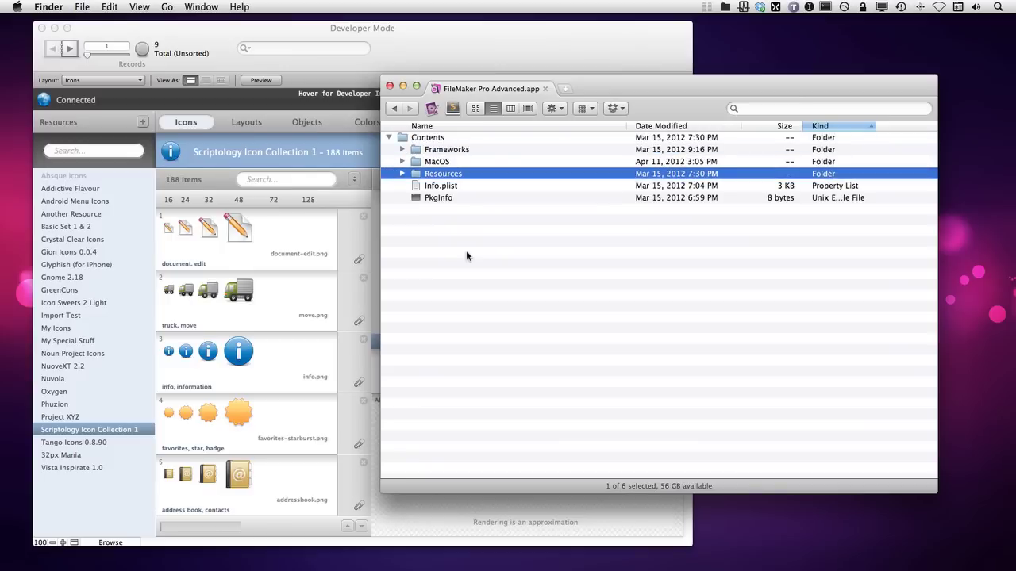
key("super+Down")
key("Up")
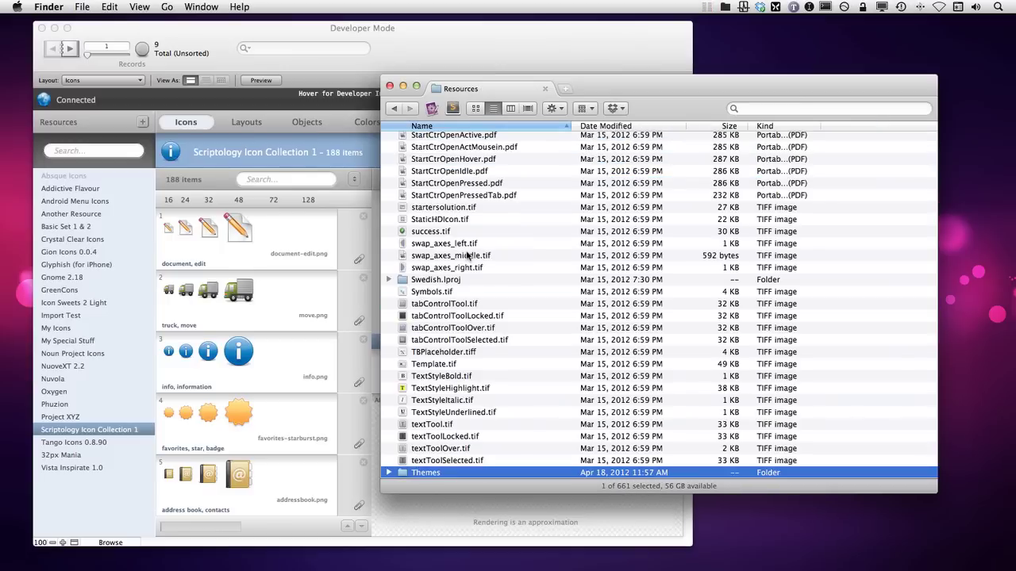
key("super+Down")
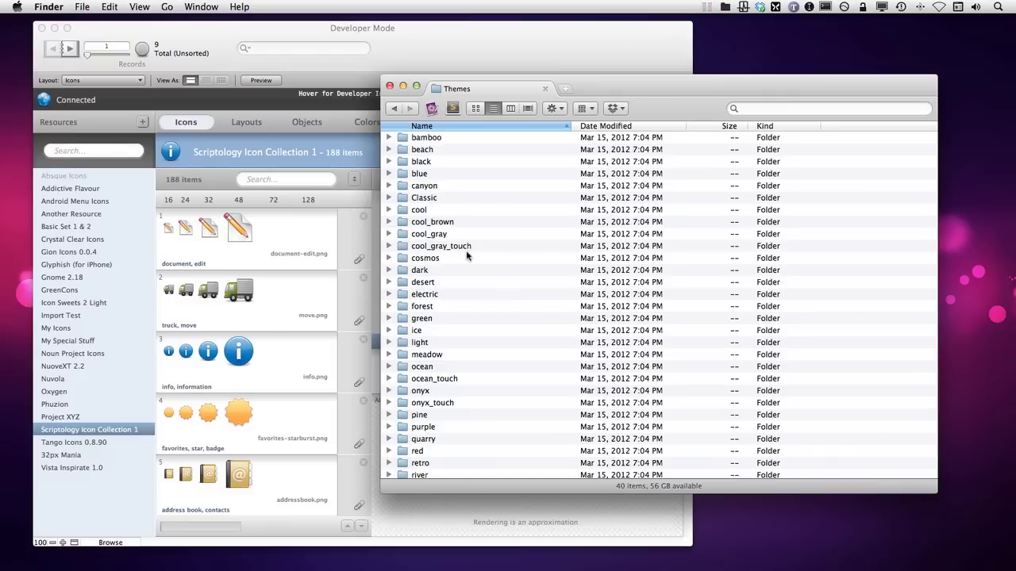
- Look through the list of theme folders and open the onyx theme folder
scroll(466, 250, "down", 6)
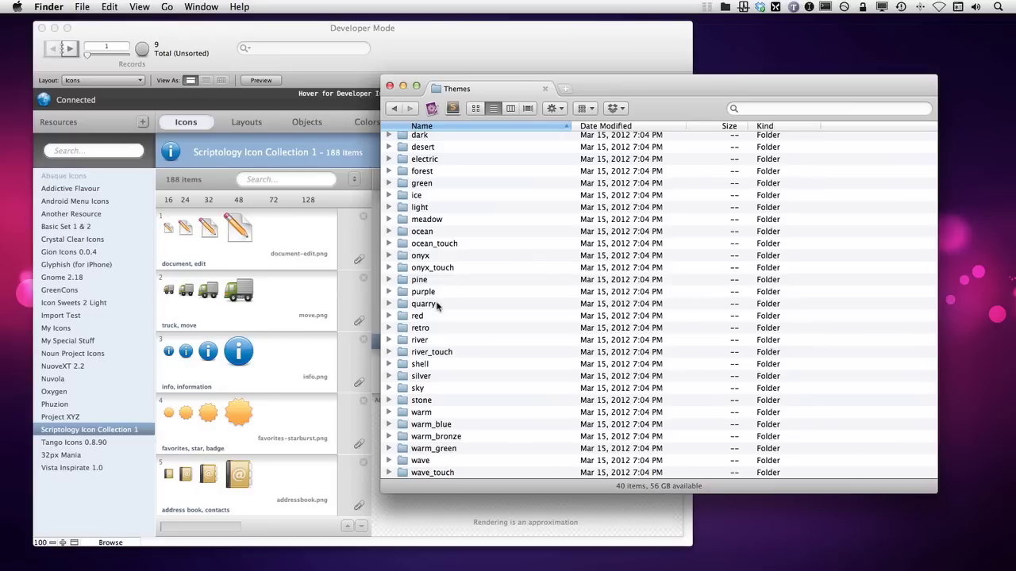
left_click(427, 258)
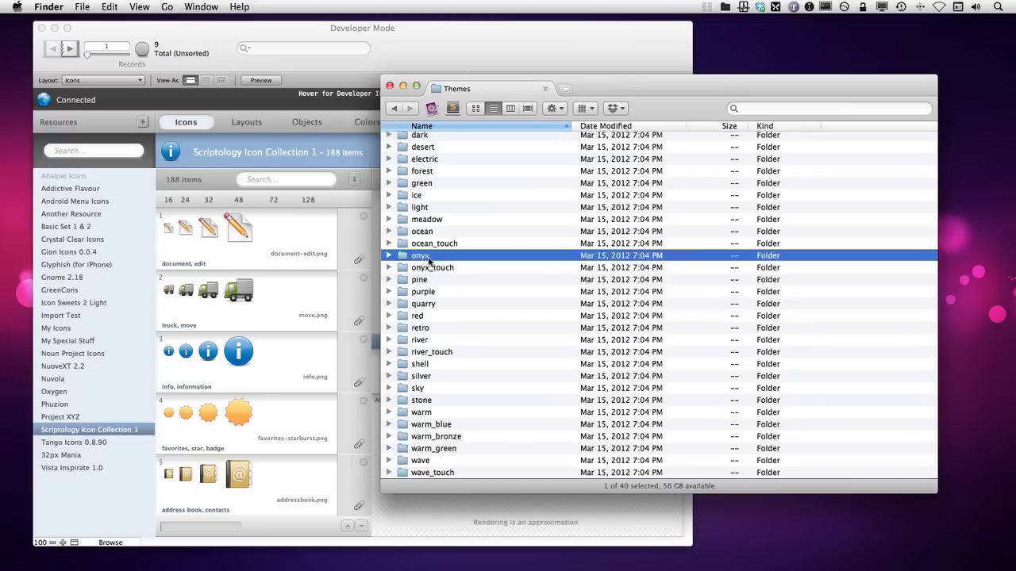
key("super+Down")
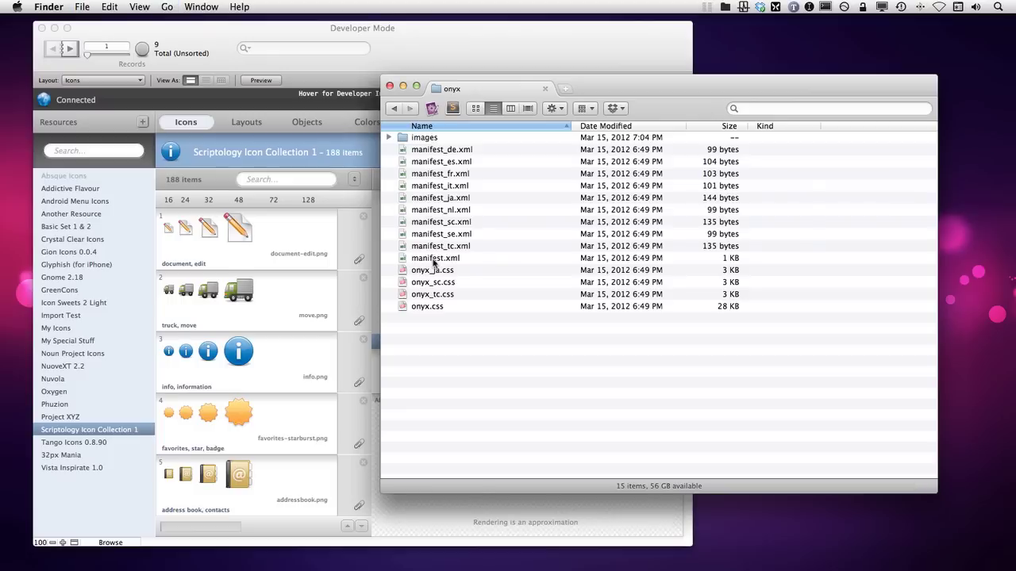
- Examine the onyx theme's images folder, manifest XML files and style sheets, ending with onyx.css selected
left_click(446, 153)
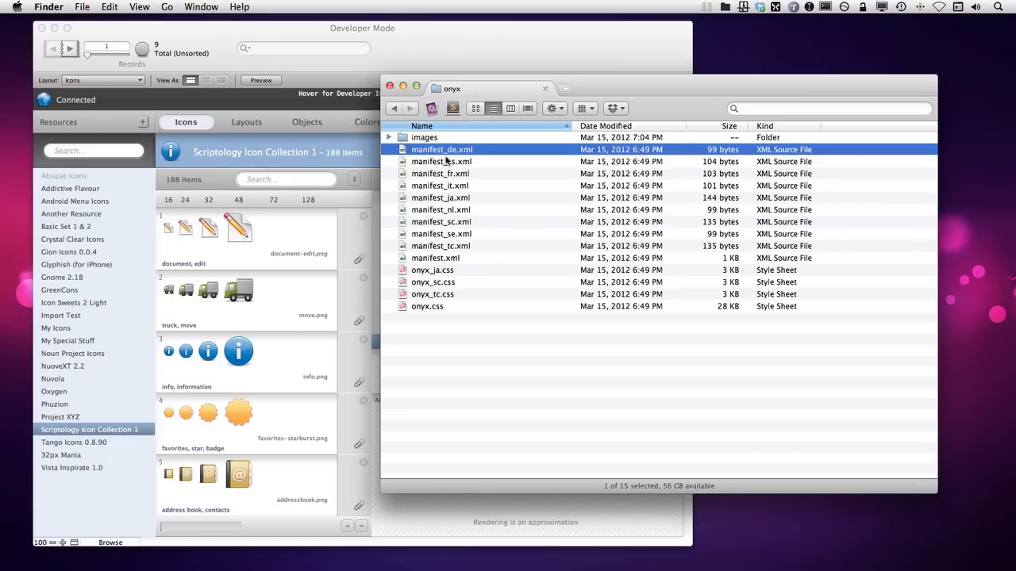
key("Up")
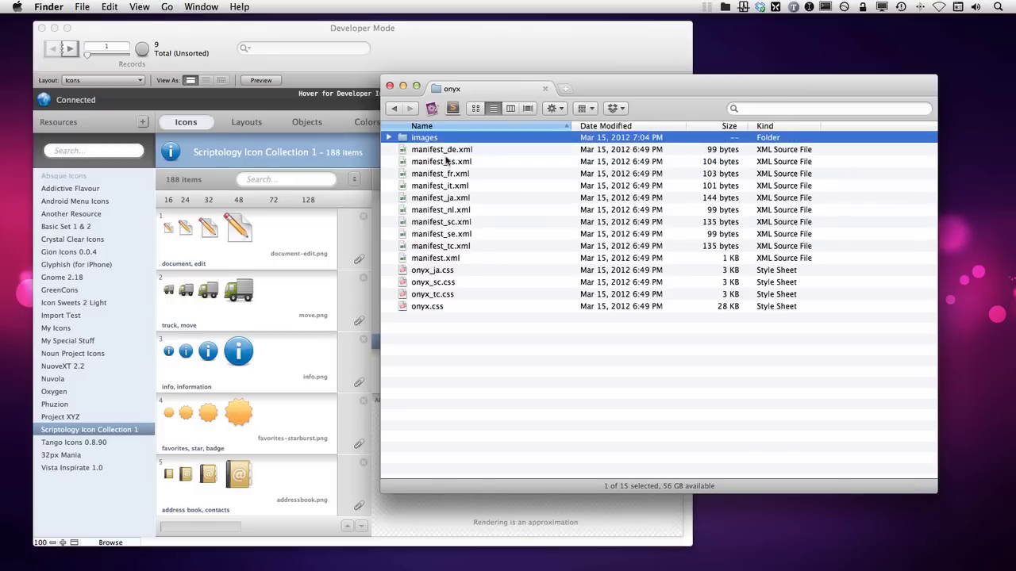
key("Down")
key("Down")
key("Down")
key("Down")
key("Down")
key("Down")
key("Down")
key("Down")
key("Down")
key("Down")
key("Down")
key("Down")
key("Down")
key("Down")
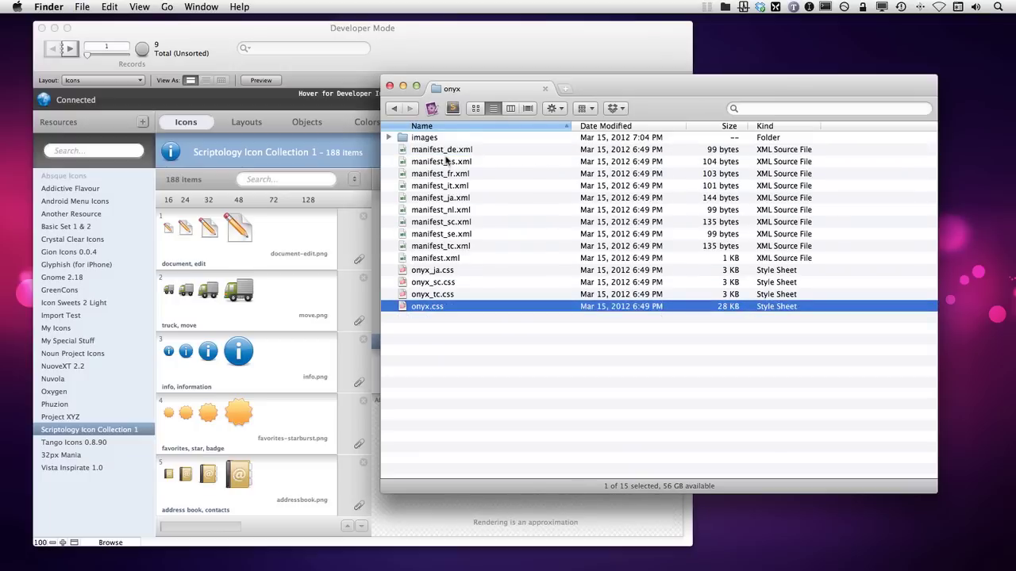
- Run "subl ." on the onyx folder to open it in Sublime Text 2 and shift the editor window slightly left
key("alt+space")
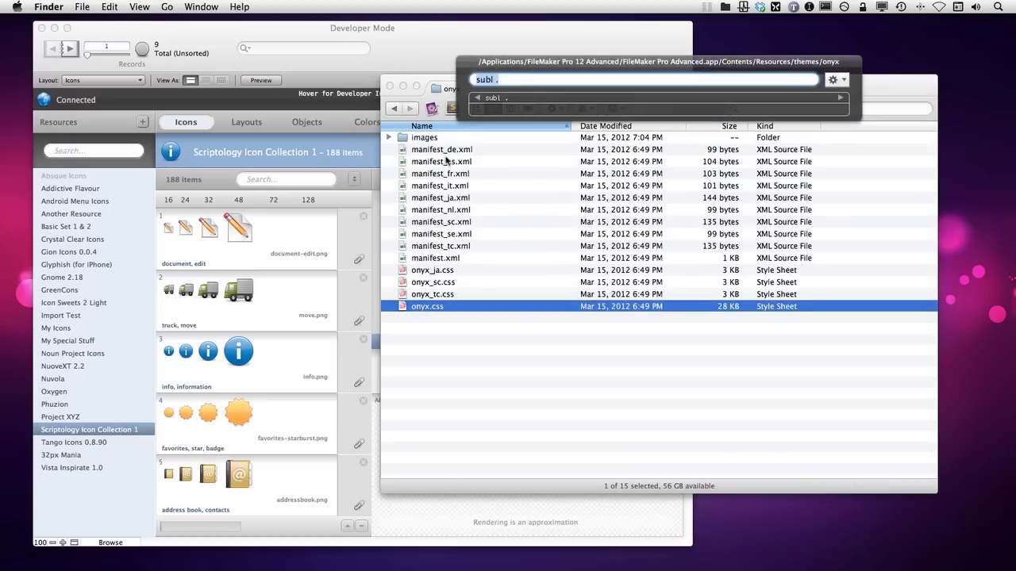
key("Return")
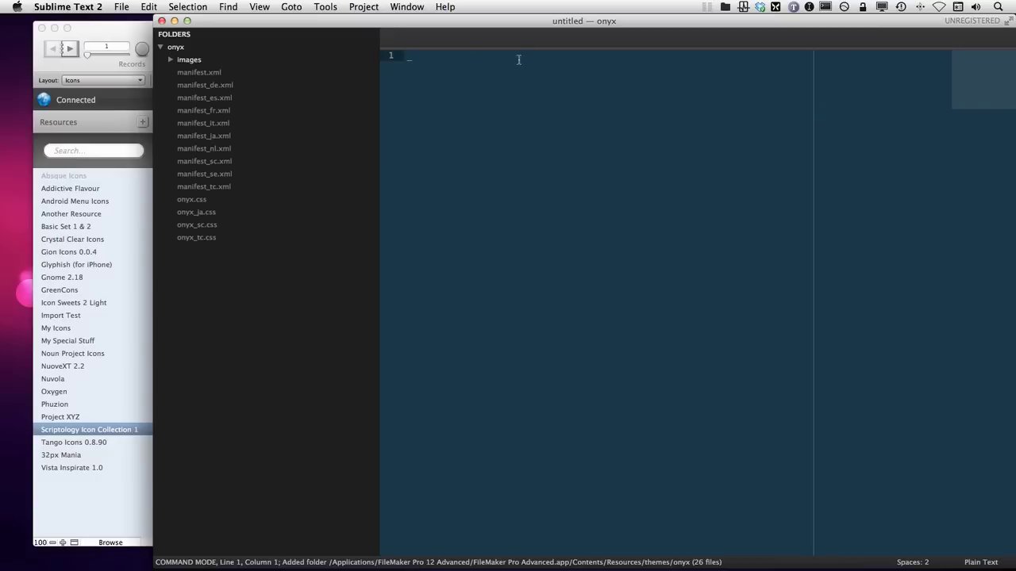
left_click_drag(520, 21, 491, 21)
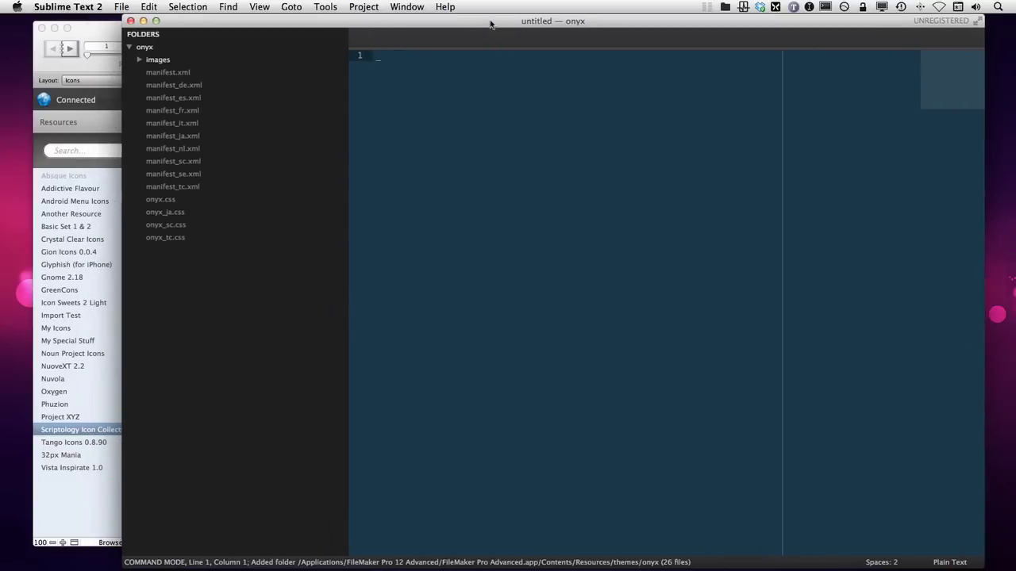
- Open onyx.css and examine its field, title_header and header selectors, including the .baseline, droptarget and .self parts
left_click(188, 199)
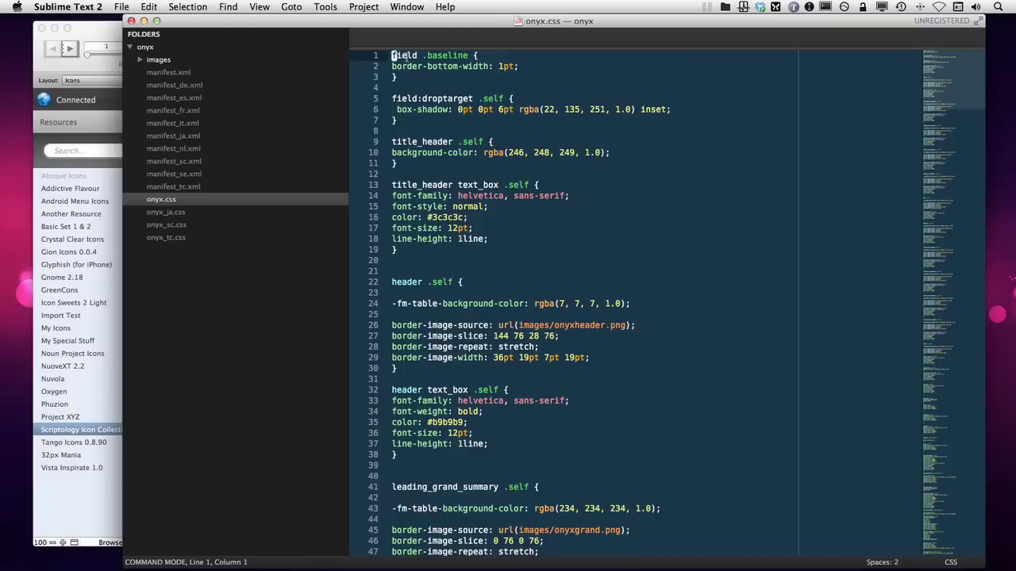
double_click(406, 56)
double_click(440, 56)
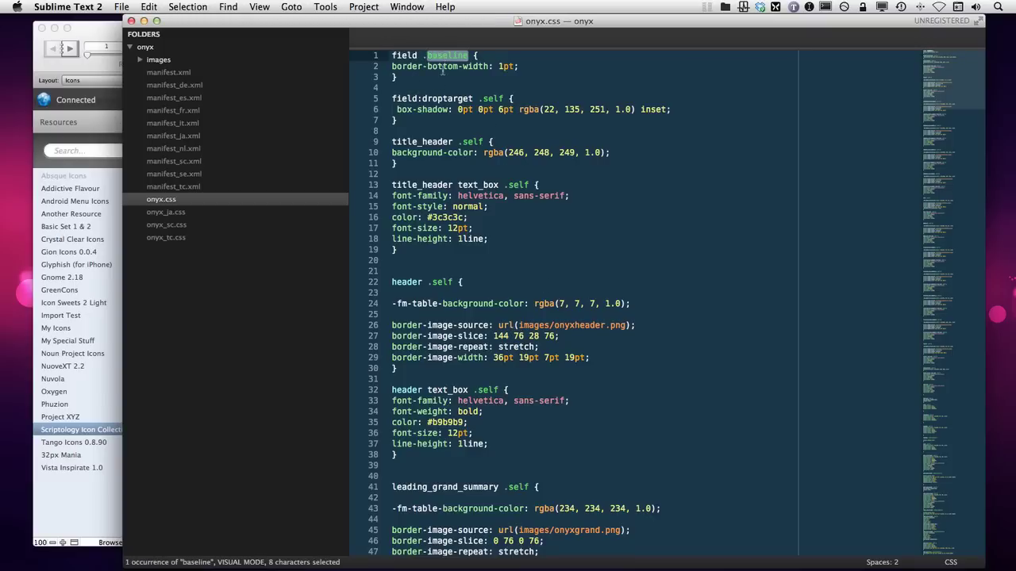
double_click(399, 99)
double_click(443, 98)
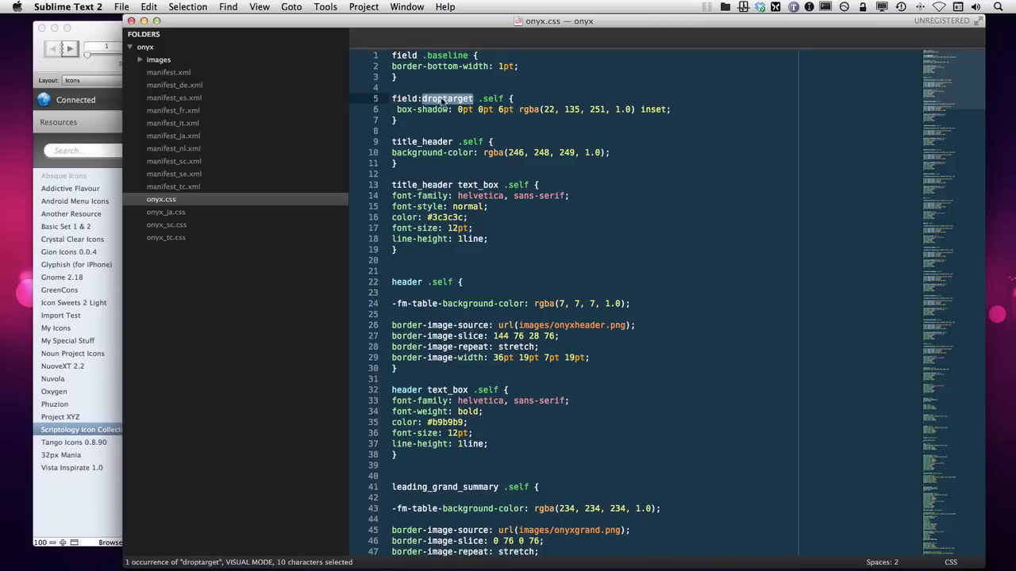
double_click(489, 99)
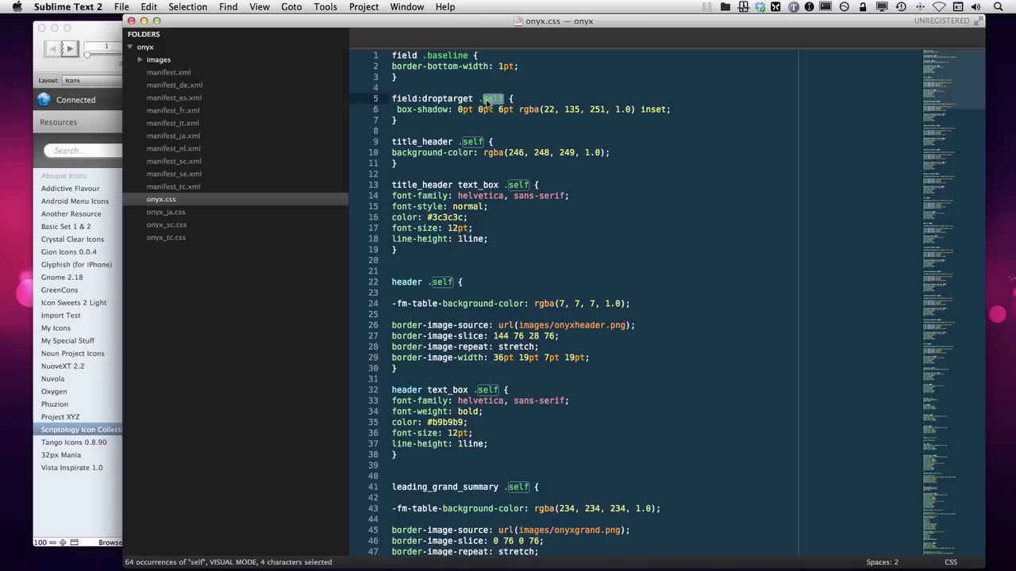
double_click(431, 142)
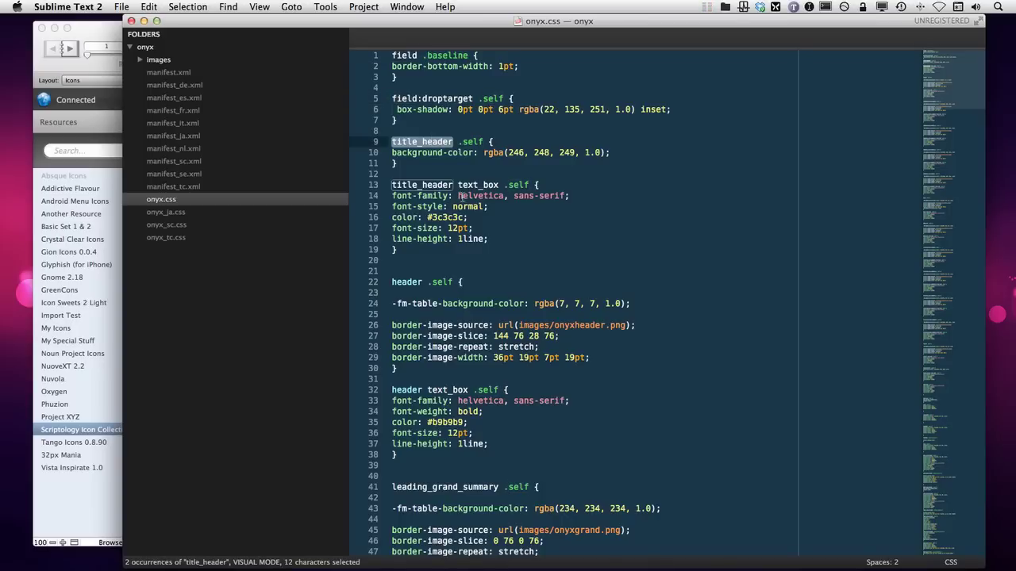
double_click(412, 284)
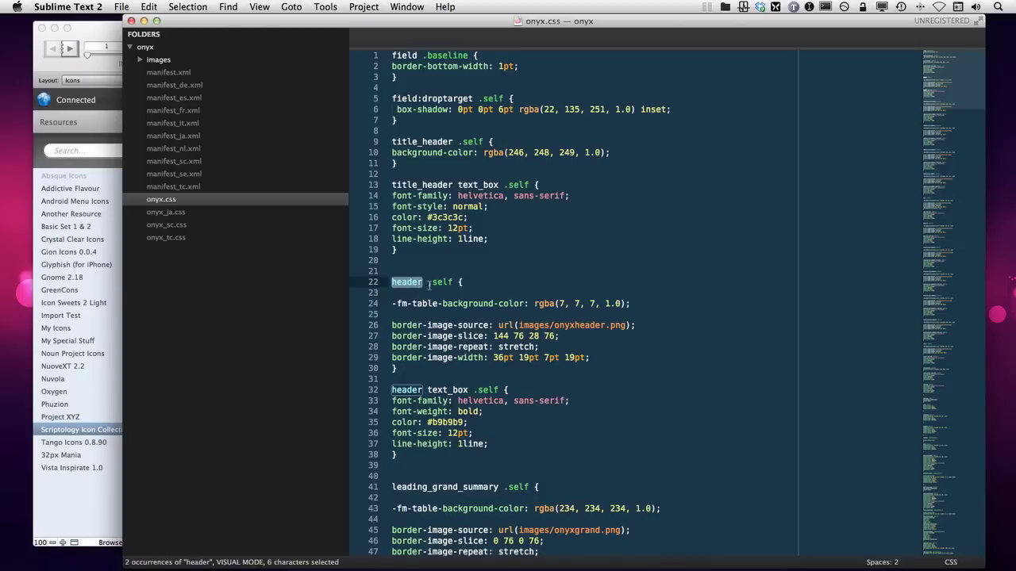
left_click_drag(452, 284, 427, 284)
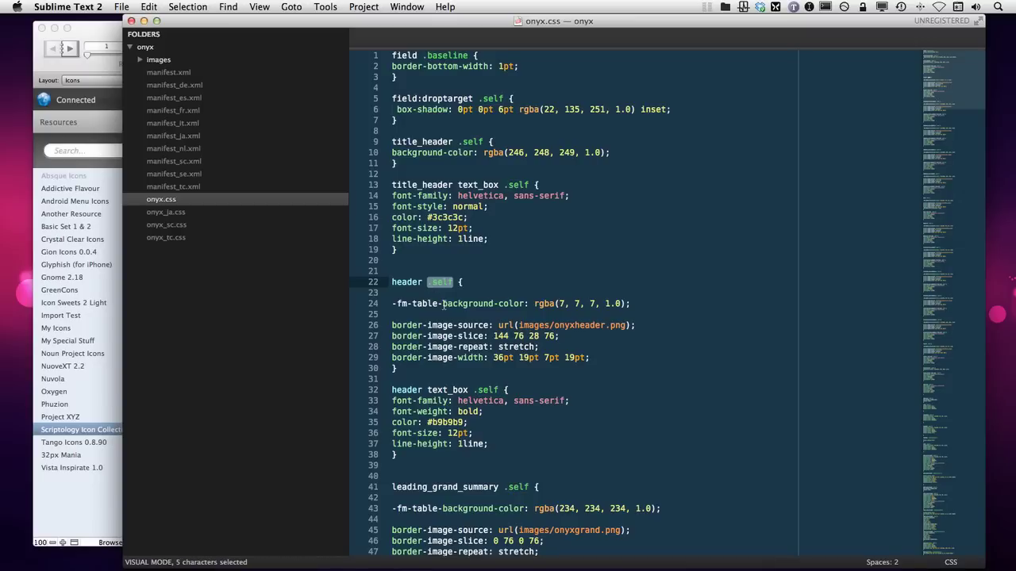